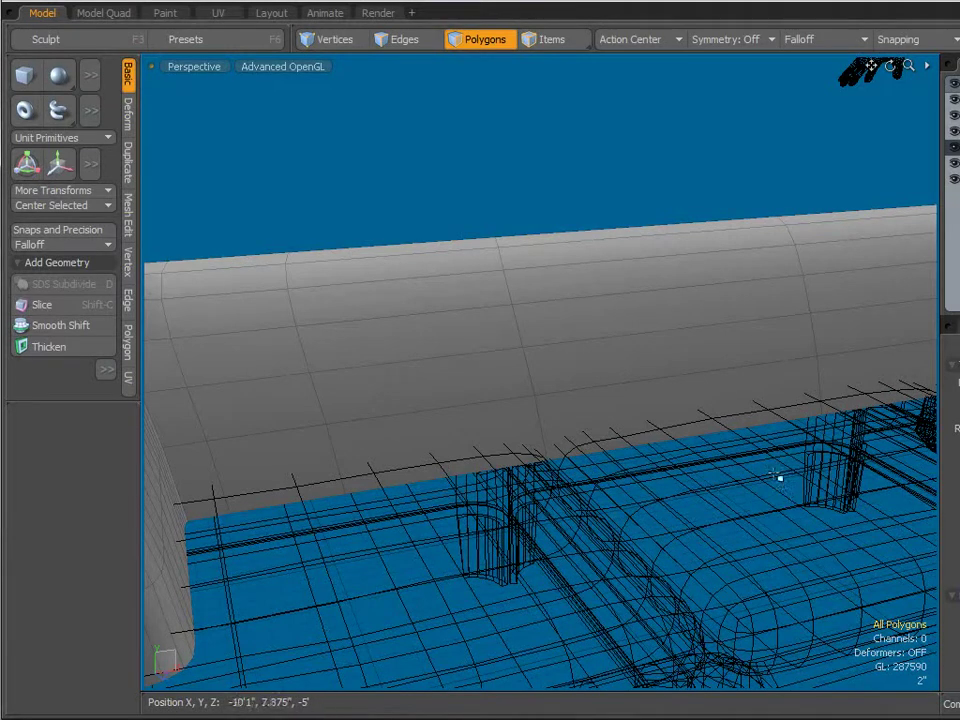
- Select the vertical edge loops at both inner corners of the backrest, where its long section meets the side arms
{"action": "left_click_drag", "start_coordinate": [703, 418], "coordinate": [694, 366], "text": "alt"}
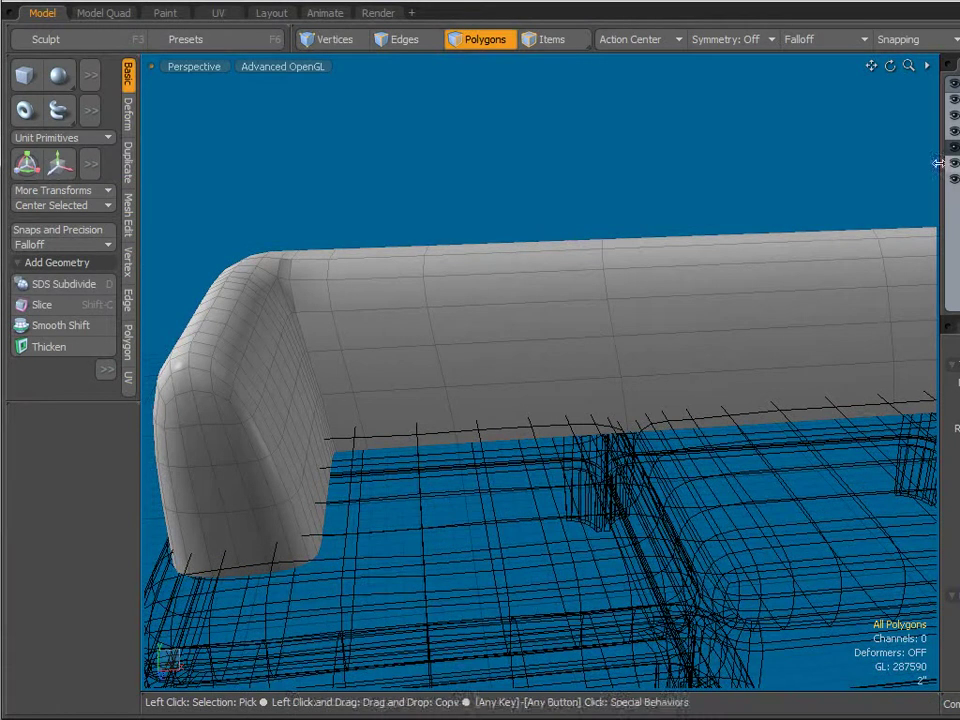
{"action": "left_click_drag", "start_coordinate": [940, 194], "coordinate": [846, 199]}
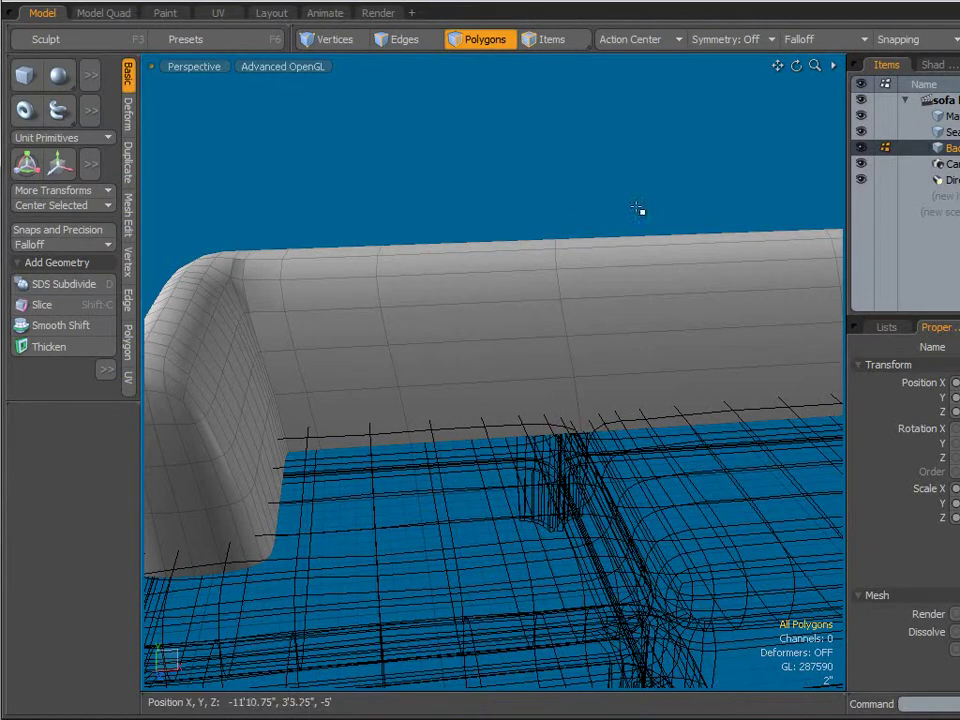
{"action": "left_click", "coordinate": [428, 39]}
{"action": "left_click_drag", "start_coordinate": [366, 225], "coordinate": [428, 272], "text": "alt"}
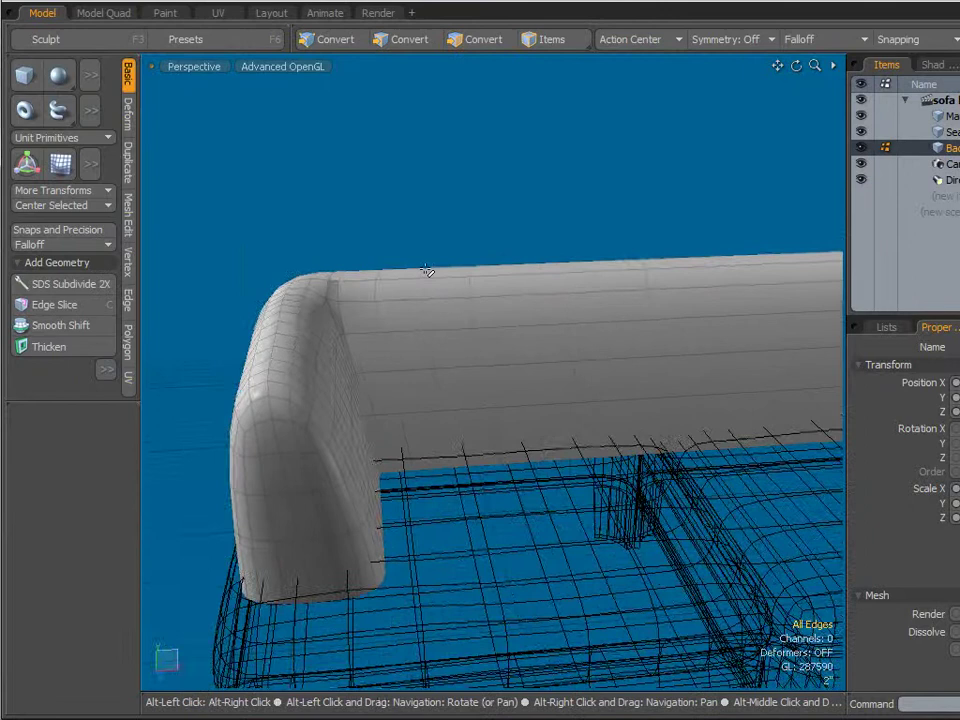
{"action": "scroll", "coordinate": [357, 301], "scroll_direction": "up", "scroll_amount": 5}
{"action": "scroll", "coordinate": [303, 285], "scroll_direction": "up", "scroll_amount": 2}
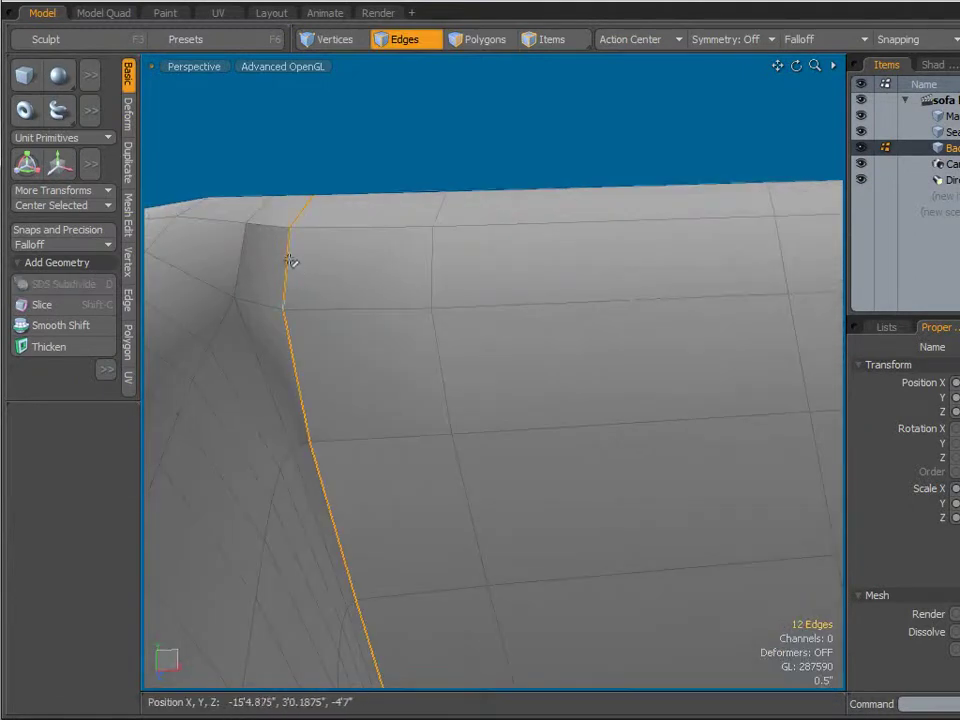
{"action": "scroll", "coordinate": [497, 296], "scroll_direction": "down", "scroll_amount": 6}
{"action": "left_click_drag", "start_coordinate": [602, 300], "coordinate": [596, 307], "text": "alt"}
{"action": "scroll", "coordinate": [596, 307], "scroll_direction": "up", "scroll_amount": 4}
{"action": "scroll", "coordinate": [678, 236], "scroll_direction": "up", "scroll_amount": 3}
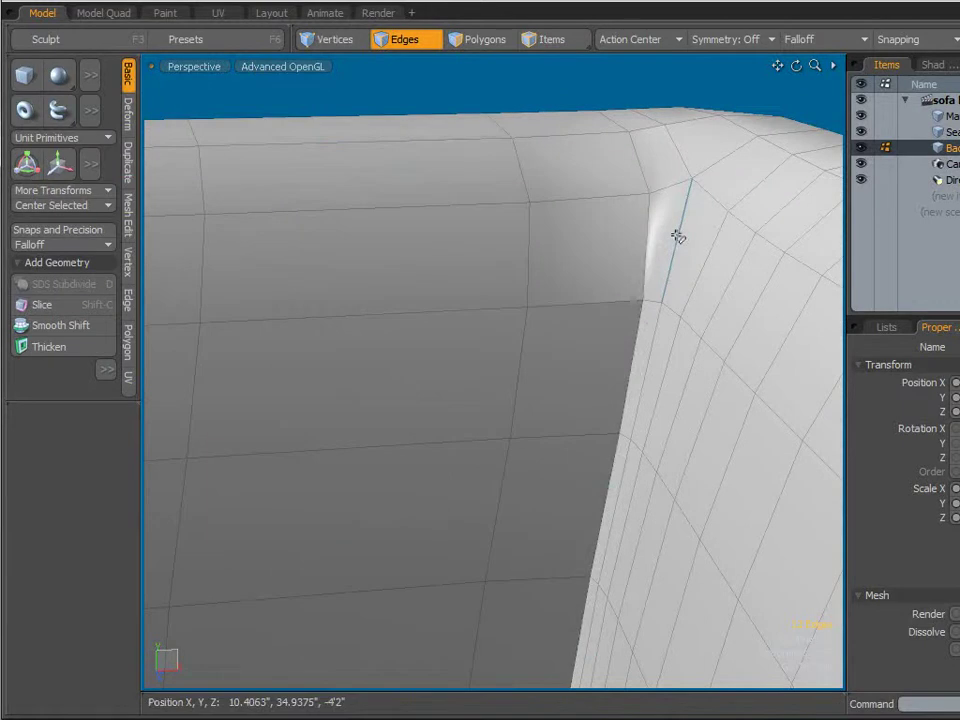
{"action": "key", "text": "alt"}
{"action": "double_click", "coordinate": [646, 240]}
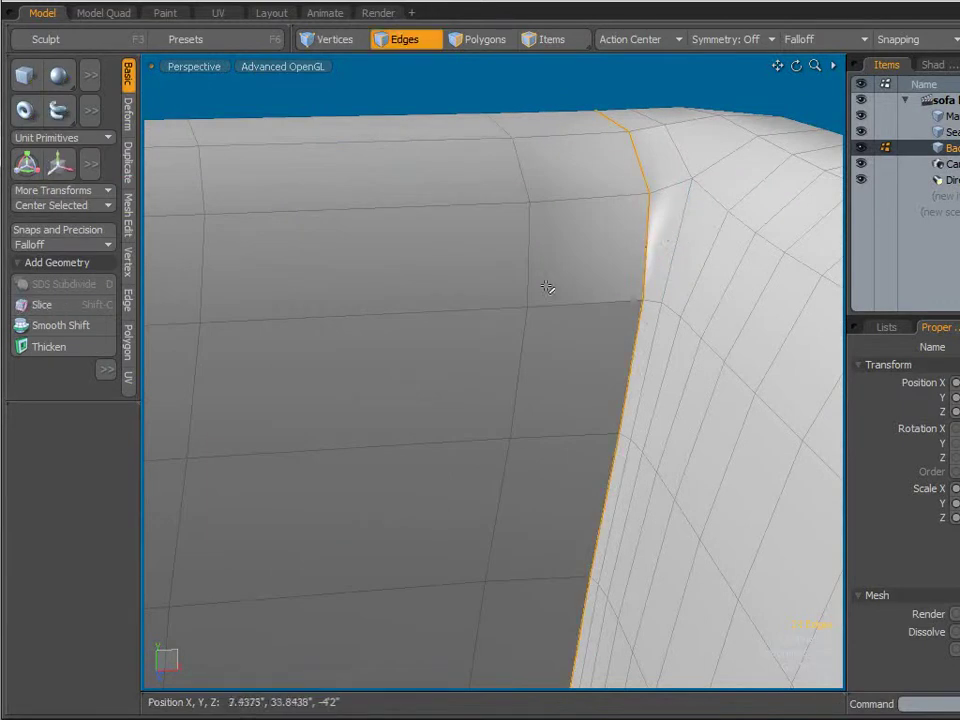
- Scale the two corner edge loops of the backrest to 99.5% along X, then clear the edge selection
{"action": "key", "text": "r"}
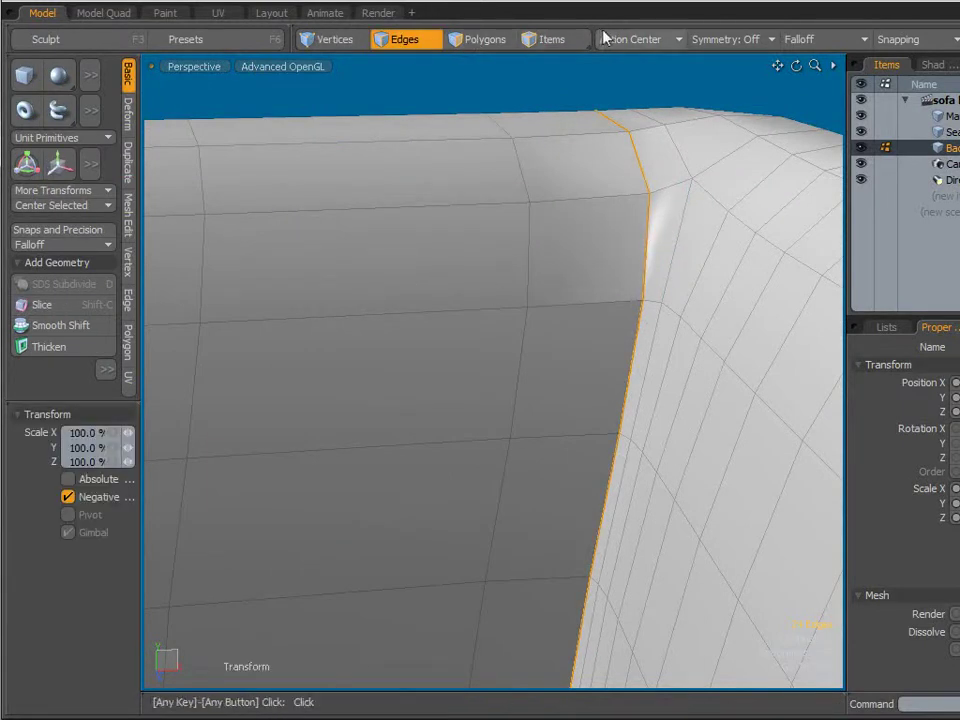
{"action": "scroll", "coordinate": [347, 182], "scroll_direction": "down", "scroll_amount": 5}
{"action": "left_click_drag", "start_coordinate": [346, 190], "coordinate": [560, 259], "text": "alt+shift"}
{"action": "key", "text": "q"}
{"action": "scroll", "coordinate": [530, 262], "scroll_direction": "down", "scroll_amount": 5}
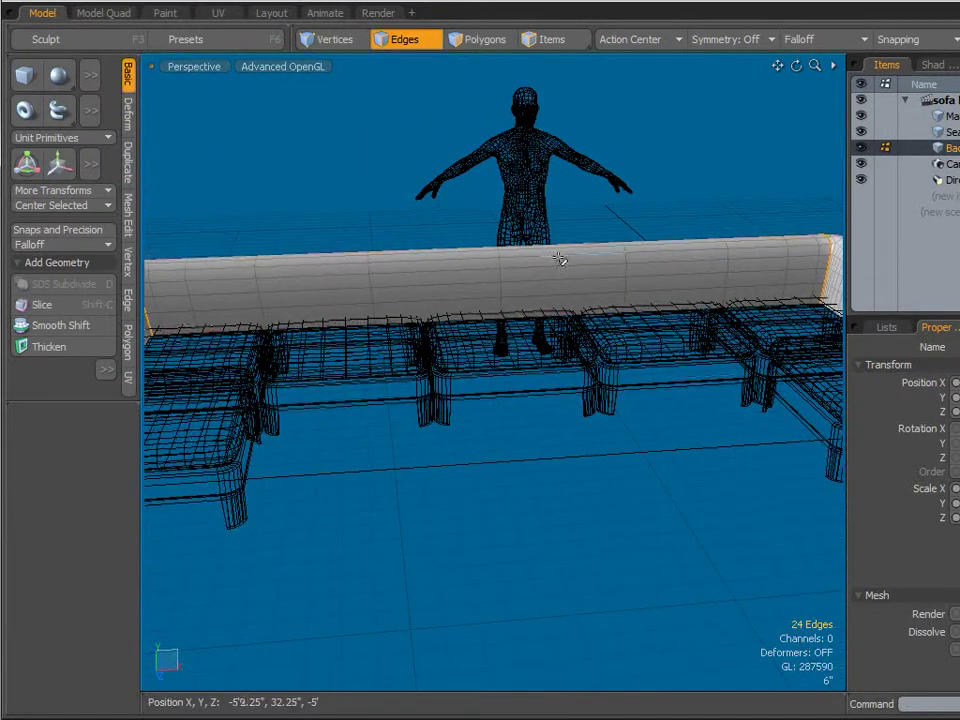
{"action": "key", "text": "y"}
{"action": "left_click_drag", "start_coordinate": [405, 298], "coordinate": [801, 239], "text": "alt"}
{"action": "scroll", "coordinate": [563, 313], "scroll_direction": "up", "scroll_amount": 4}
{"action": "scroll", "coordinate": [620, 320], "scroll_direction": "down", "scroll_amount": 5}
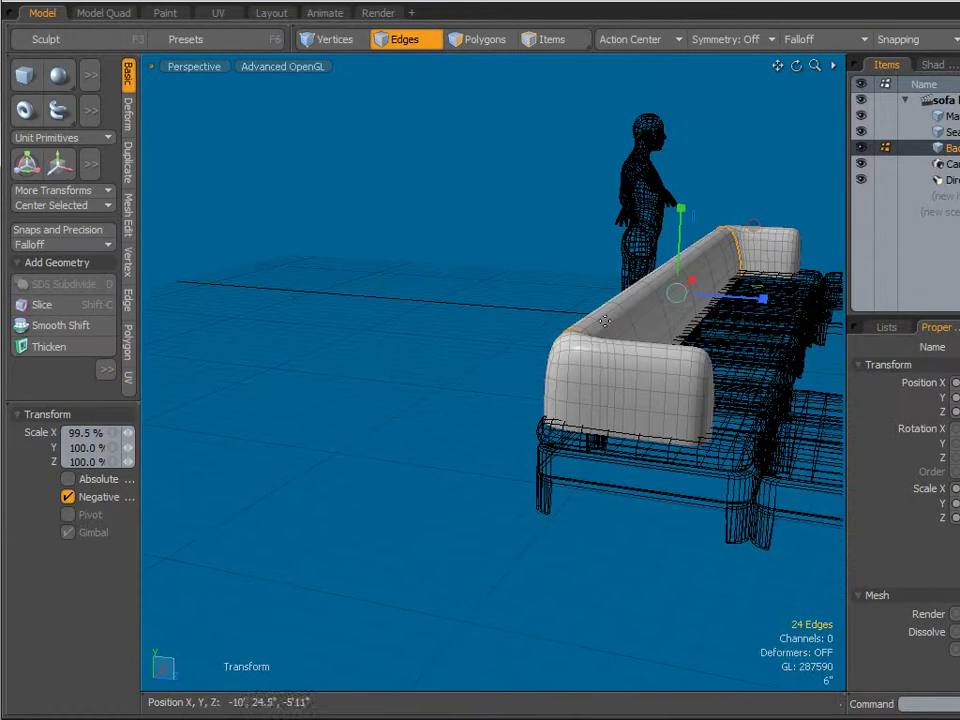
{"action": "left_click_drag", "start_coordinate": [612, 335], "coordinate": [410, 350], "text": "alt"}
{"action": "scroll", "coordinate": [365, 300], "scroll_direction": "up", "scroll_amount": 5}
{"action": "key", "text": "space"}
{"action": "left_click", "coordinate": [386, 266]}
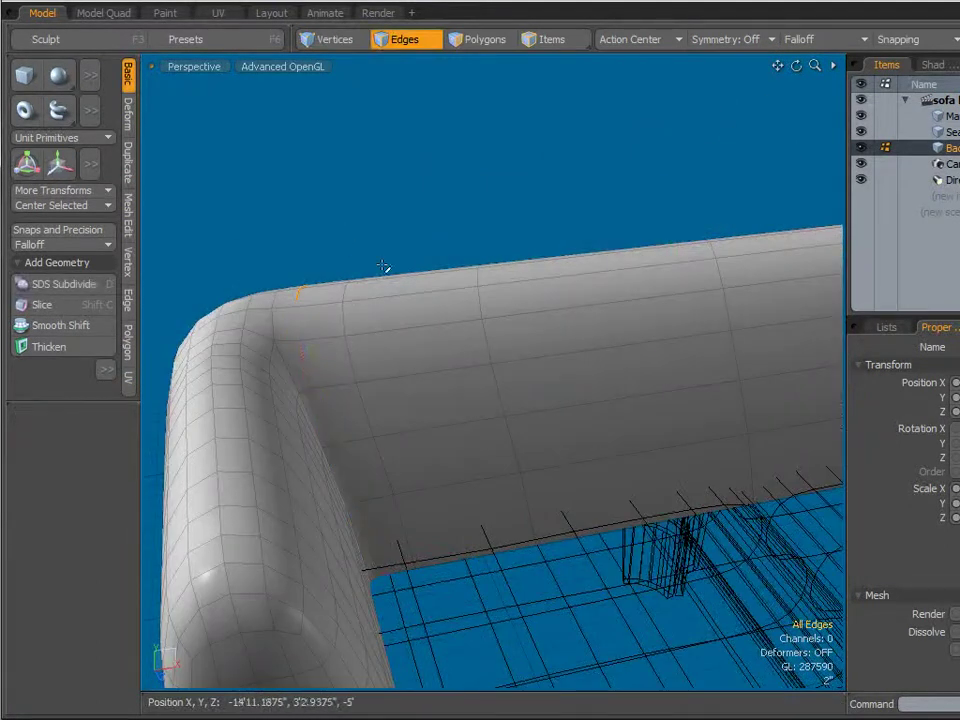
- Add a new empty mesh item to the scene for the back cushion
{"action": "left_click_drag", "start_coordinate": [386, 266], "coordinate": [399, 298], "text": "alt"}
{"action": "scroll", "coordinate": [590, 257], "scroll_direction": "down", "scroll_amount": 5}
{"action": "left_click_drag", "start_coordinate": [591, 256], "coordinate": [484, 300], "text": "alt"}
{"action": "left_click", "coordinate": [953, 203]}
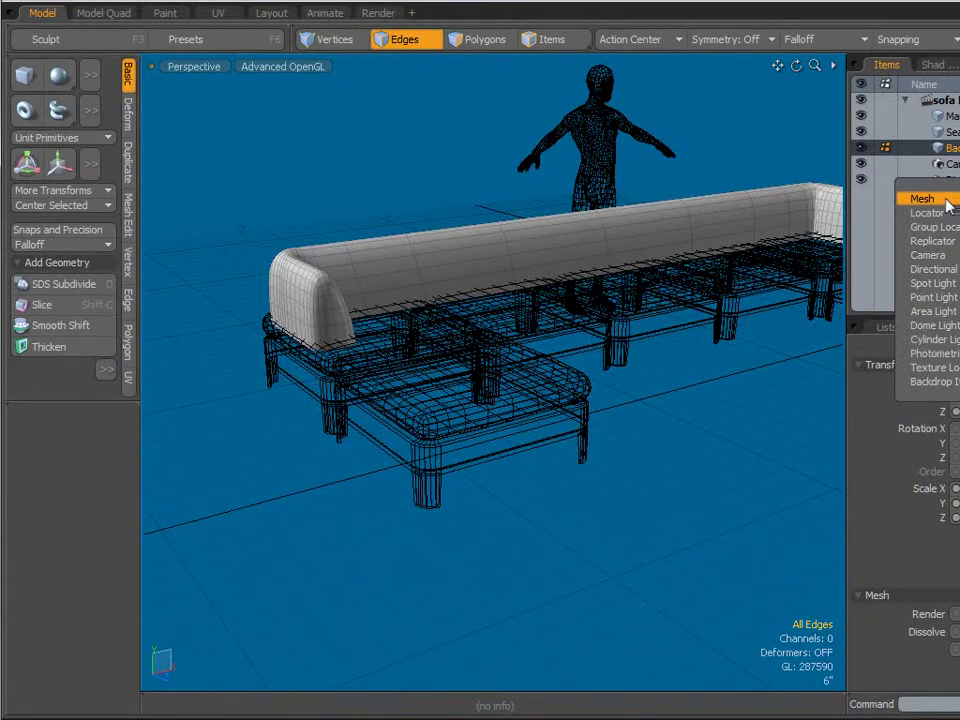
{"action": "left_click", "coordinate": [868, 197]}
{"action": "left_click_drag", "start_coordinate": [847, 237], "coordinate": [938, 238]}
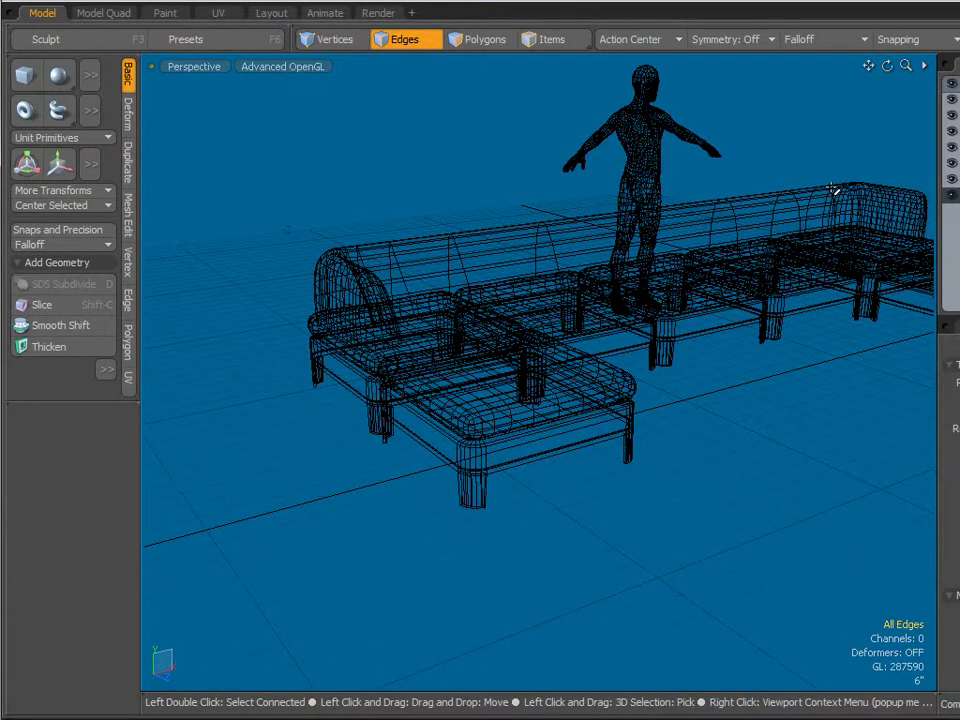
- Draw a cube primitive in front of the backrest's corner section, about 3'10" wide and 18.4" high, and give it depth
{"action": "left_click_drag", "start_coordinate": [780, 246], "coordinate": [483, 405], "text": "alt"}
{"action": "scroll", "coordinate": [424, 242], "scroll_direction": "up", "scroll_amount": 4}
{"action": "left_click_drag", "start_coordinate": [403, 285], "coordinate": [398, 271], "text": "alt"}
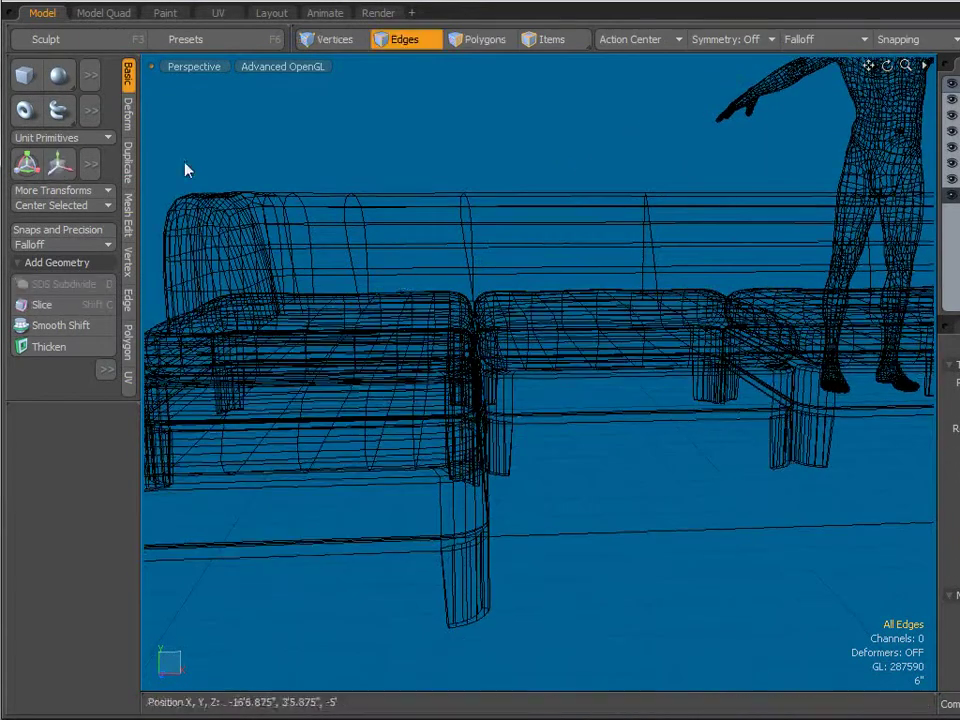
{"action": "left_click", "coordinate": [31, 74]}
{"action": "left_click", "coordinate": [27, 75]}
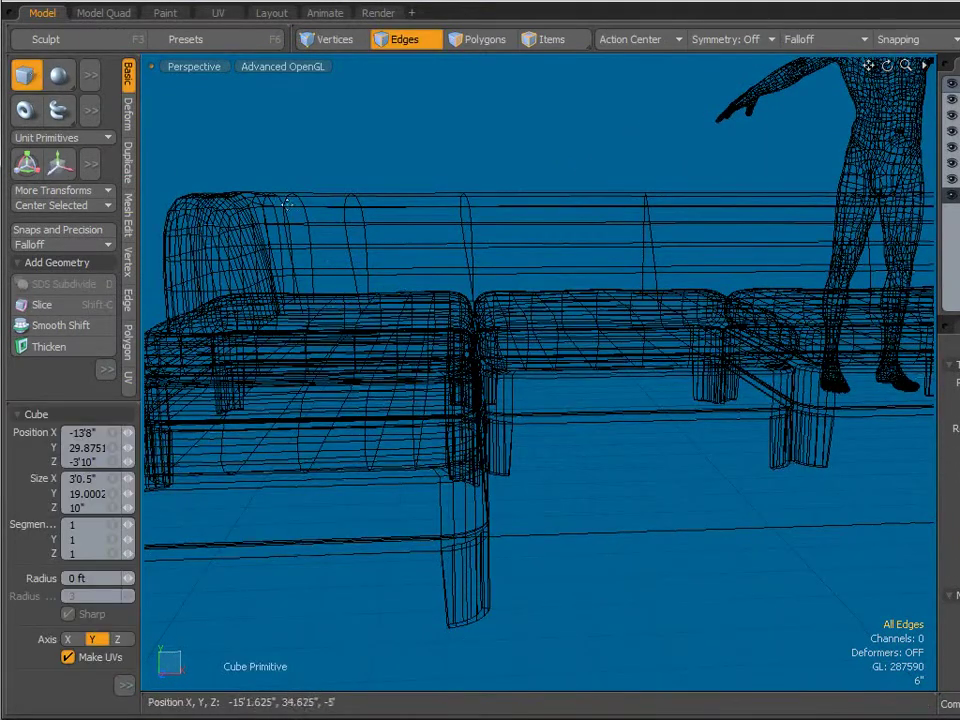
{"action": "left_click_drag", "start_coordinate": [258, 197], "coordinate": [326, 191]}
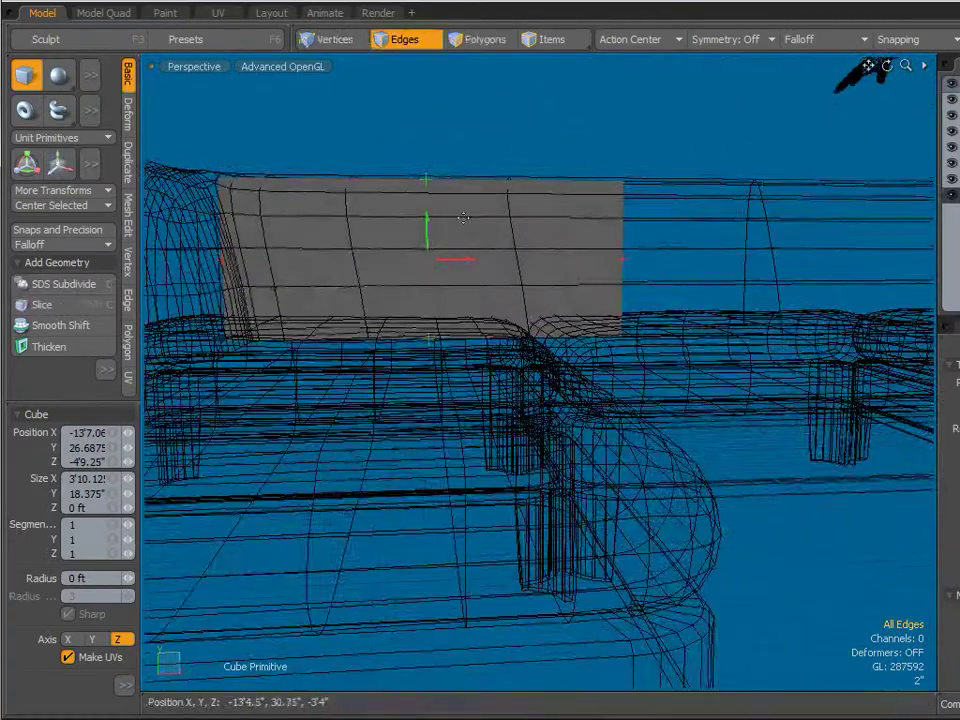
{"action": "left_click_drag", "start_coordinate": [436, 219], "coordinate": [347, 310]}
{"action": "key", "text": "q"}
- Loop-slice the box across its width with two symmetrical vertical slices at 10%
{"action": "left_click", "coordinate": [477, 40]}
{"action": "left_click_drag", "start_coordinate": [476, 134], "coordinate": [433, 242], "text": "alt"}
{"action": "key", "text": "alt+c"}
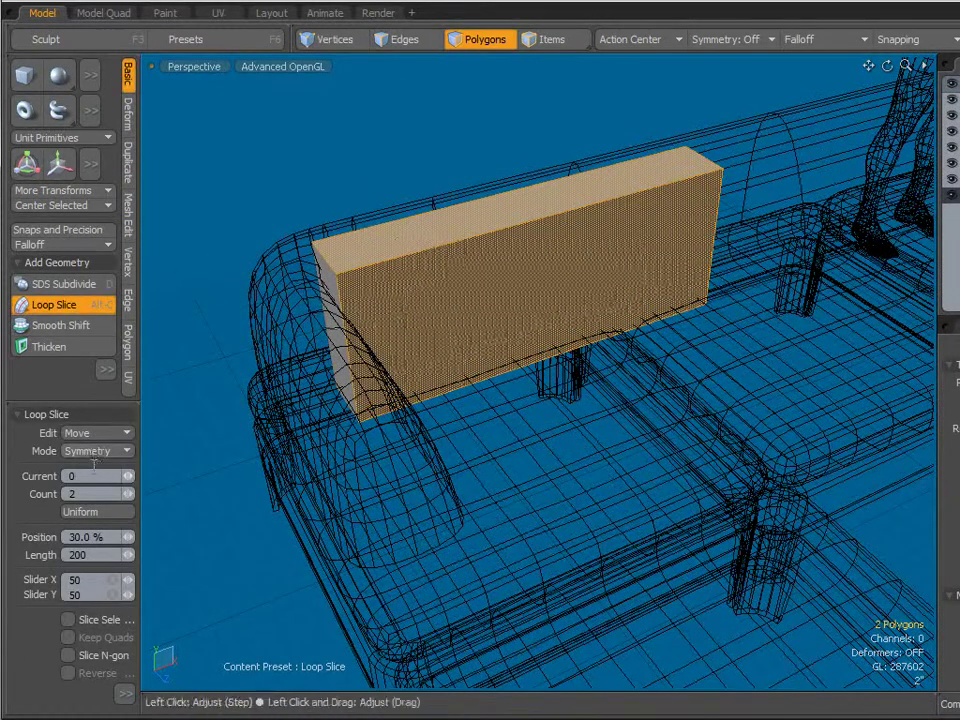
{"action": "left_click_drag", "start_coordinate": [430, 350], "coordinate": [395, 350]}
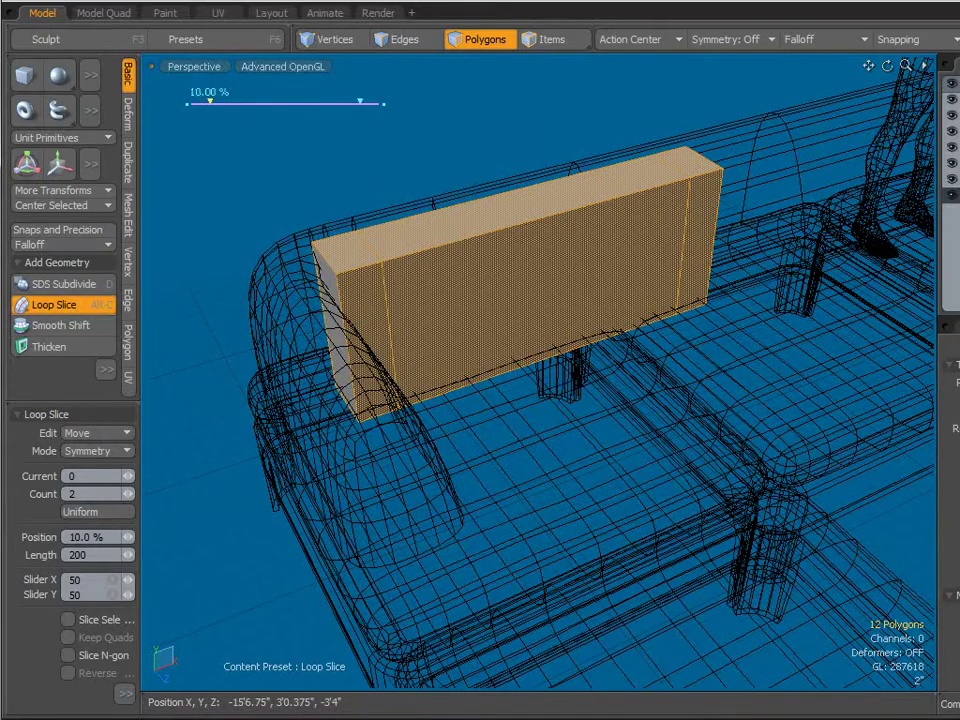
{"action": "left_click_drag", "start_coordinate": [429, 414], "coordinate": [476, 426], "text": "alt"}
{"action": "key", "text": "space"}
- Add two symmetrical horizontal loop slices around the box at 25.5%, based on adjacent polygons at its end
{"action": "left_click", "coordinate": [396, 343]}
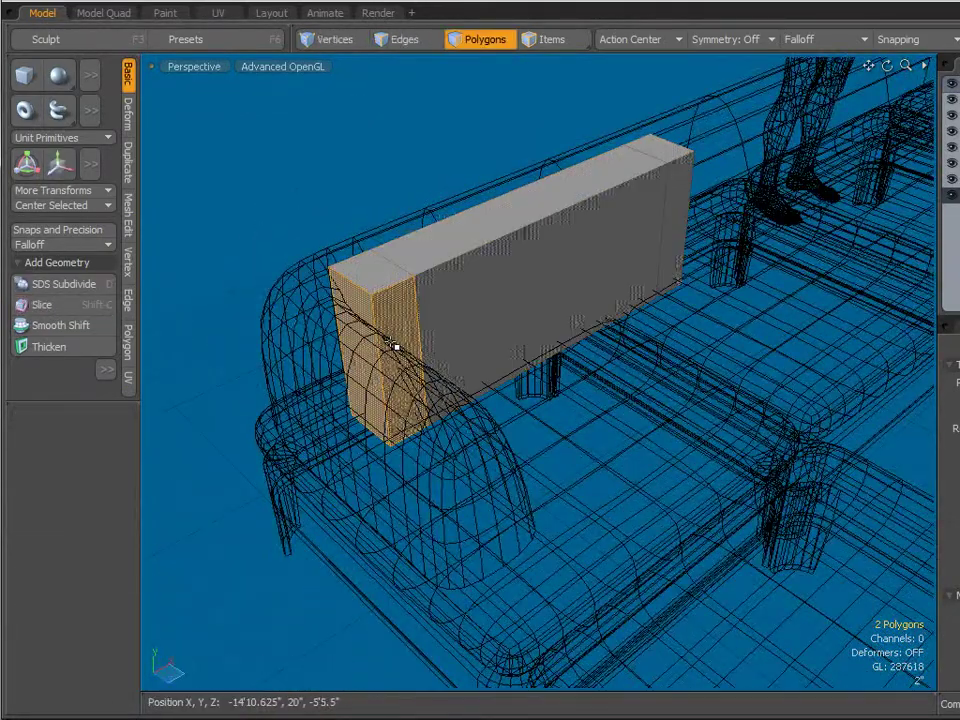
{"action": "key", "text": "alt+c"}
{"action": "left_click_drag", "start_coordinate": [396, 343], "coordinate": [420, 343]}
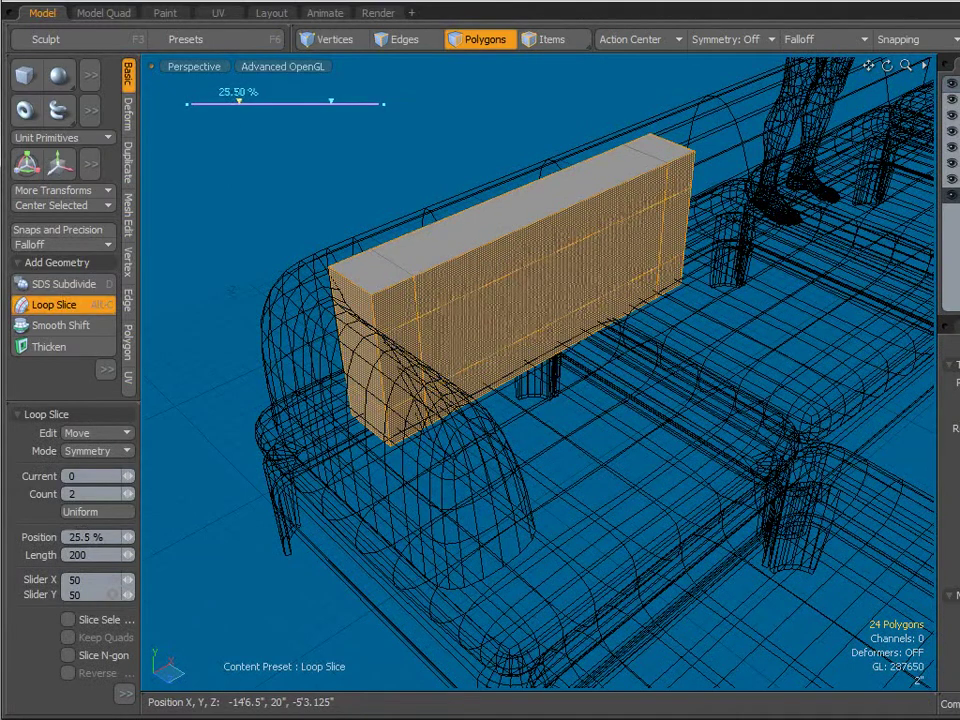
{"action": "key", "text": "space"}
- Add two symmetrical vertical loop slices at 27.5% through the box's middle section, then clear the polygon selection
{"action": "left_click", "coordinate": [510, 261]}
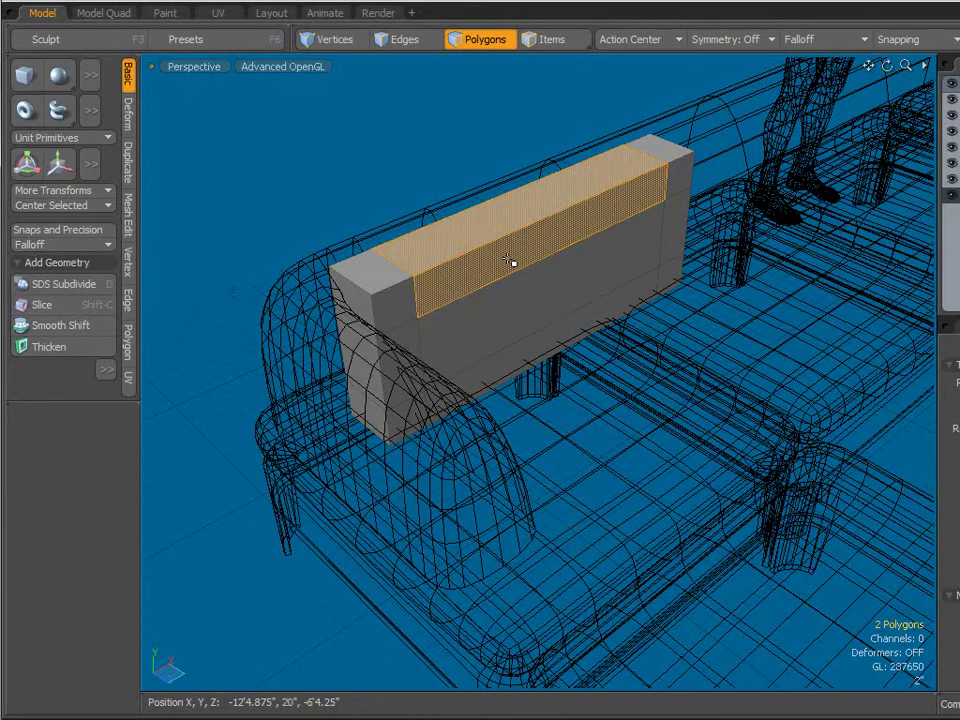
{"action": "key", "text": "alt+c"}
{"action": "left_click_drag", "start_coordinate": [509, 261], "coordinate": [514, 261]}
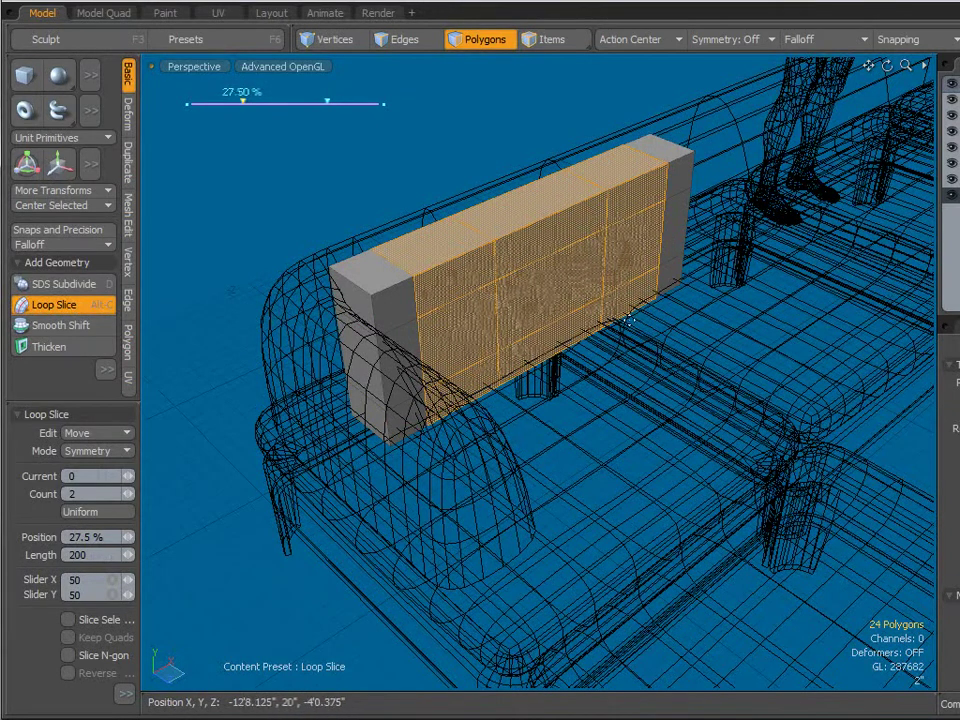
{"action": "key", "text": "space"}
{"action": "left_click", "coordinate": [360, 240]}
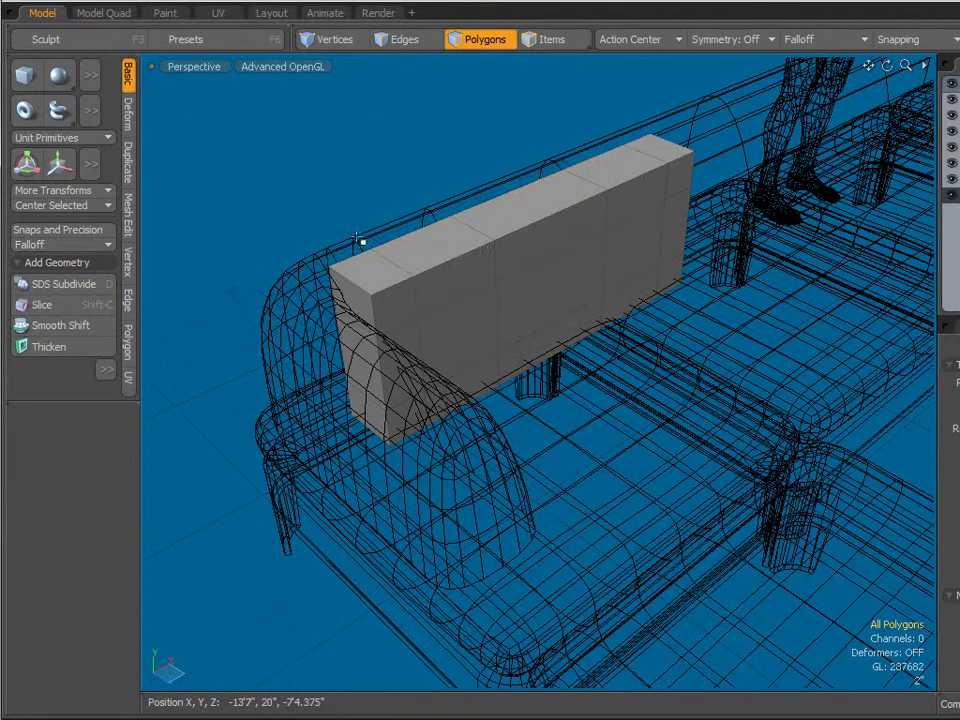
- Select the four short depth-wise edges at the top and bottom of both ends of the box
{"action": "left_click", "coordinate": [397, 40]}
{"action": "left_click", "coordinate": [675, 145]}
{"action": "left_click_drag", "start_coordinate": [688, 178], "coordinate": [724, 287], "text": "alt"}
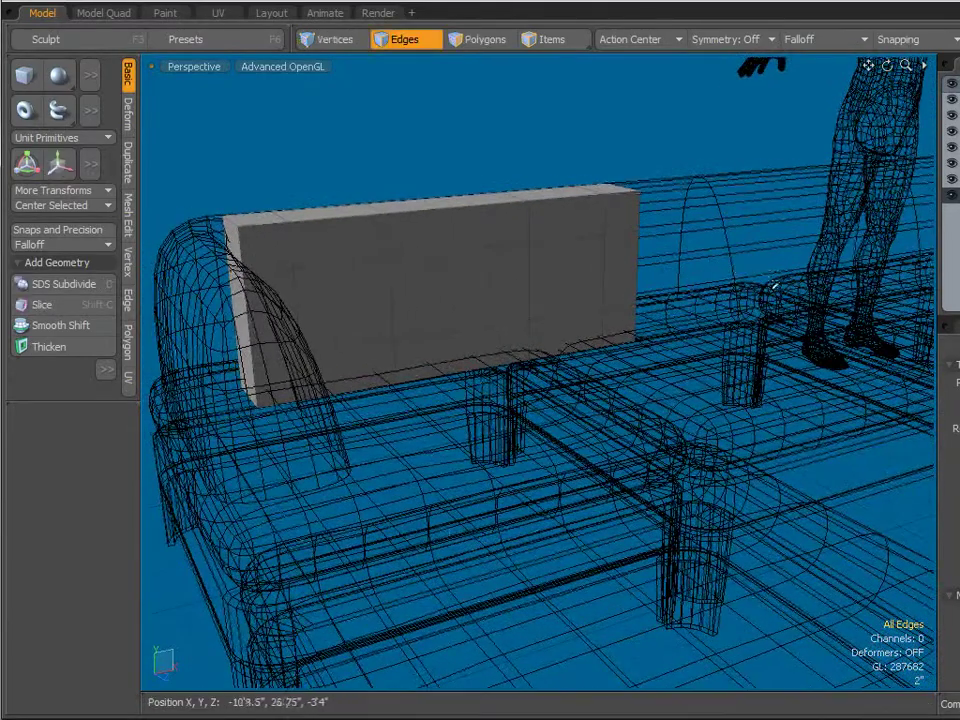
{"action": "left_click_drag", "start_coordinate": [561, 381], "coordinate": [622, 188], "text": "alt"}
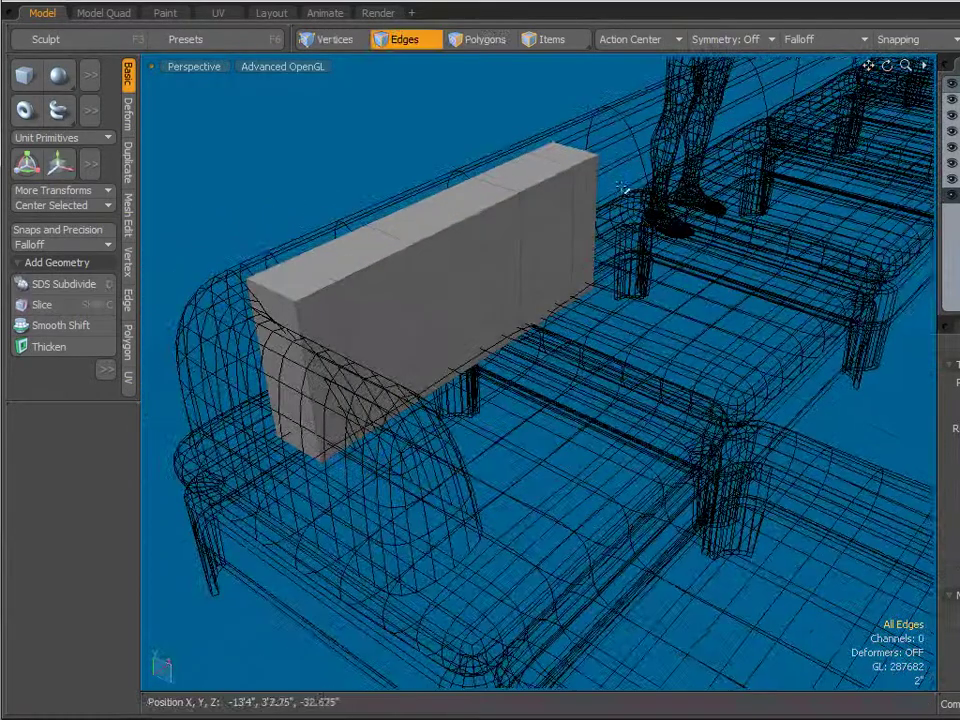
{"action": "left_click", "coordinate": [278, 286], "text": "shift"}
{"action": "left_click_drag", "start_coordinate": [476, 424], "coordinate": [572, 457], "text": "alt"}
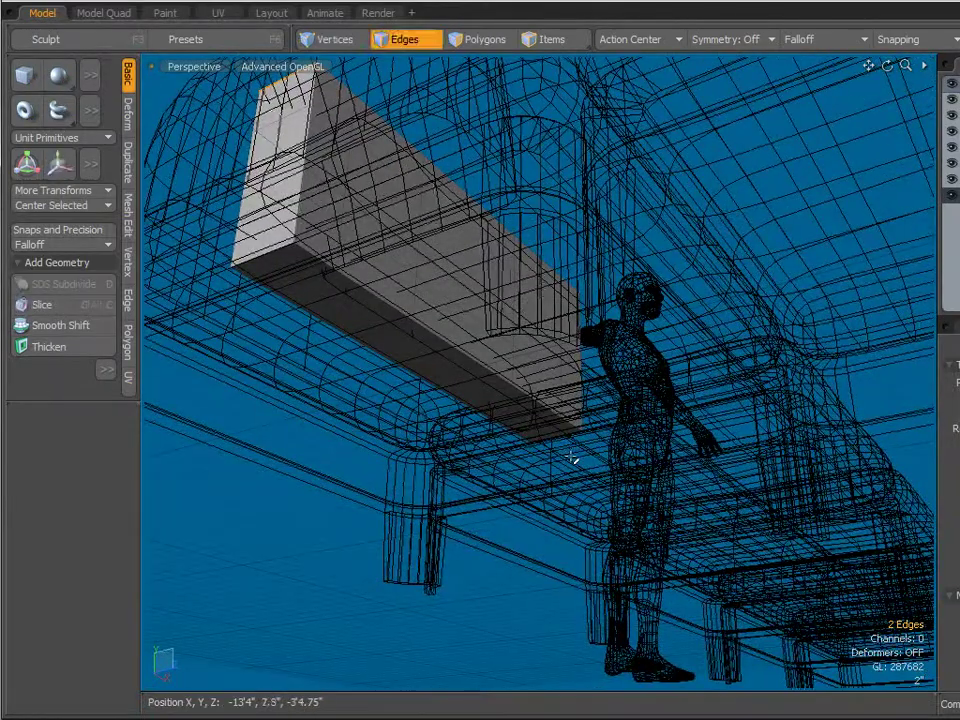
{"action": "left_click", "coordinate": [565, 440], "text": "shift"}
{"action": "left_click", "coordinate": [275, 261], "text": "shift"}
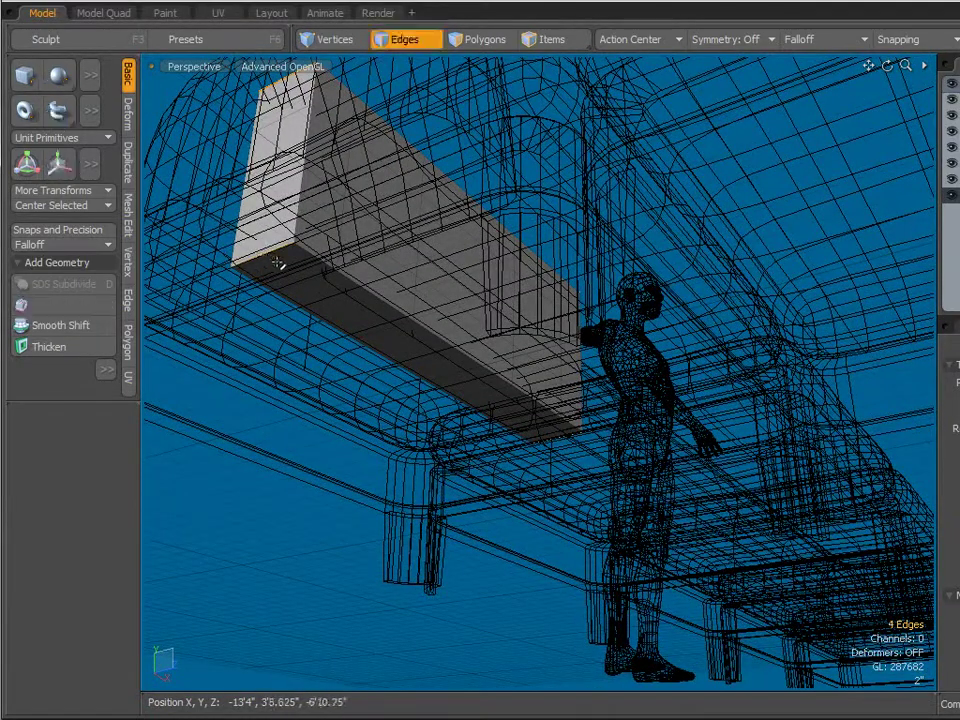
- Scale the four selected end edges to 18.5% along Z to pinch the cushion's corners
{"action": "left_click_drag", "start_coordinate": [549, 252], "coordinate": [630, 411], "text": "alt"}
{"action": "key", "text": "y"}
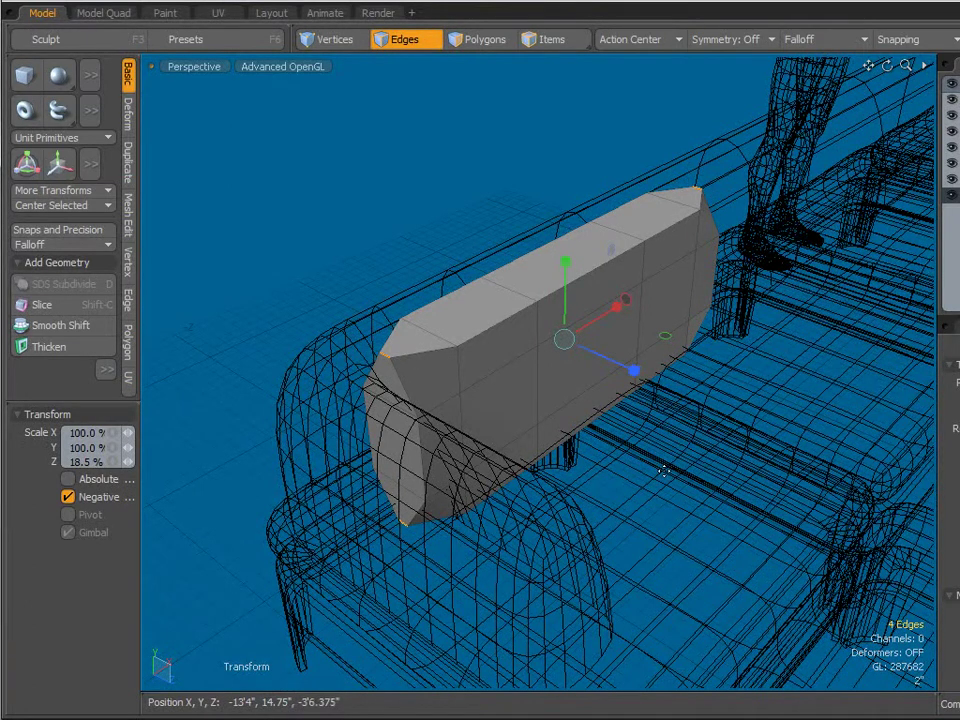
{"action": "key", "text": "q"}
- Set the action center to Selection and scale the four corner edges uniformly to 106.5% to flare the corners outward
{"action": "key", "text": "y"}
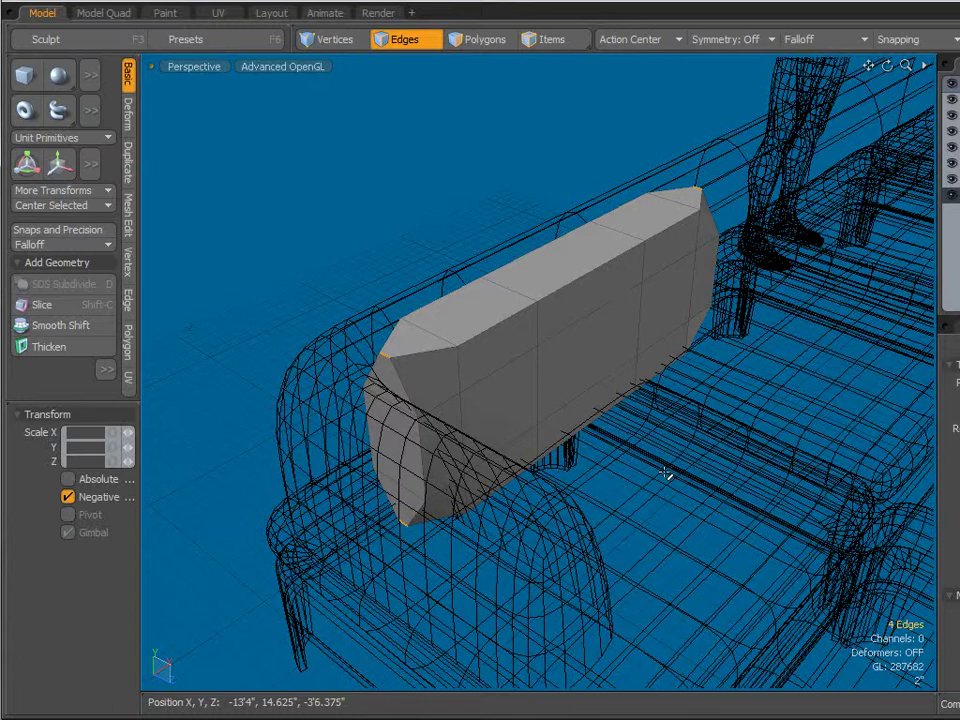
{"action": "left_click", "coordinate": [622, 40]}
{"action": "left_click", "coordinate": [590, 51]}
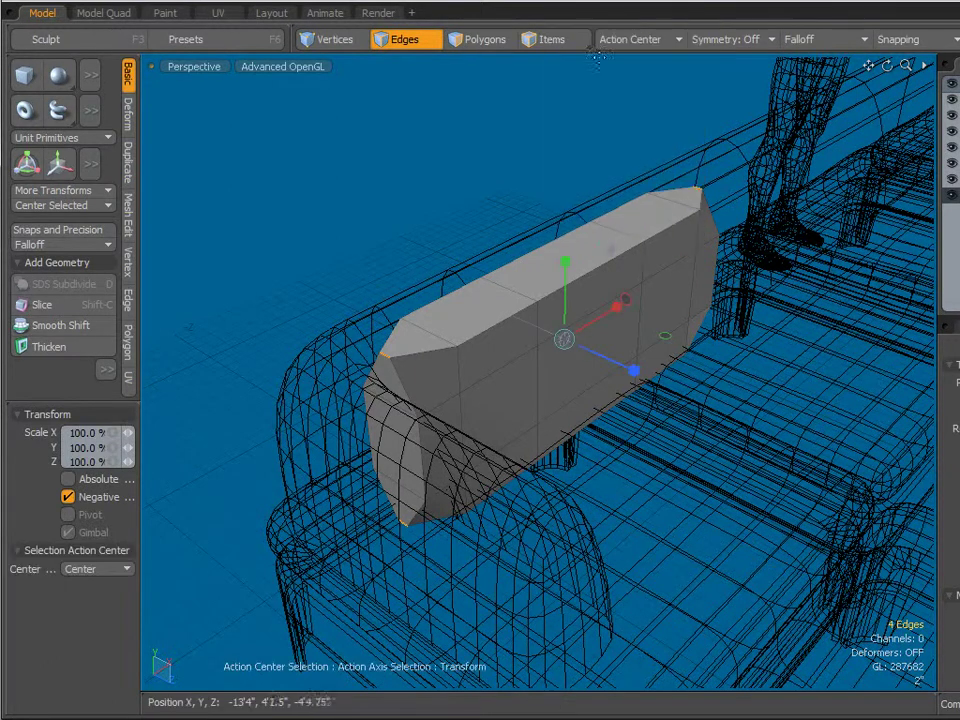
{"action": "left_click_drag", "start_coordinate": [680, 180], "coordinate": [600, 190], "text": "alt"}
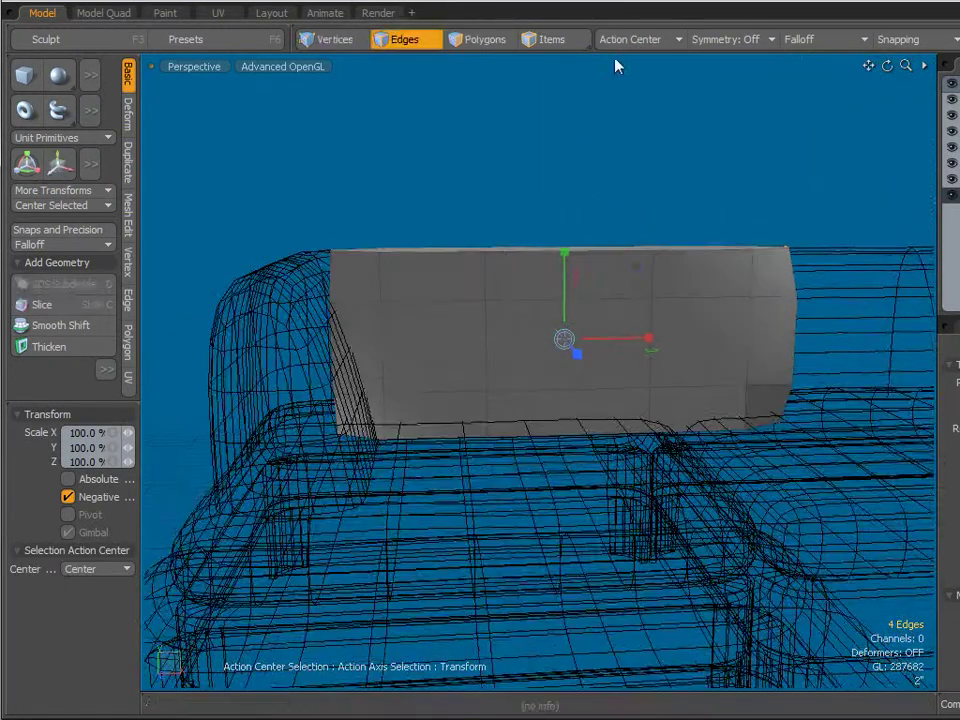
{"action": "left_click", "coordinate": [622, 42]}
{"action": "left_click", "coordinate": [619, 35]}
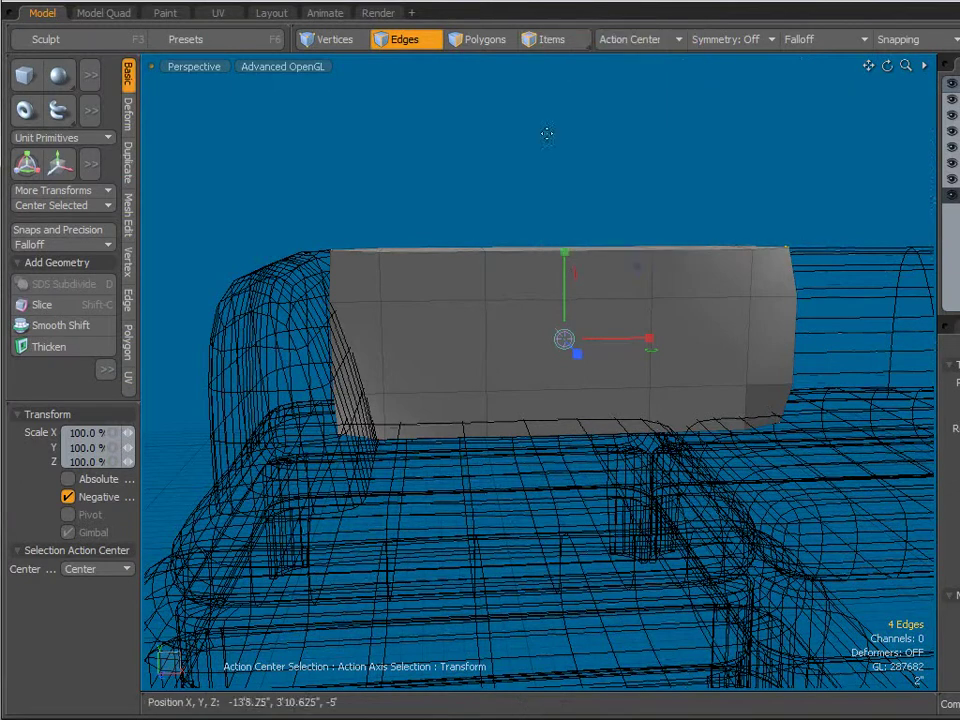
{"action": "mouse_move", "coordinate": [564, 339]}
{"action": "left_mouse_down"}
{"action": "mouse_move", "coordinate": [595, 339]}
{"action": "mouse_move", "coordinate": [583, 339]}
{"action": "left_mouse_up"}
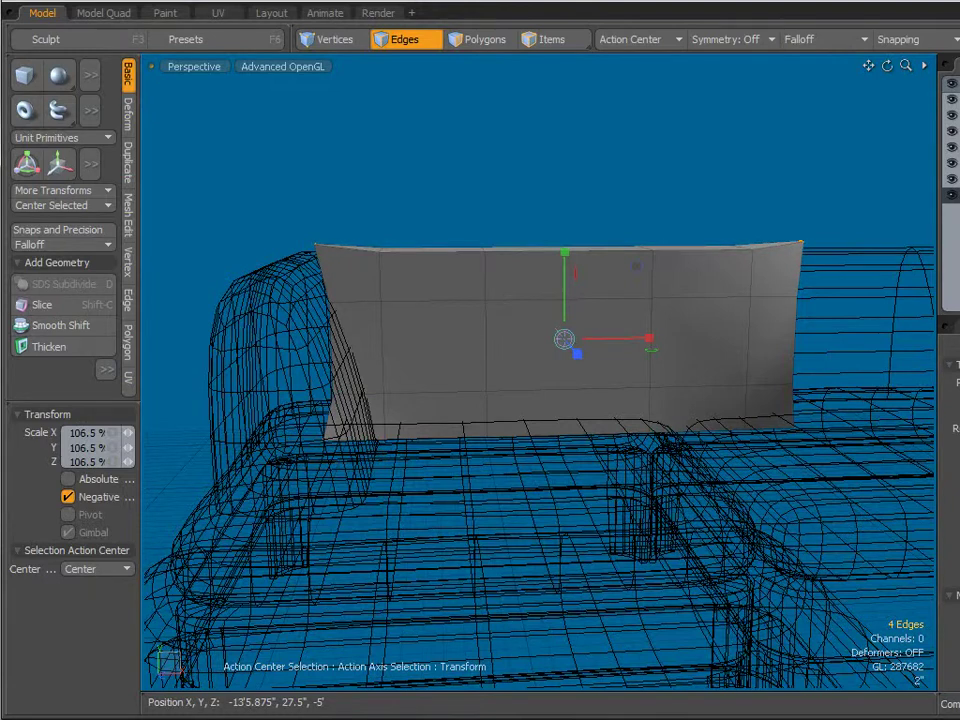
{"action": "key", "text": "w"}
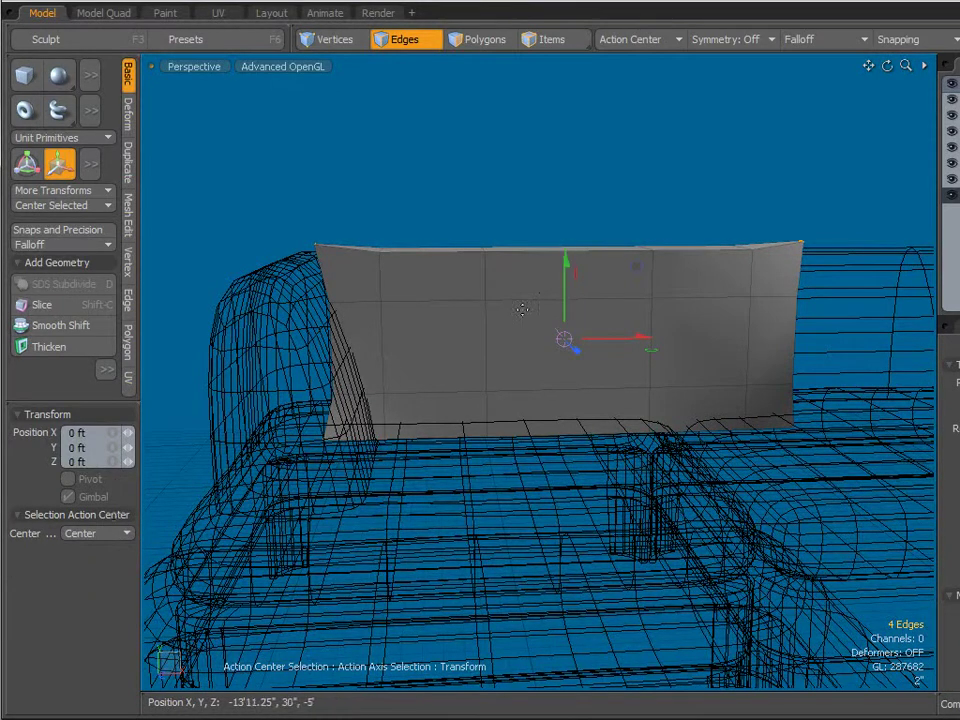
{"action": "left_click_drag", "start_coordinate": [497, 324], "coordinate": [488, 293], "text": "alt"}
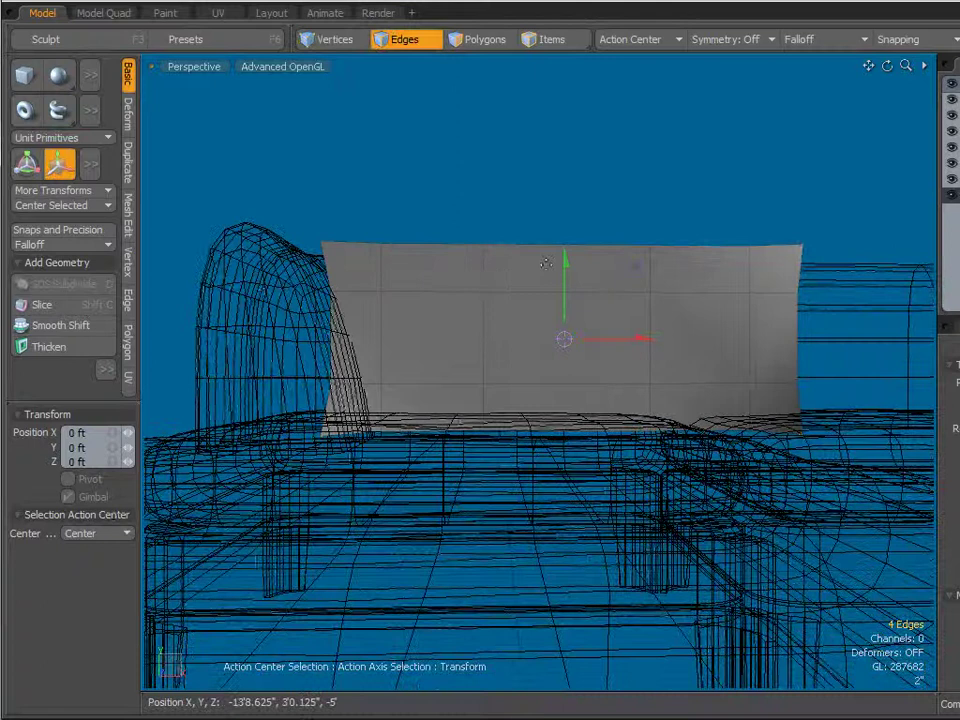
{"action": "left_click_drag", "start_coordinate": [566, 261], "coordinate": [618, 391]}
{"action": "key", "text": "q"}
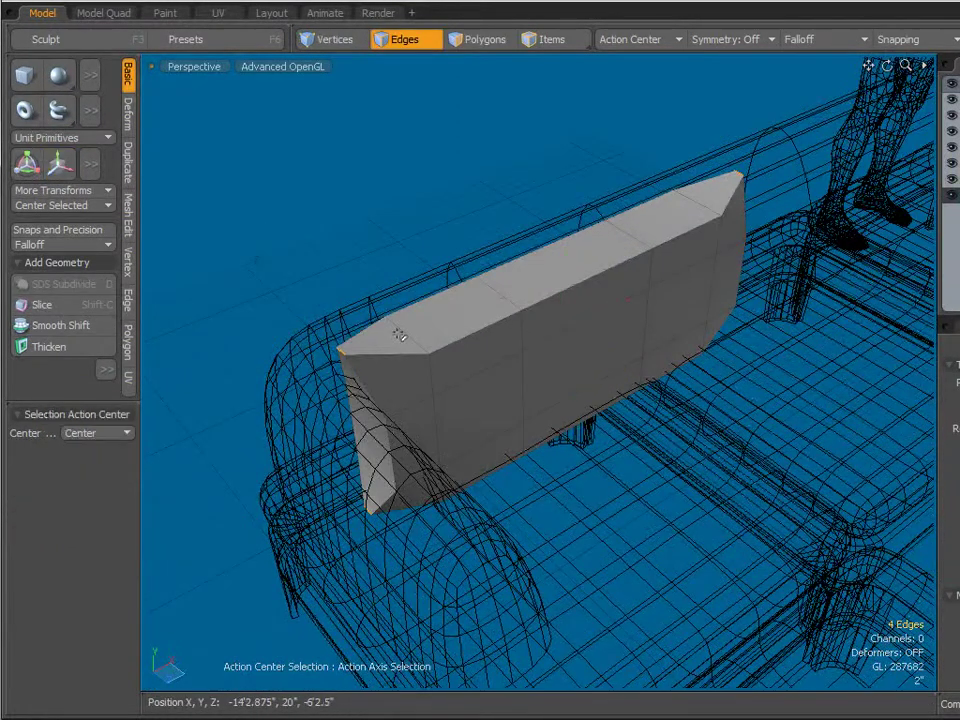
- Select the four depth-wise edges next to the cushion's pinched ends, top and bottom, and scale them to 83.5% along Z
{"action": "left_click", "coordinate": [690, 207], "text": "shift"}
{"action": "left_click_drag", "start_coordinate": [552, 388], "coordinate": [618, 228], "text": "alt"}
{"action": "key", "text": "ctrl"}
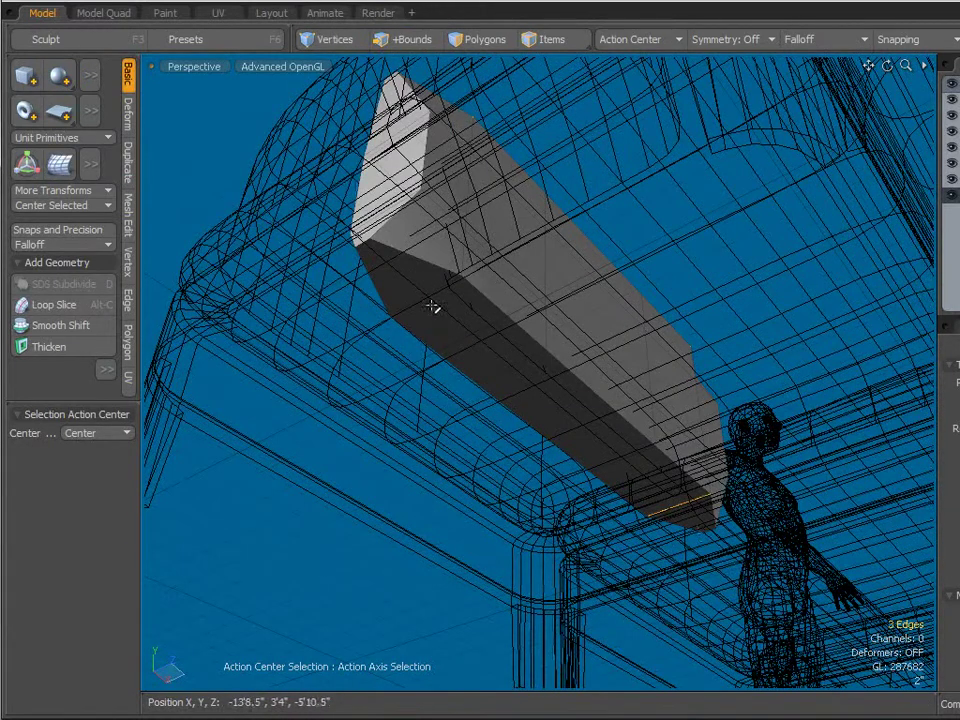
{"action": "key", "text": "y"}
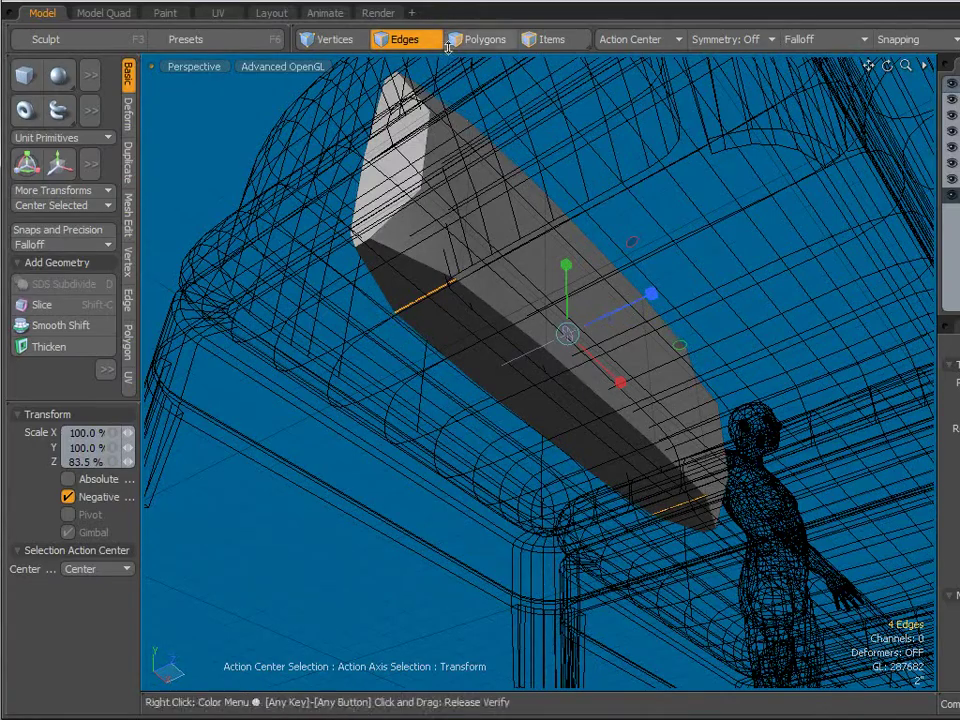
- Select the central polygons on the cushion's front and back, scale them to 127% along Z, then clear the selection
{"action": "key", "text": "3"}
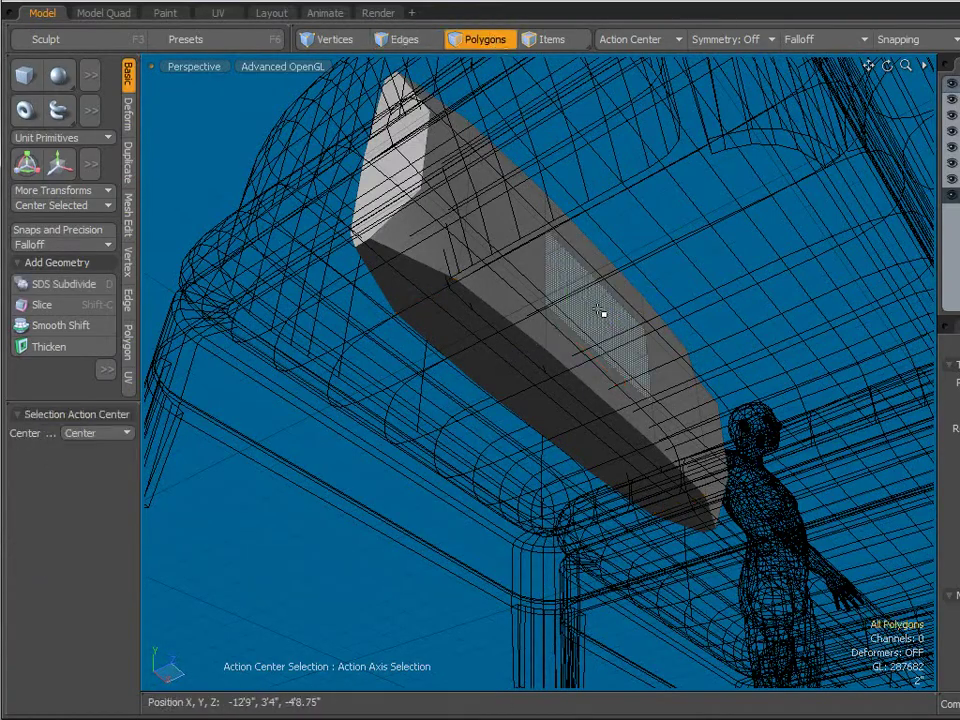
{"action": "left_click", "coordinate": [604, 315]}
{"action": "left_click_drag", "start_coordinate": [604, 315], "coordinate": [501, 375], "text": "alt"}
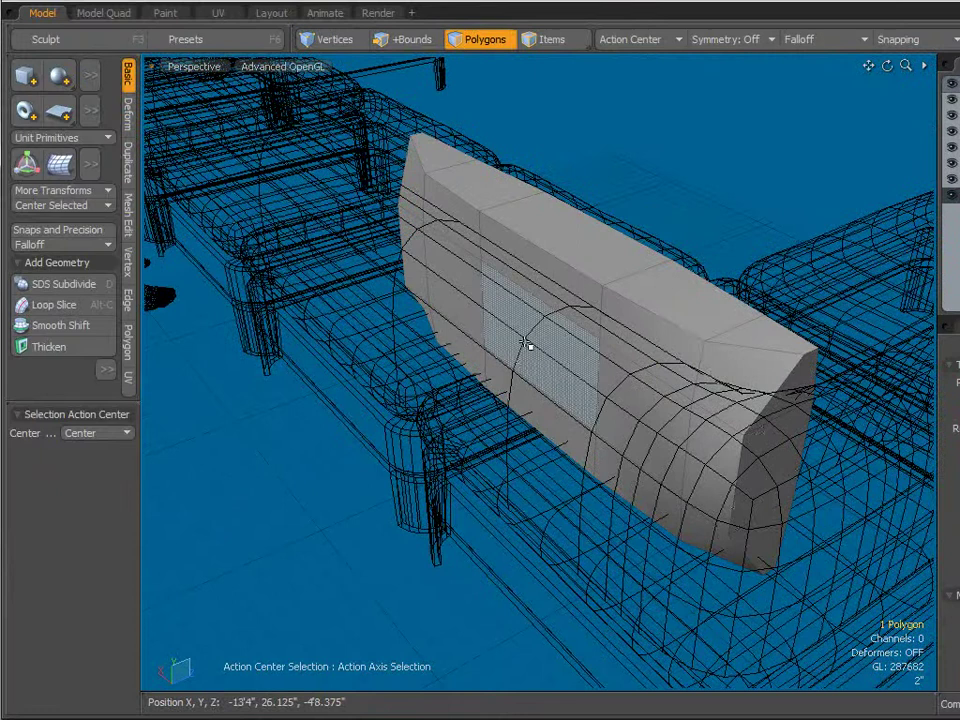
{"action": "key", "text": "y"}
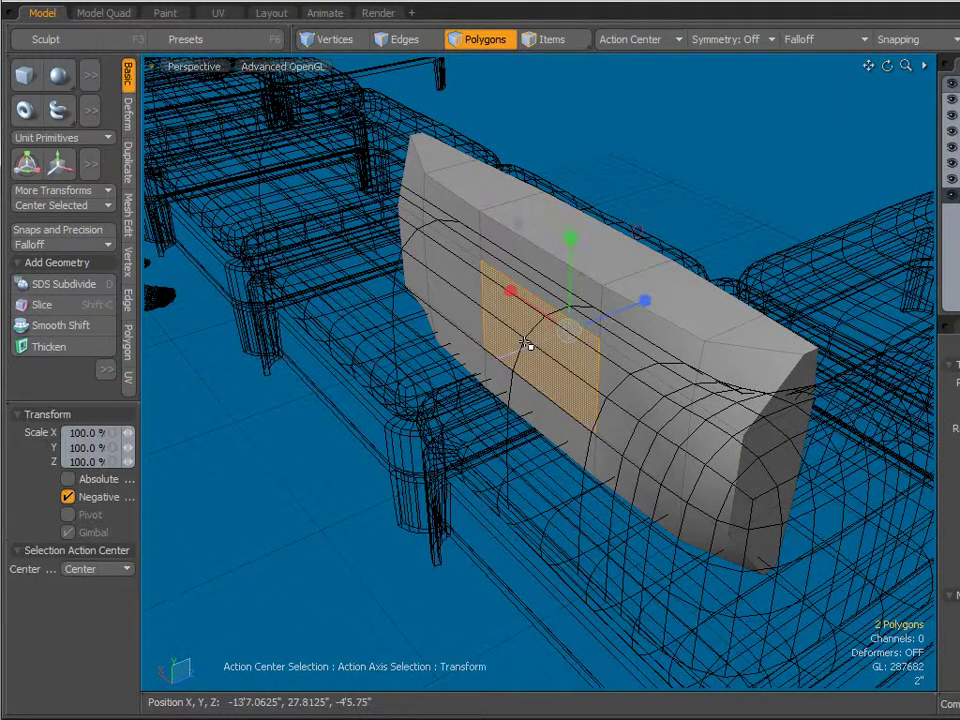
{"action": "left_click_drag", "start_coordinate": [606, 353], "coordinate": [542, 384], "text": "alt"}
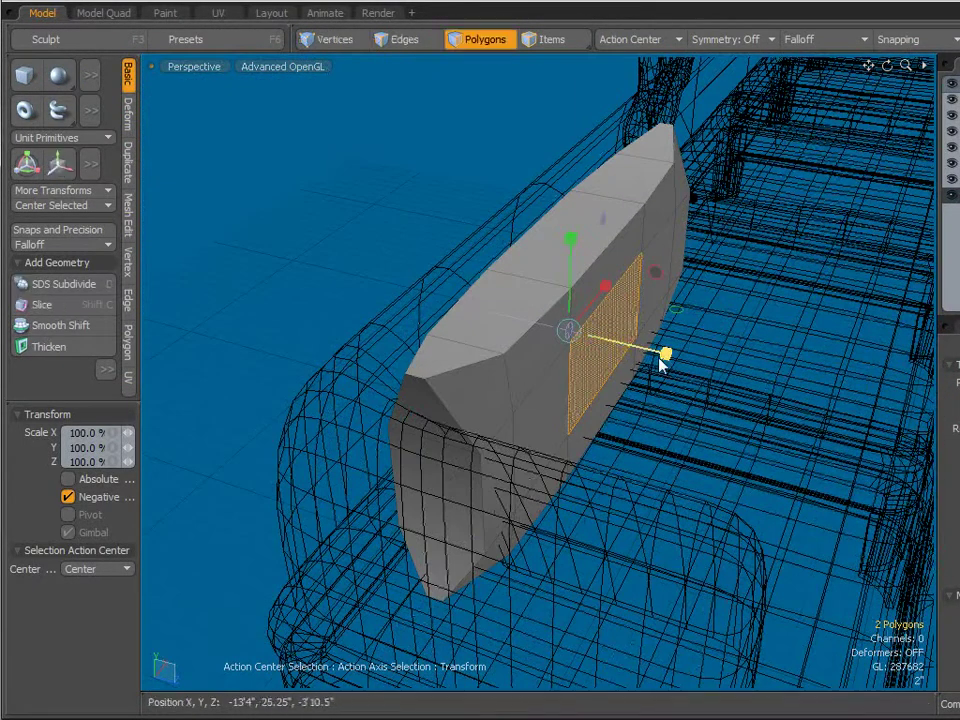
{"action": "mouse_move", "coordinate": [667, 353]}
{"action": "left_mouse_down"}
{"action": "mouse_move", "coordinate": [687, 358]}
{"action": "mouse_move", "coordinate": [686, 377]}
{"action": "mouse_move", "coordinate": [711, 336]}
{"action": "mouse_move", "coordinate": [681, 336]}
{"action": "left_mouse_up"}
{"action": "left_click_drag", "start_coordinate": [741, 386], "coordinate": [630, 406], "text": "alt"}
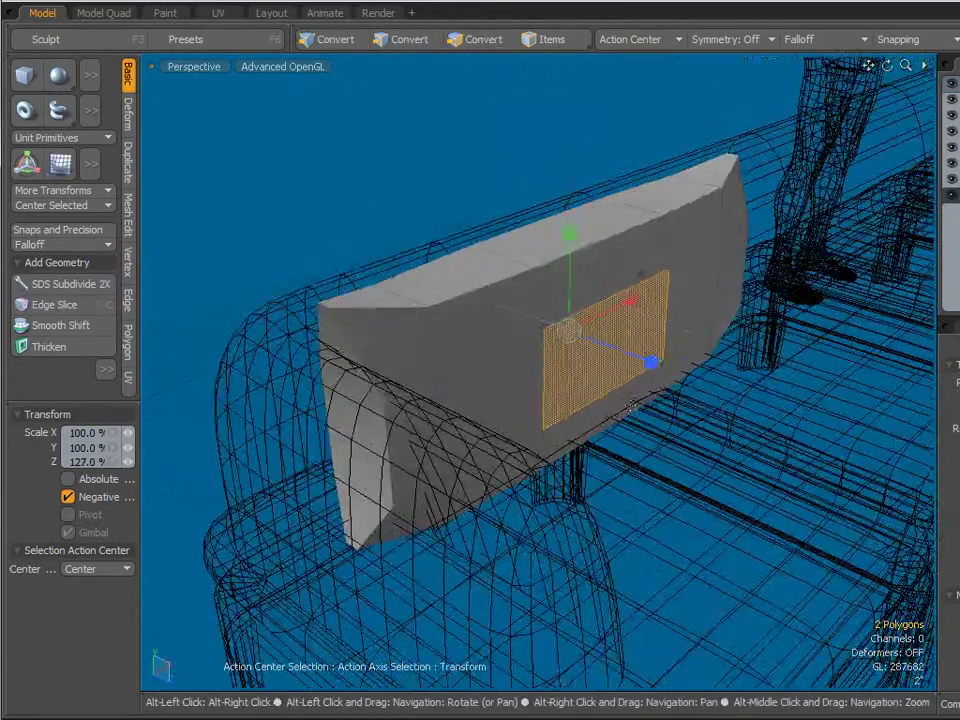
{"action": "key", "text": "space"}
{"action": "left_click", "coordinate": [761, 388]}
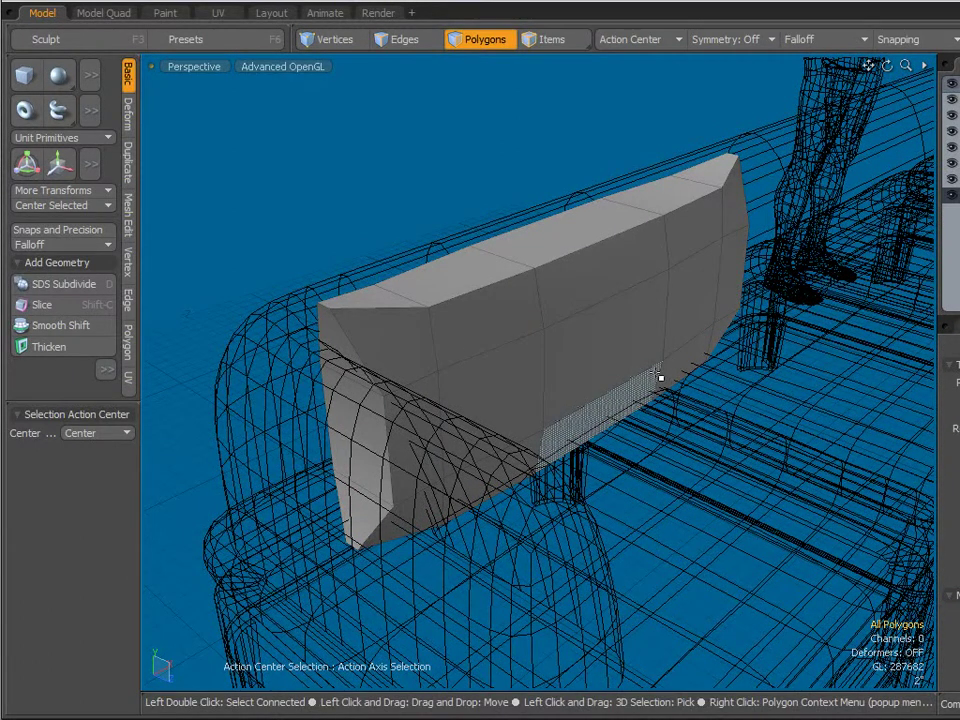
- Smooth the cushion with two rounds of SDS Subdivide and scale the whole cushion to 84% along X
{"action": "key", "text": "Tab"}
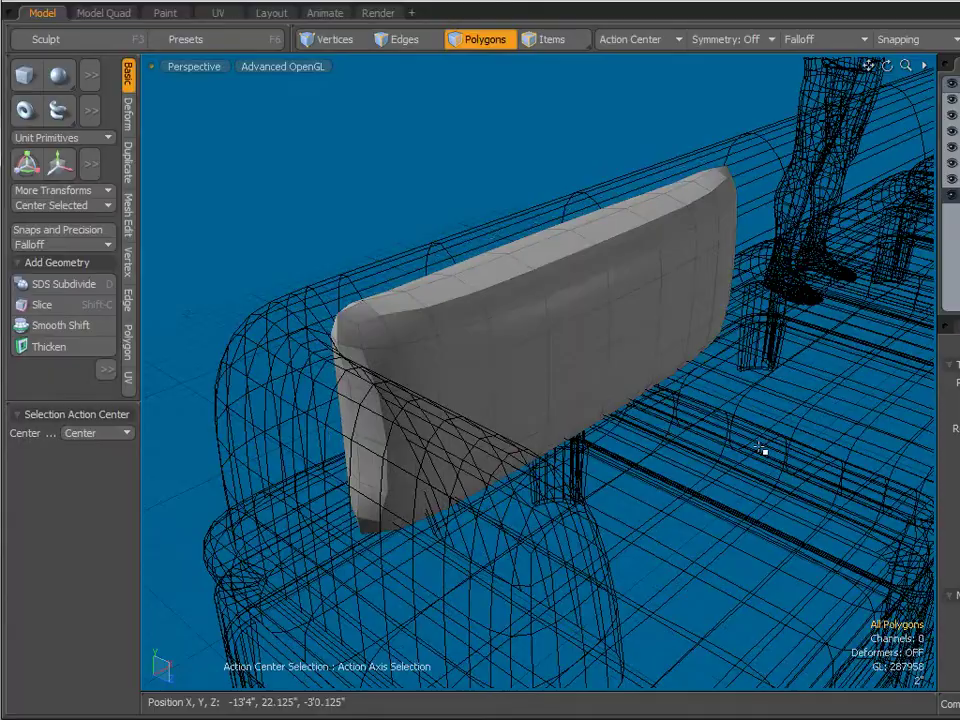
{"action": "left_click_drag", "start_coordinate": [731, 439], "coordinate": [458, 352], "text": "alt"}
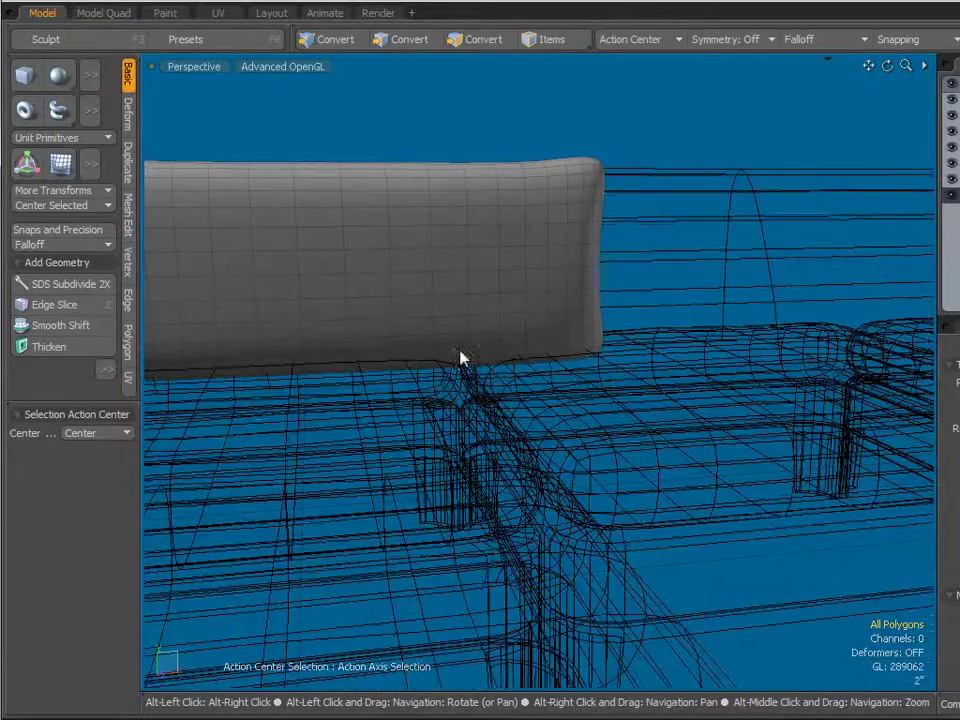
{"action": "scroll", "coordinate": [488, 342], "scroll_direction": "down", "scroll_amount": 5}
{"action": "right_click_drag", "start_coordinate": [508, 356], "coordinate": [622, 359], "text": "alt"}
{"action": "scroll", "coordinate": [454, 354], "scroll_direction": "up", "scroll_amount": 6}
{"action": "left_click_drag", "start_coordinate": [621, 359], "coordinate": [576, 364], "text": "alt"}
{"action": "key", "text": "r"}
{"action": "left_click_drag", "start_coordinate": [645, 330], "coordinate": [629, 326]}
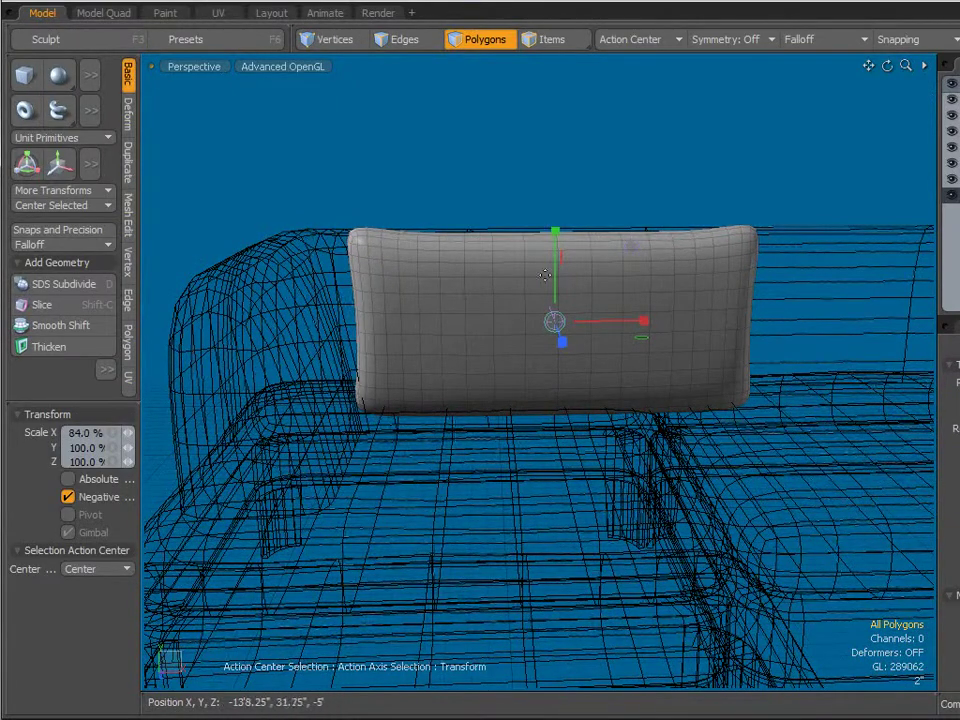
- Raise the cushion 1.25" along Y so that it sits on the seat
{"action": "left_click_drag", "start_coordinate": [545, 275], "coordinate": [370, 303], "text": "alt"}
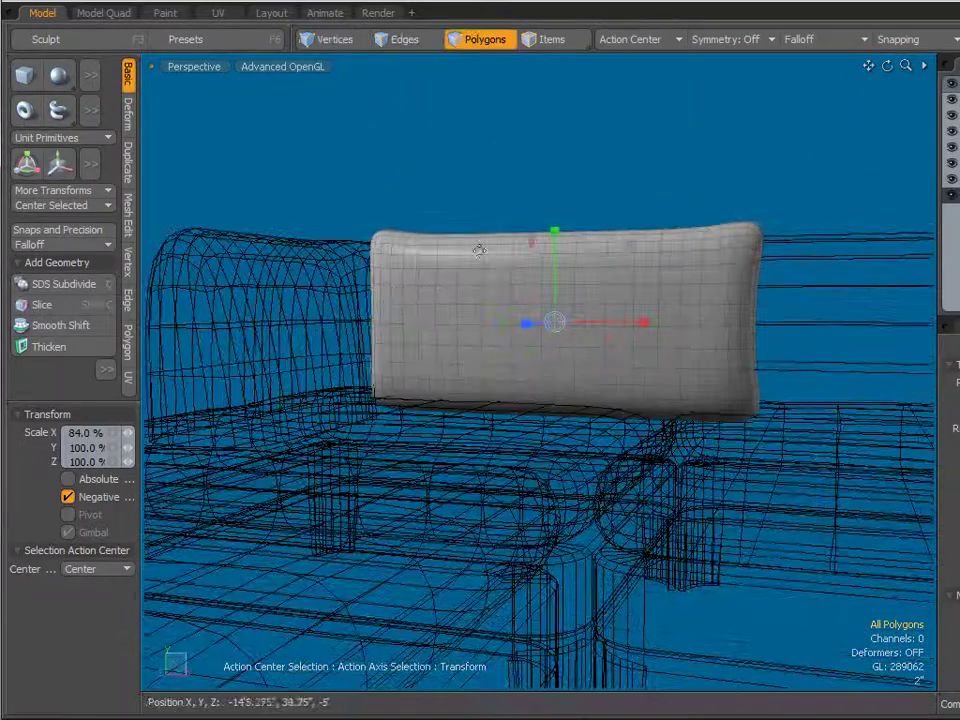
{"action": "mouse_move", "coordinate": [556, 232]}
{"action": "left_mouse_down"}
{"action": "mouse_move", "coordinate": [557, 213]}
{"action": "mouse_move", "coordinate": [558, 233]}
{"action": "left_mouse_up"}
{"action": "key", "text": "w"}
{"action": "left_click_drag", "start_coordinate": [416, 312], "coordinate": [493, 333], "text": "alt"}
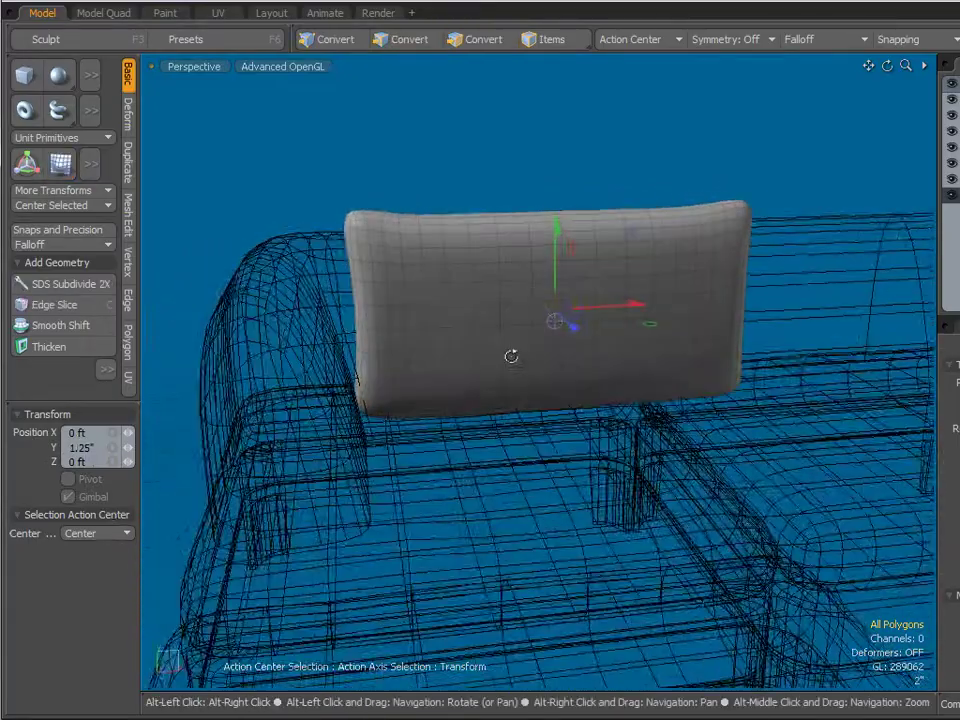
{"action": "left_click_drag", "start_coordinate": [511, 356], "coordinate": [437, 414], "text": "alt"}
{"action": "scroll", "coordinate": [711, 386], "scroll_direction": "down", "scroll_amount": 5}
{"action": "key", "text": "space"}
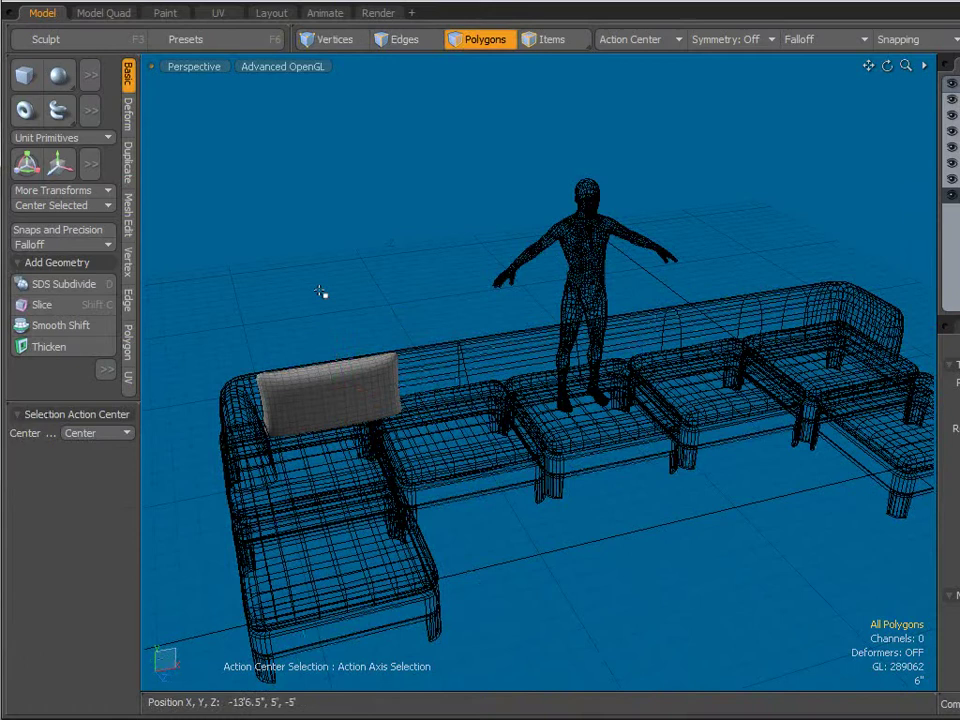
- Select the whole cushion, copy and paste it, and move the copy 3'4.125" along X to the second seat
{"action": "scroll", "coordinate": [370, 283], "scroll_direction": "up", "scroll_amount": 5}
{"action": "double_click", "coordinate": [345, 495]}
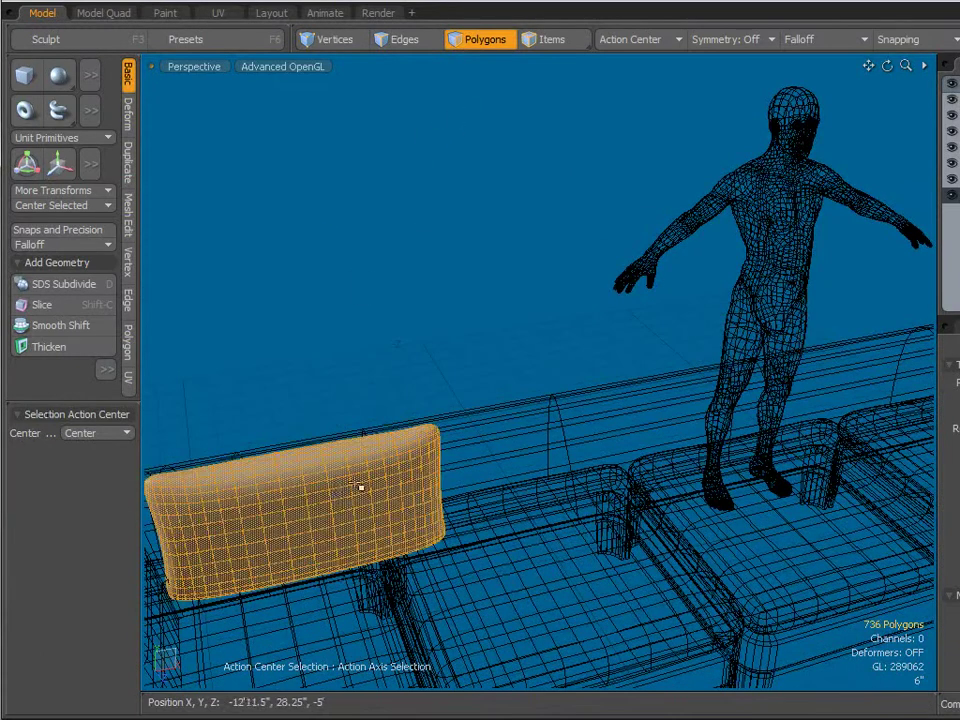
{"action": "key", "text": "alt"}
{"action": "key", "text": "ctrl+v"}
{"action": "key", "text": "w"}
{"action": "left_click_drag", "start_coordinate": [380, 494], "coordinate": [638, 445]}
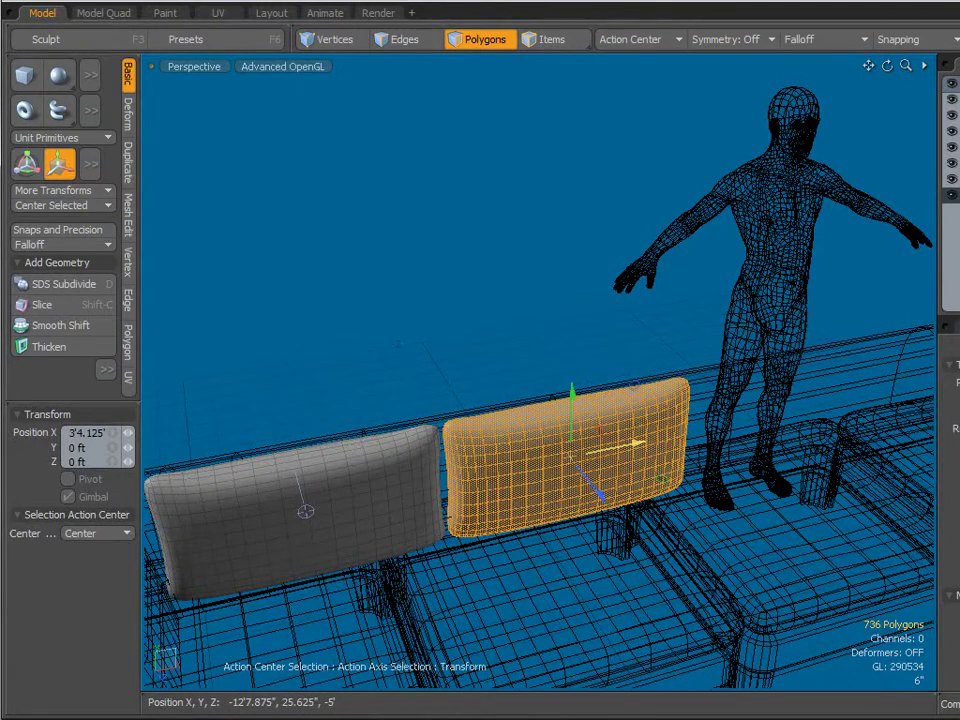
- Paste a third cushion and move it 3'4.375" along X beside the second one
{"action": "key", "text": "space"}
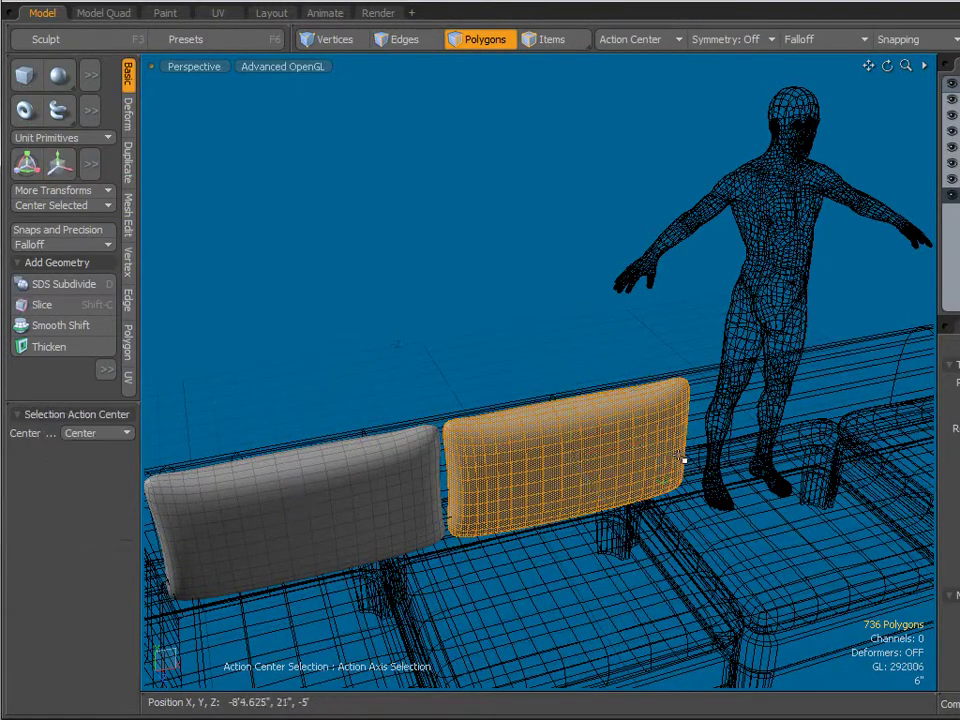
{"action": "key", "text": "y"}
{"action": "left_click_drag", "start_coordinate": [636, 444], "coordinate": [852, 400]}
{"action": "left_click_drag", "start_coordinate": [569, 456], "coordinate": [293, 522], "text": "alt"}
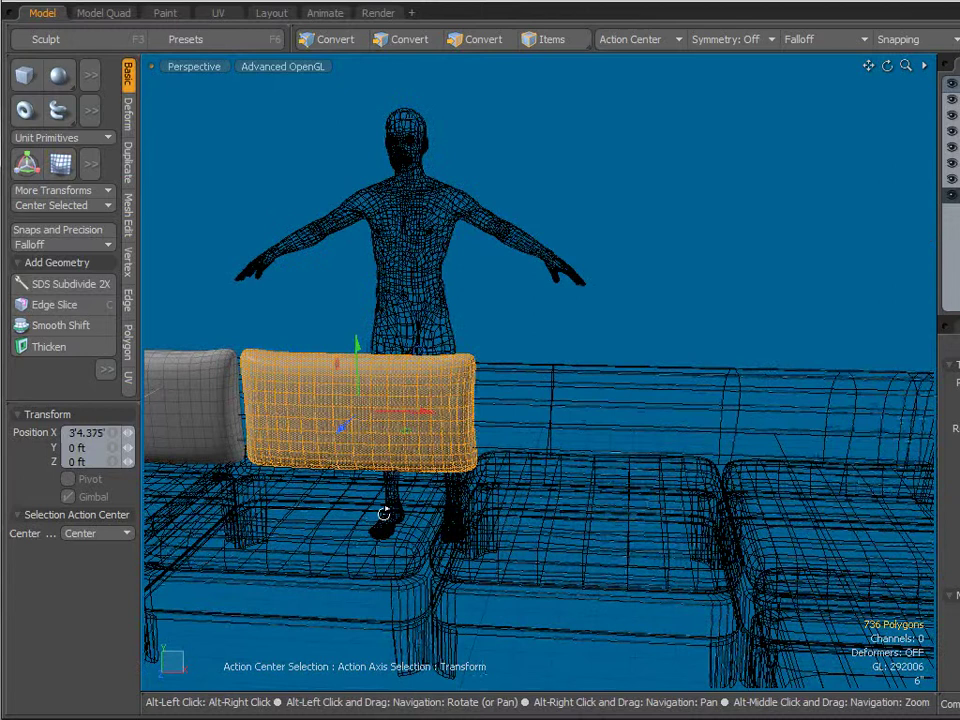
- Paste two more cushions, move them along X over the fourth and fifth seats, and clear the selection
{"action": "left_click_drag", "start_coordinate": [383, 514], "coordinate": [383, 517], "text": "alt"}
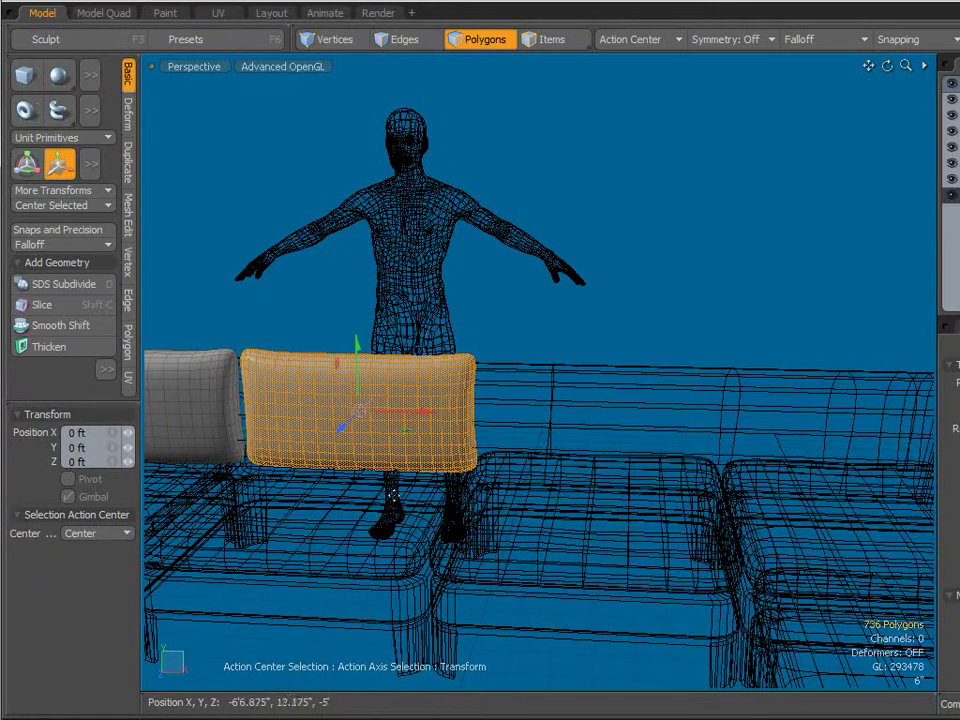
{"action": "left_click_drag", "start_coordinate": [425, 411], "coordinate": [934, 429]}
{"action": "key", "text": "ctrl+c"}
{"action": "key", "text": "ctrl+v"}
{"action": "left_click_drag", "start_coordinate": [731, 506], "coordinate": [532, 494], "text": "alt"}
{"action": "key", "text": "space"}
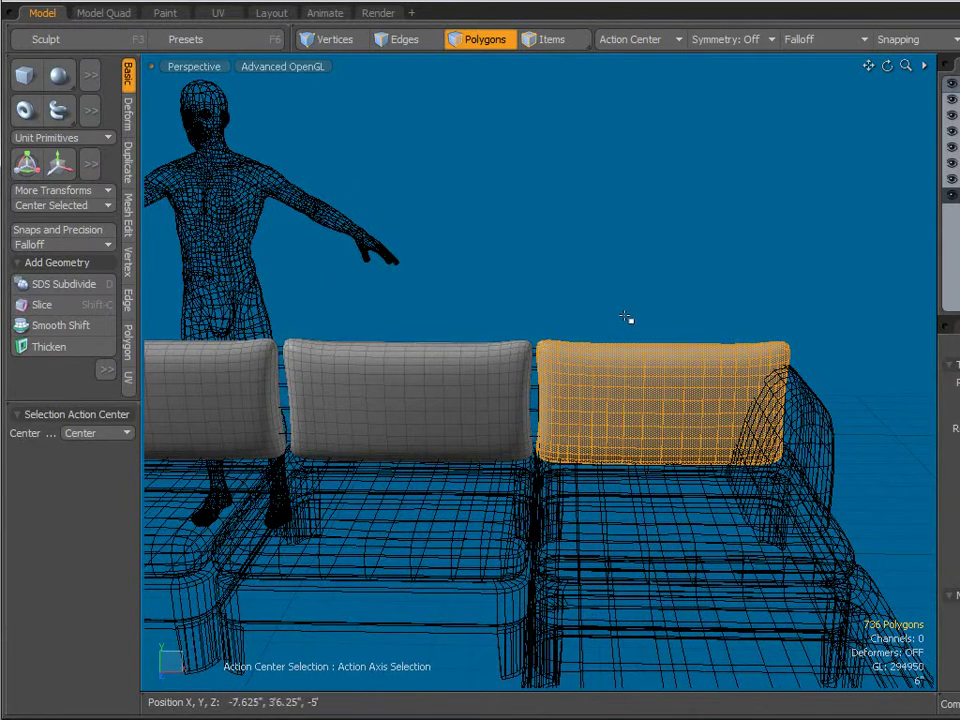
{"action": "left_click", "coordinate": [627, 317]}
- Switch to the Front view with the whole sofa framed and set the action center to Automatic
{"action": "scroll", "coordinate": [485, 385], "scroll_direction": "down", "scroll_amount": 4}
{"action": "key", "text": "ctrl+space"}
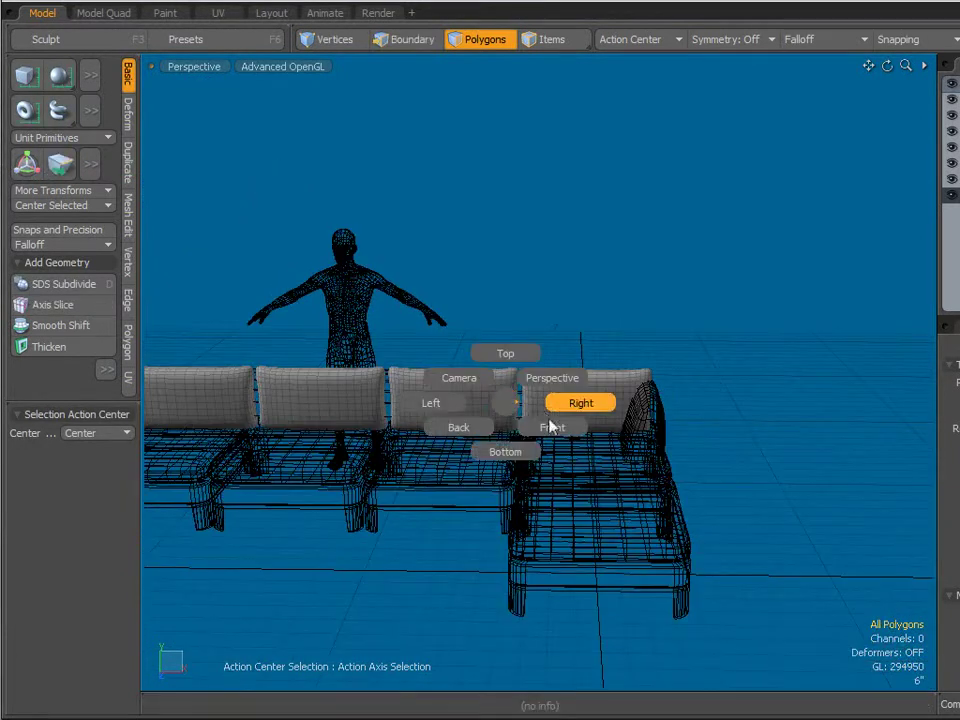
{"action": "left_click", "coordinate": [551, 428]}
{"action": "left_click_drag", "start_coordinate": [480, 410], "coordinate": [662, 430], "text": "alt"}
{"action": "scroll", "coordinate": [709, 410], "scroll_direction": "down", "scroll_amount": 2}
{"action": "left_click_drag", "start_coordinate": [420, 407], "coordinate": [435, 403], "text": "alt"}
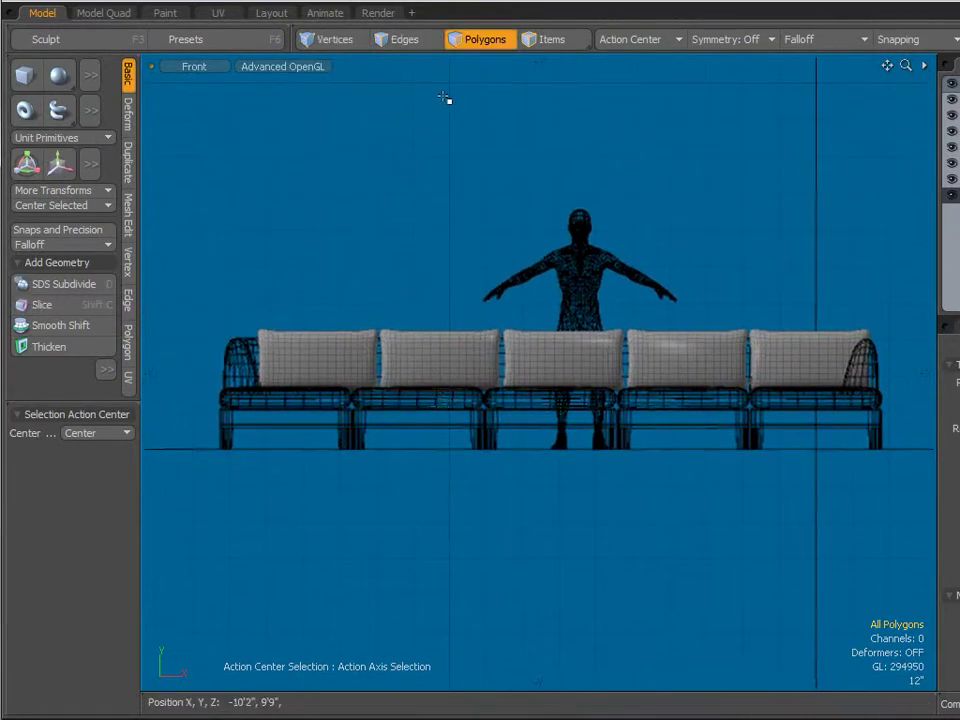
{"action": "left_click", "coordinate": [654, 39]}
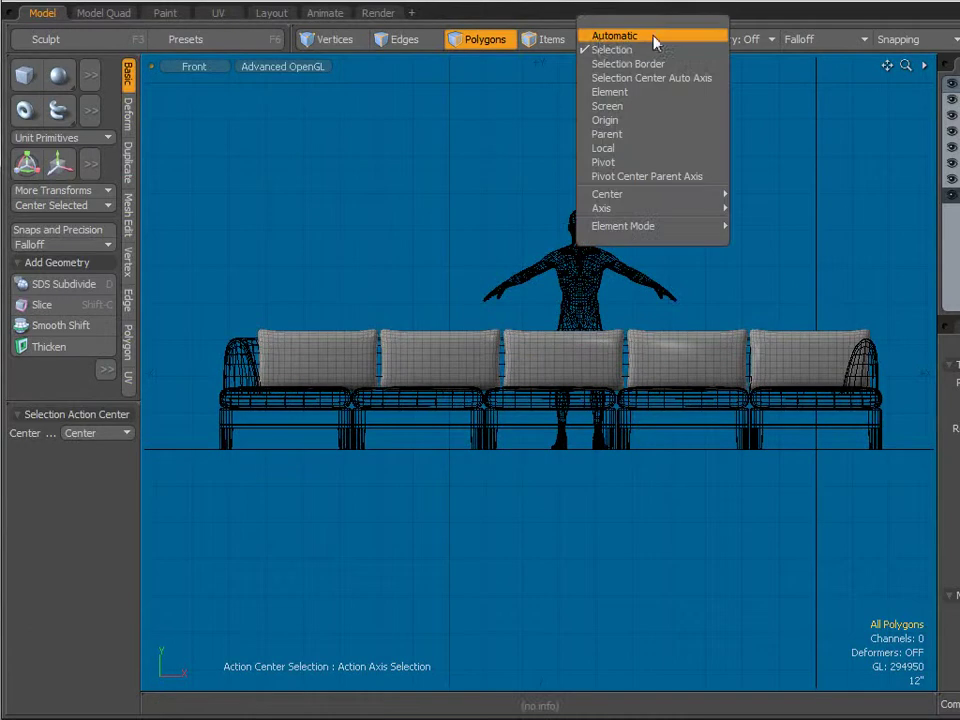
{"action": "left_click", "coordinate": [603, 38]}
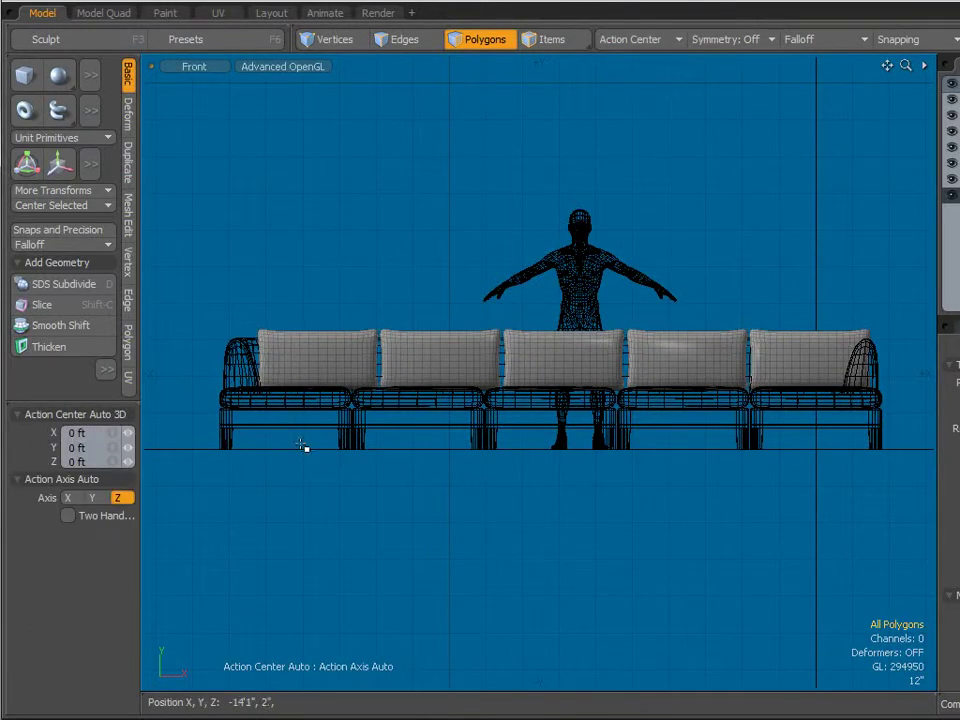
- Scale all five cushions to 96% along X from the lower outer corner of the leftmost cushion
{"action": "key", "text": "y"}
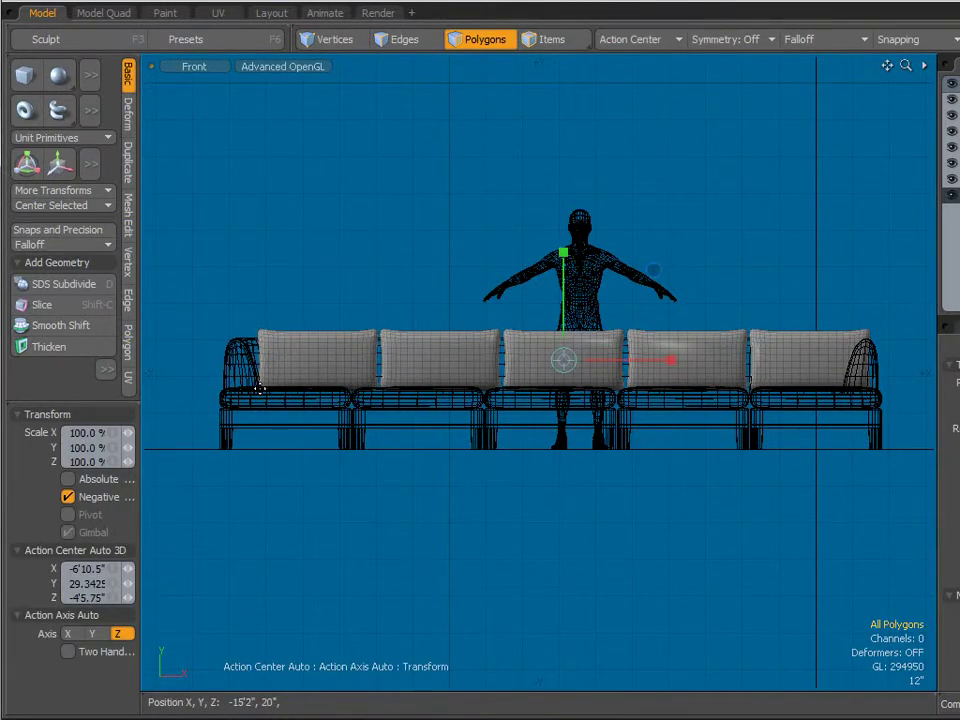
{"action": "left_click", "coordinate": [258, 388]}
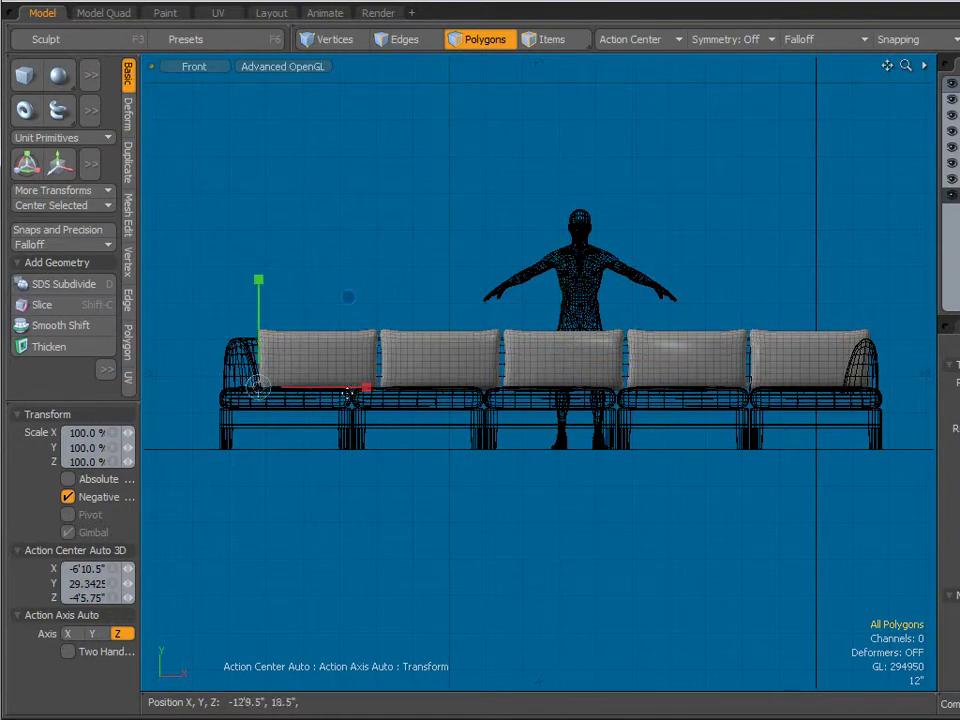
{"action": "left_click_drag", "start_coordinate": [366, 387], "coordinate": [361, 387]}
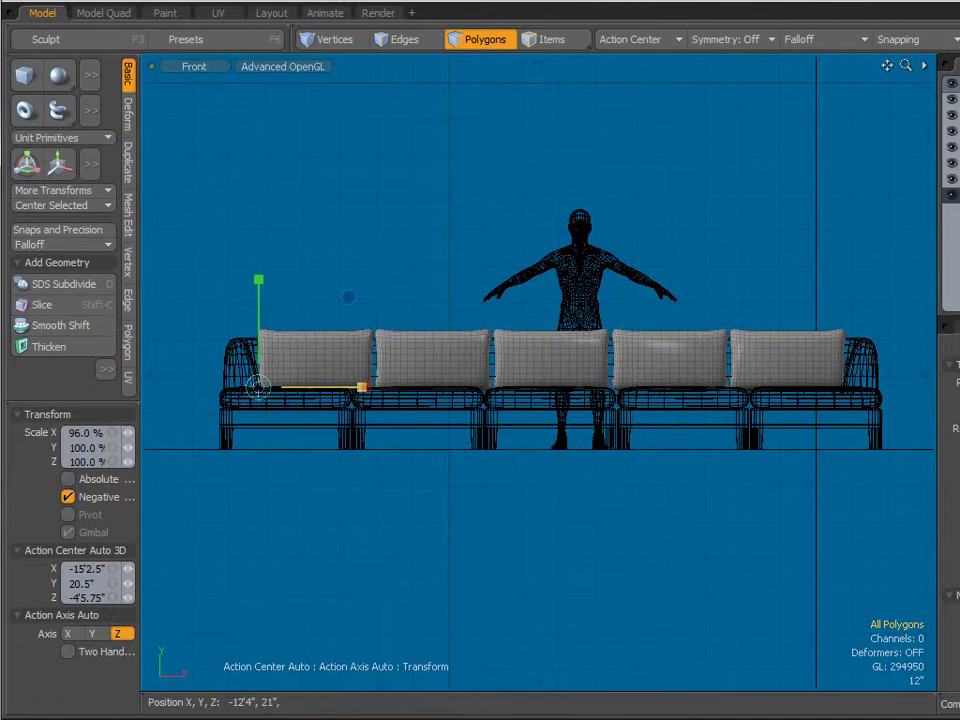
{"action": "key", "text": "space"}
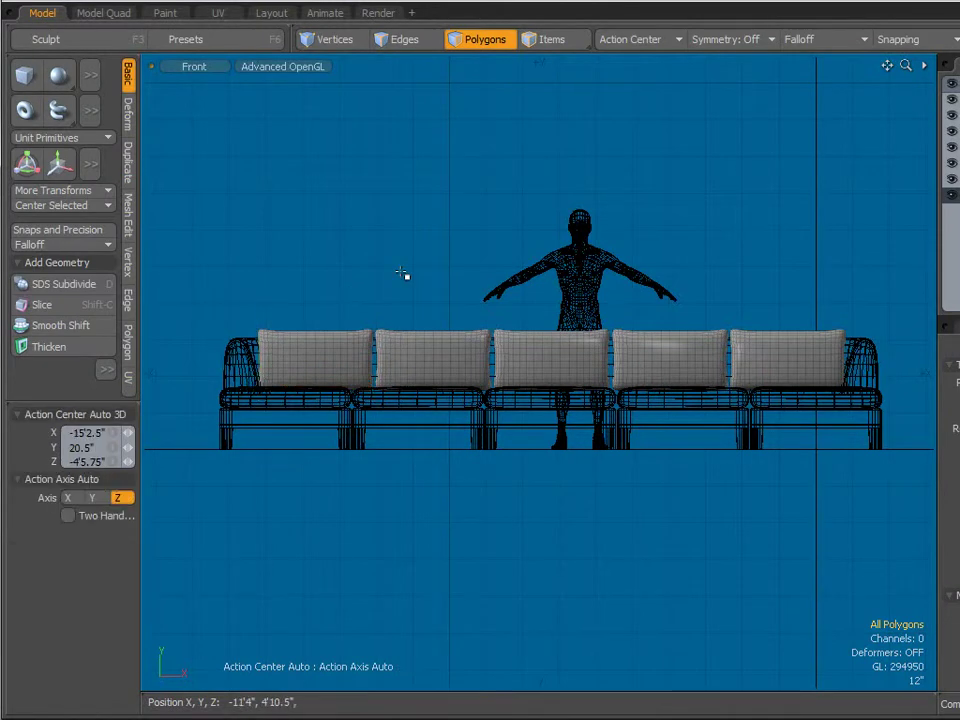
- Return to the Perspective view, duplicate the leftmost cushion in place, and rotate the copy 90° about Y
{"action": "key", "text": "ctrl+space"}
{"action": "left_click", "coordinate": [443, 248]}
{"action": "left_click_drag", "start_coordinate": [373, 326], "coordinate": [443, 425], "text": "alt"}
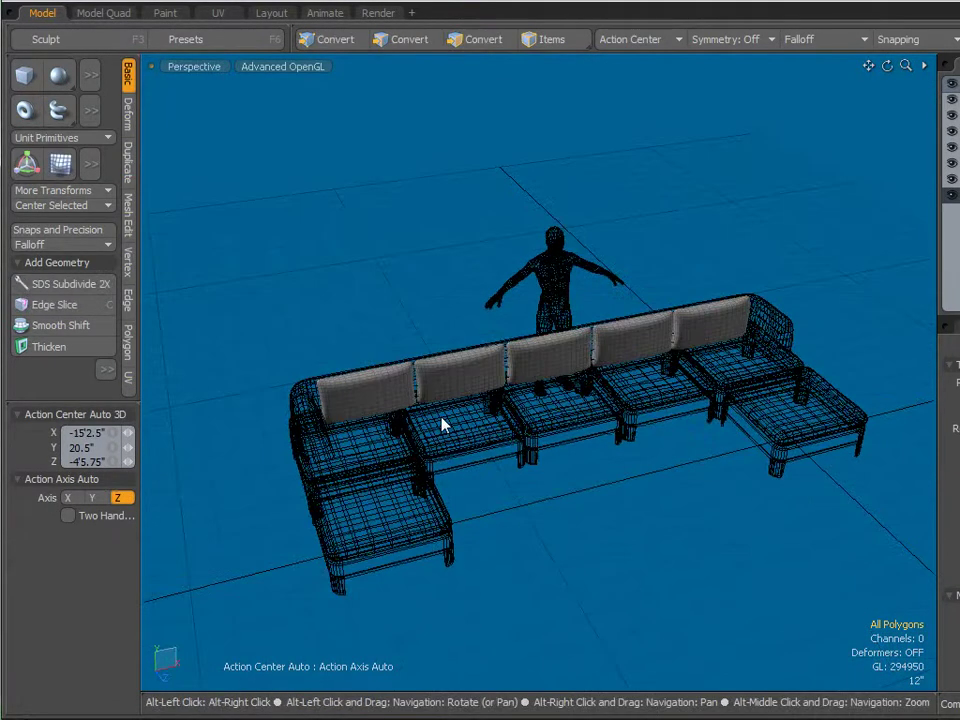
{"action": "scroll", "coordinate": [365, 415], "scroll_direction": "up", "scroll_amount": 5}
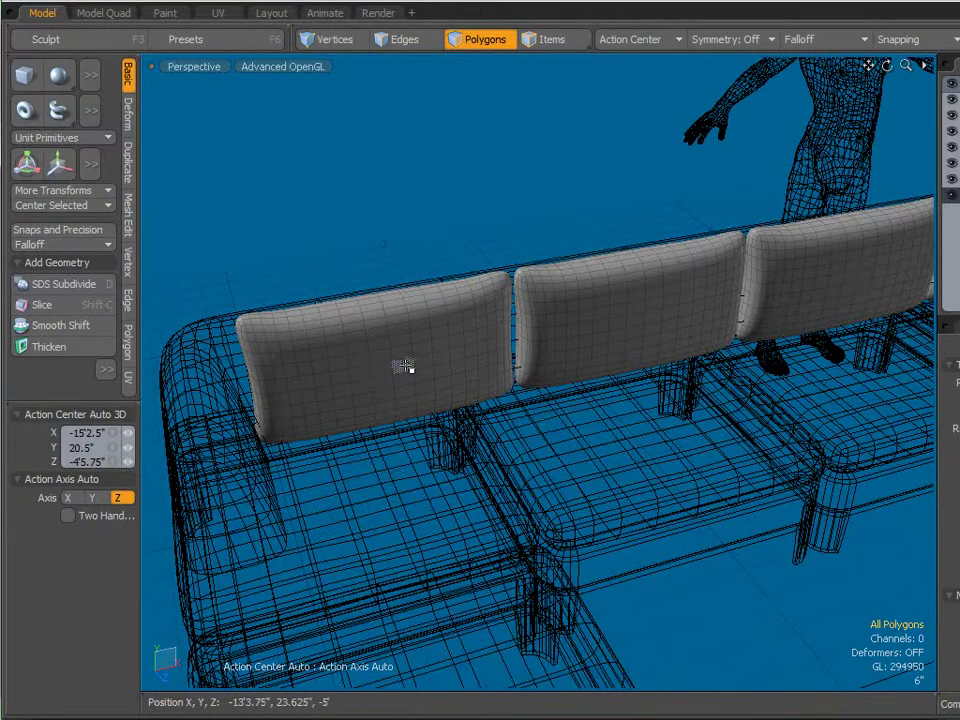
{"action": "double_click", "coordinate": [405, 366]}
{"action": "left_click_drag", "start_coordinate": [433, 407], "coordinate": [500, 398], "text": "alt"}
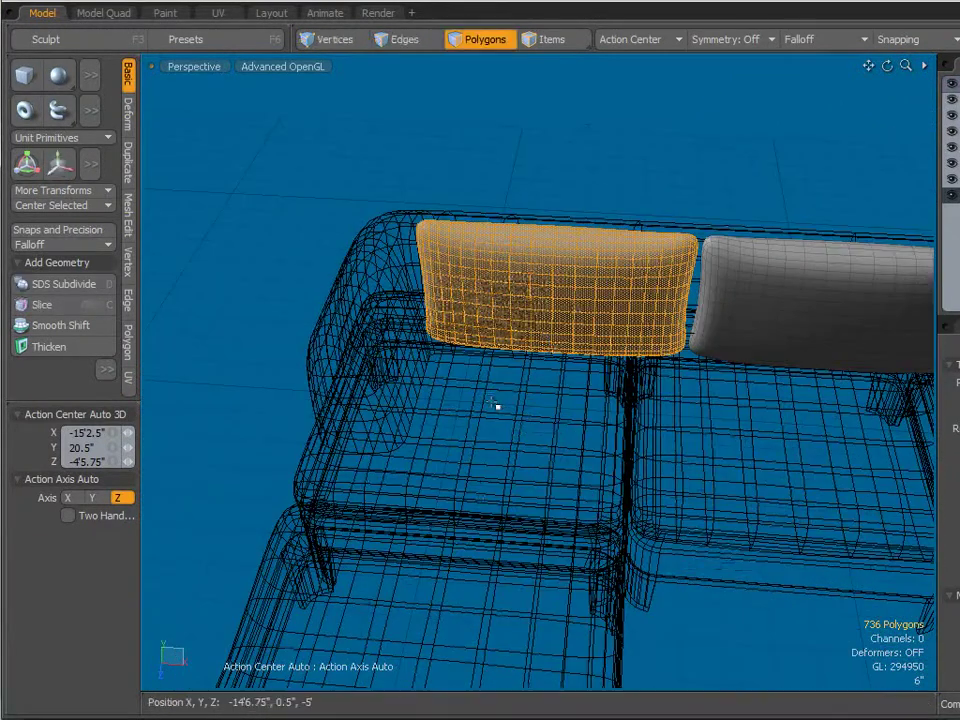
{"action": "key", "text": "e"}
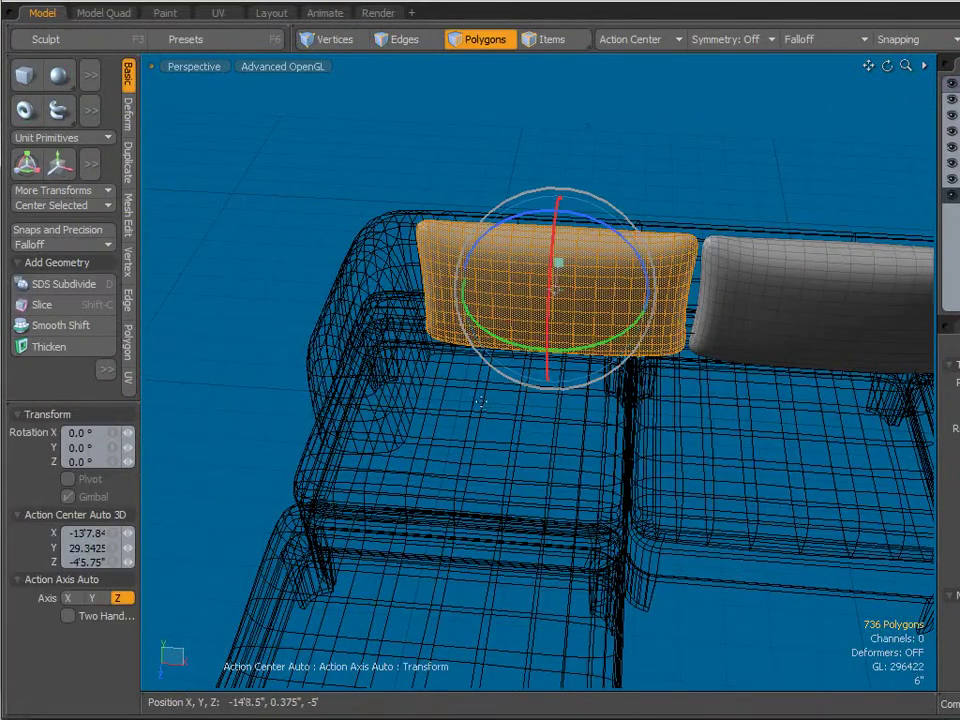
{"action": "left_click_drag", "start_coordinate": [550, 352], "coordinate": [695, 332]}
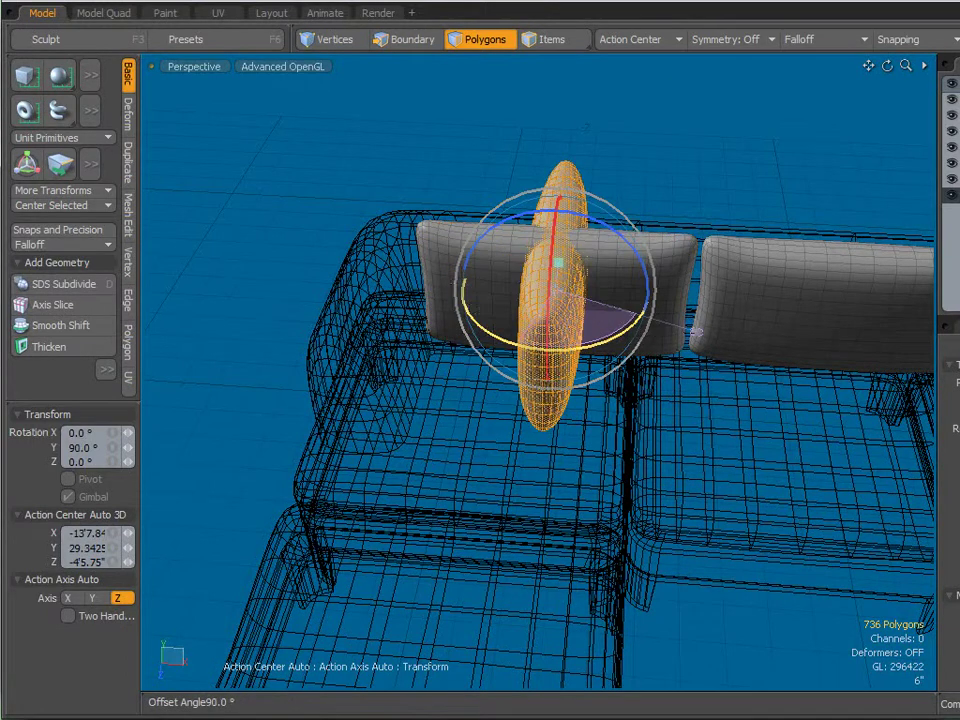
- Move the rotated cushion across and forward to the inner side of the leftmost seat's armrest
{"action": "key", "text": "w"}
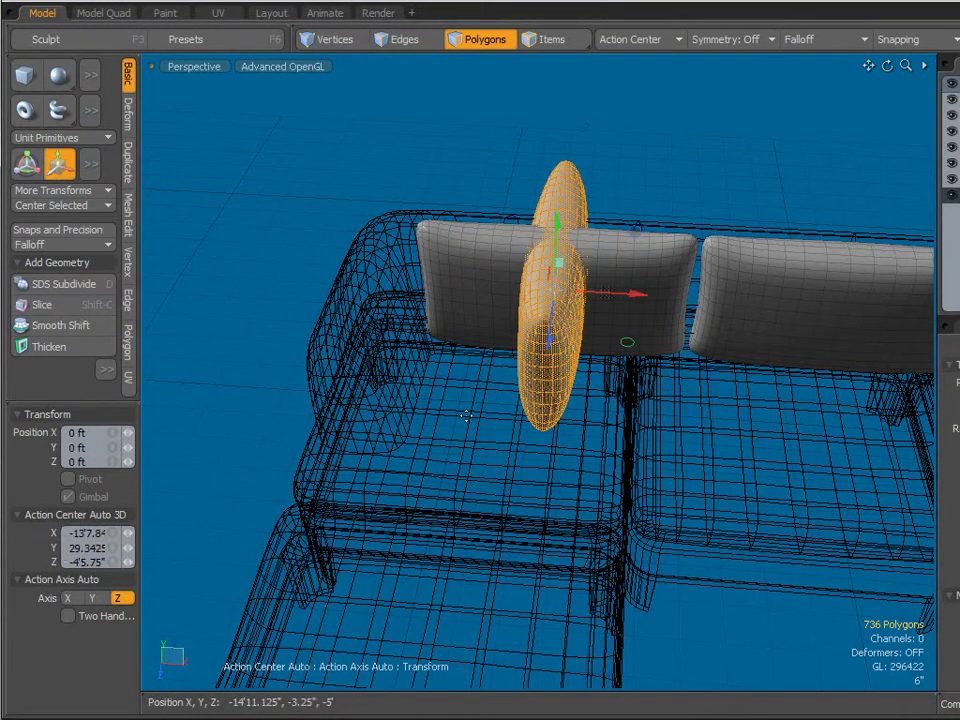
{"action": "left_click_drag", "start_coordinate": [454, 429], "coordinate": [572, 378], "text": "alt"}
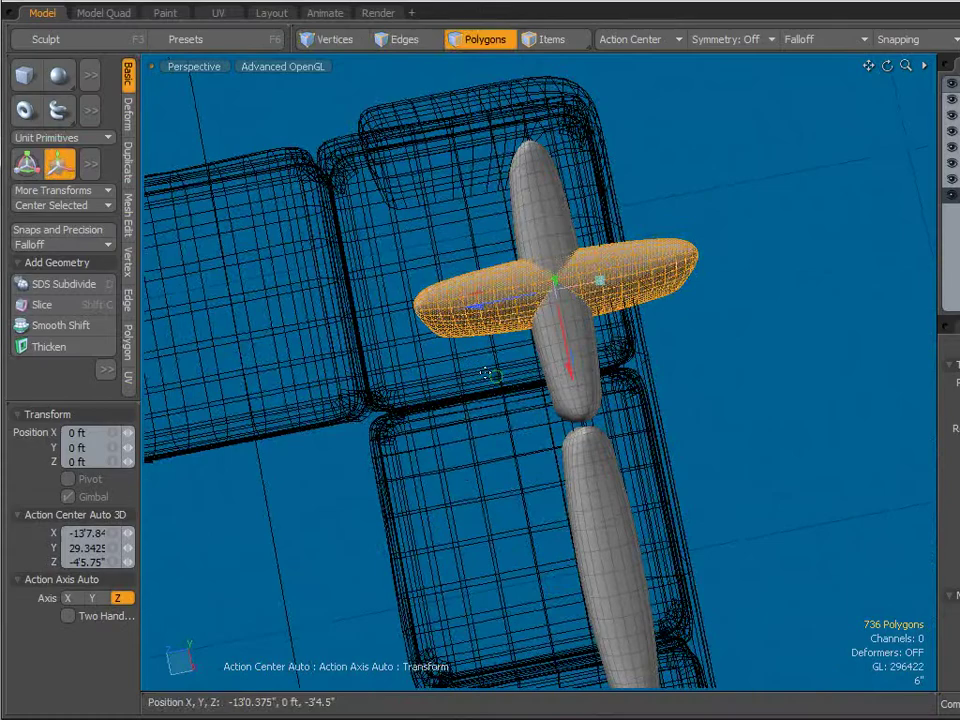
{"action": "left_click_drag", "start_coordinate": [492, 383], "coordinate": [304, 128]}
- In the Right view, scale the side cushion to 53% along Z from its lower rear corner
{"action": "key", "text": "r"}
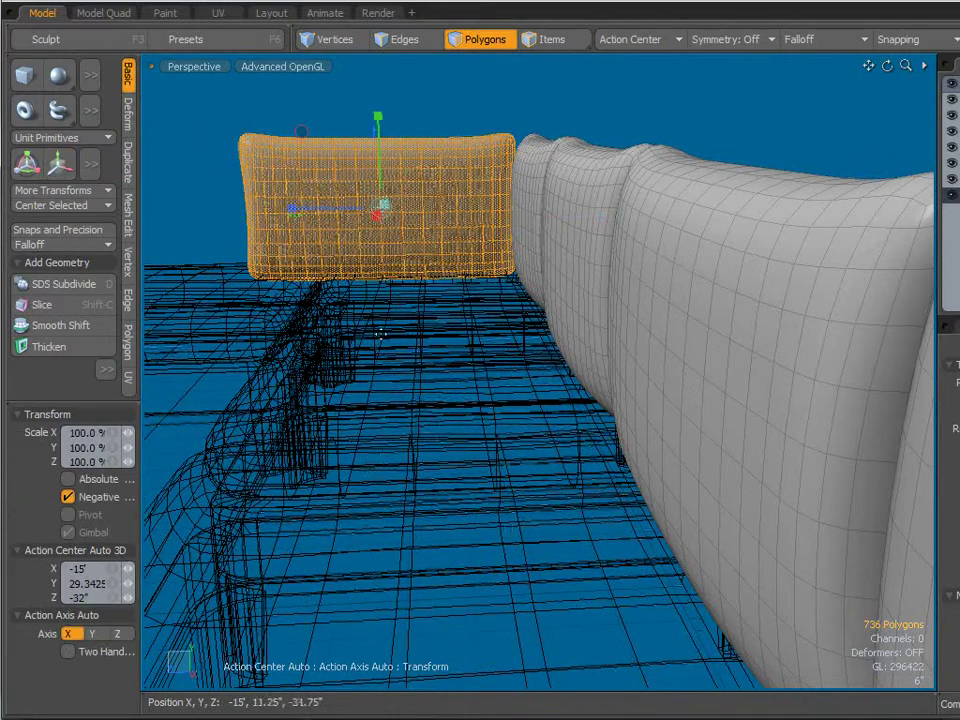
{"action": "key", "text": "ctrl+space"}
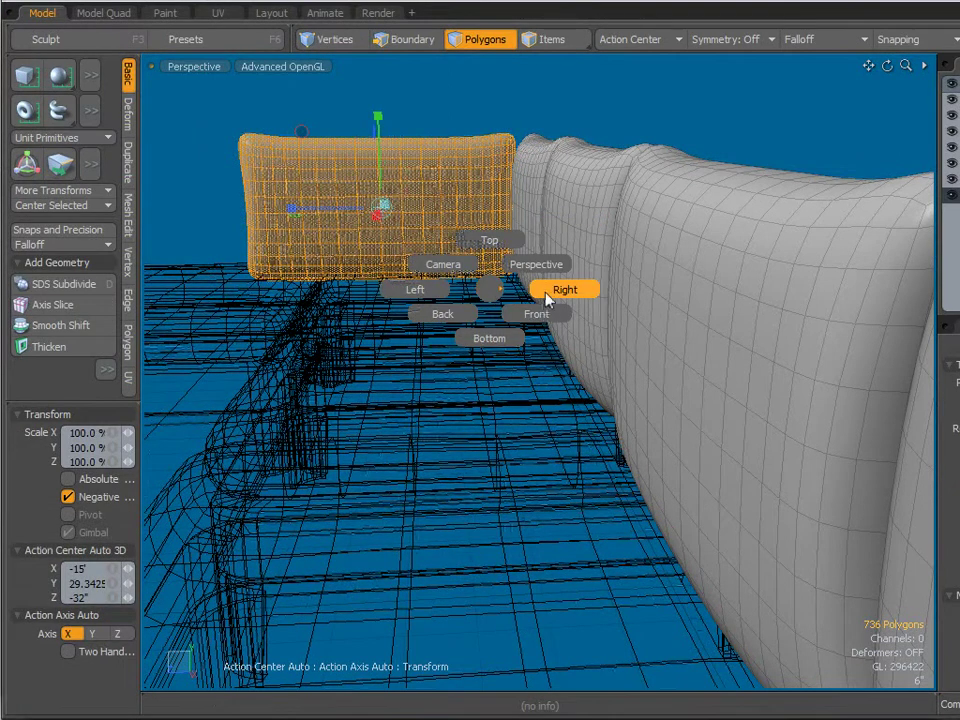
{"action": "left_click", "coordinate": [548, 293]}
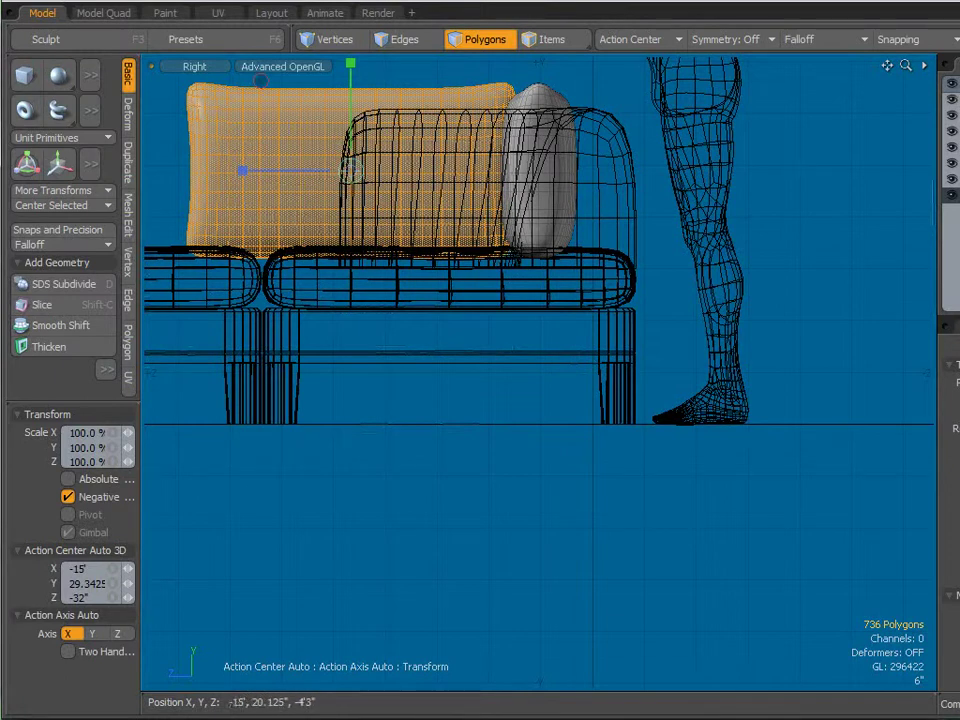
{"action": "left_click", "coordinate": [512, 250]}
{"action": "mouse_move", "coordinate": [406, 250]}
{"action": "left_mouse_down"}
{"action": "mouse_move", "coordinate": [469, 250]}
{"action": "mouse_move", "coordinate": [362, 257]}
{"action": "mouse_move", "coordinate": [414, 250]}
{"action": "left_mouse_up"}
- Return to the Perspective view, duplicate the shortened side cushion in place, and move the copy along X to the opposite armrest
{"action": "key", "text": "ctrl+space"}
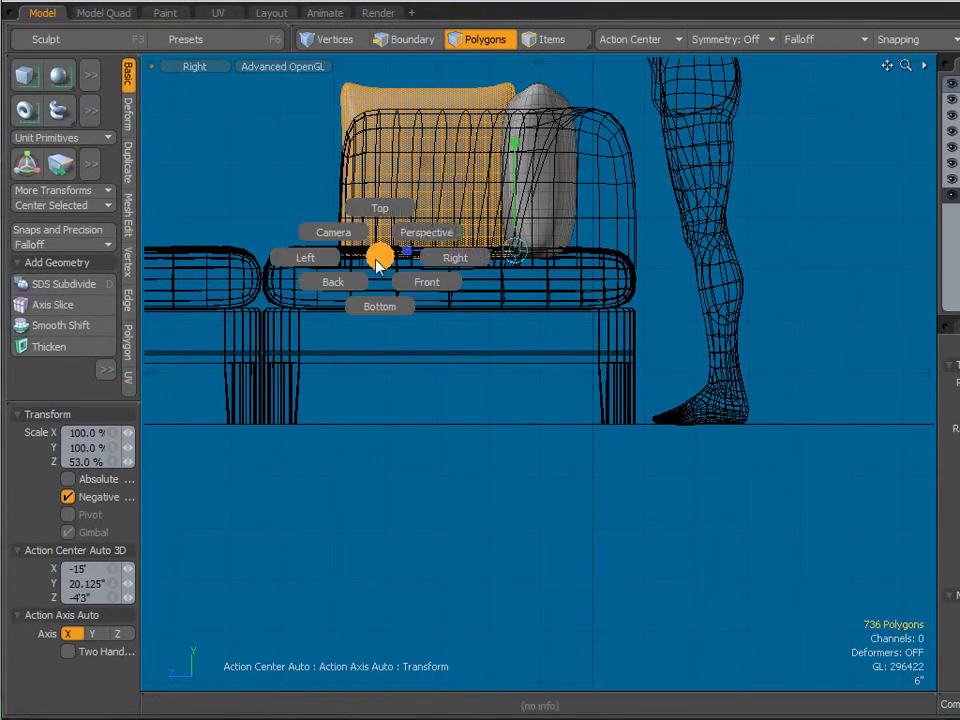
{"action": "left_click", "coordinate": [424, 231]}
{"action": "left_click_drag", "start_coordinate": [371, 283], "coordinate": [525, 311], "text": "alt"}
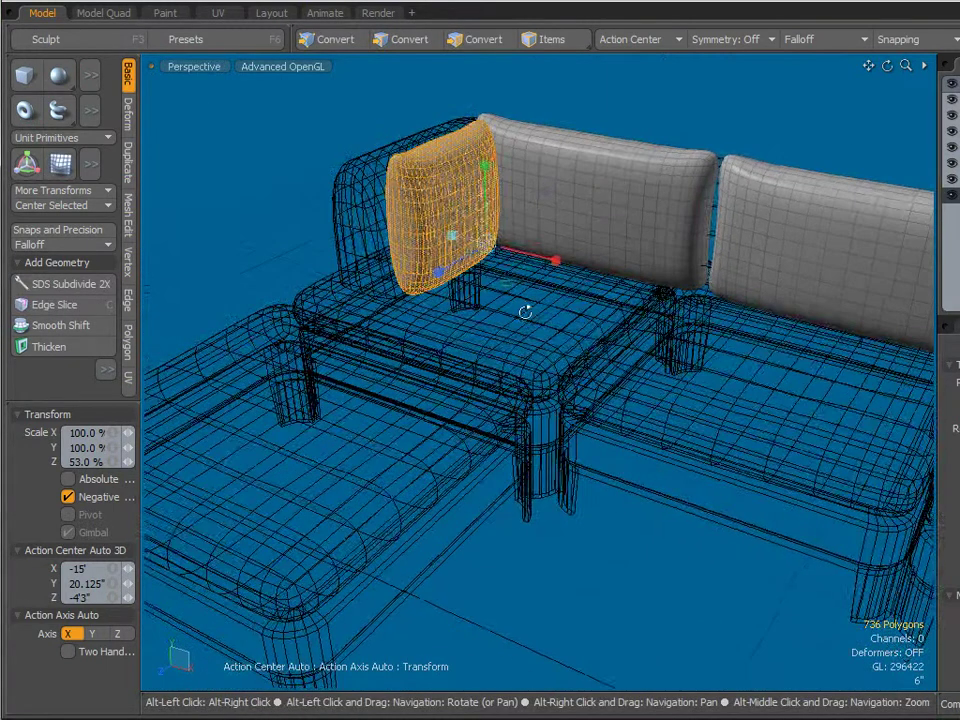
{"action": "key", "text": "space"}
{"action": "left_click", "coordinate": [431, 314]}
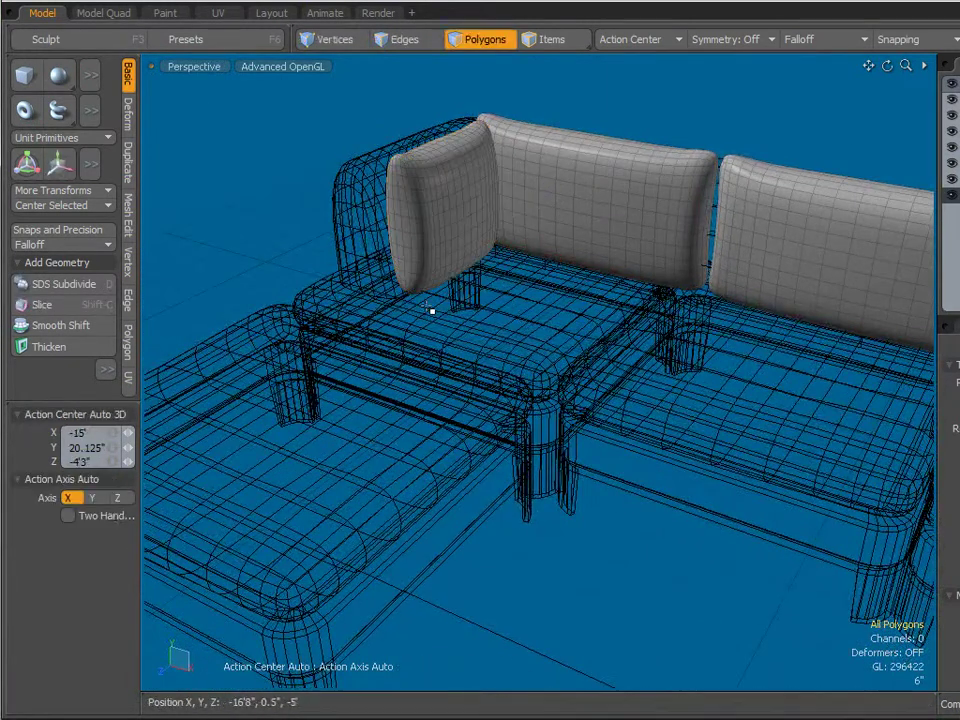
{"action": "double_click", "coordinate": [448, 248]}
{"action": "key", "text": "w"}
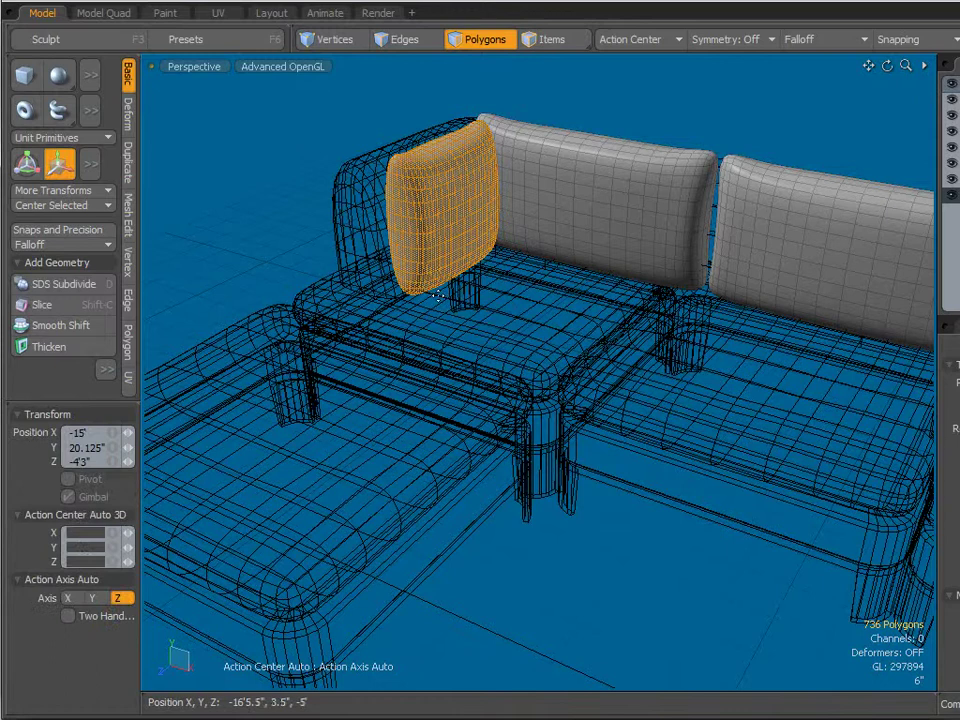
{"action": "left_click_drag", "start_coordinate": [508, 228], "coordinate": [621, 386]}
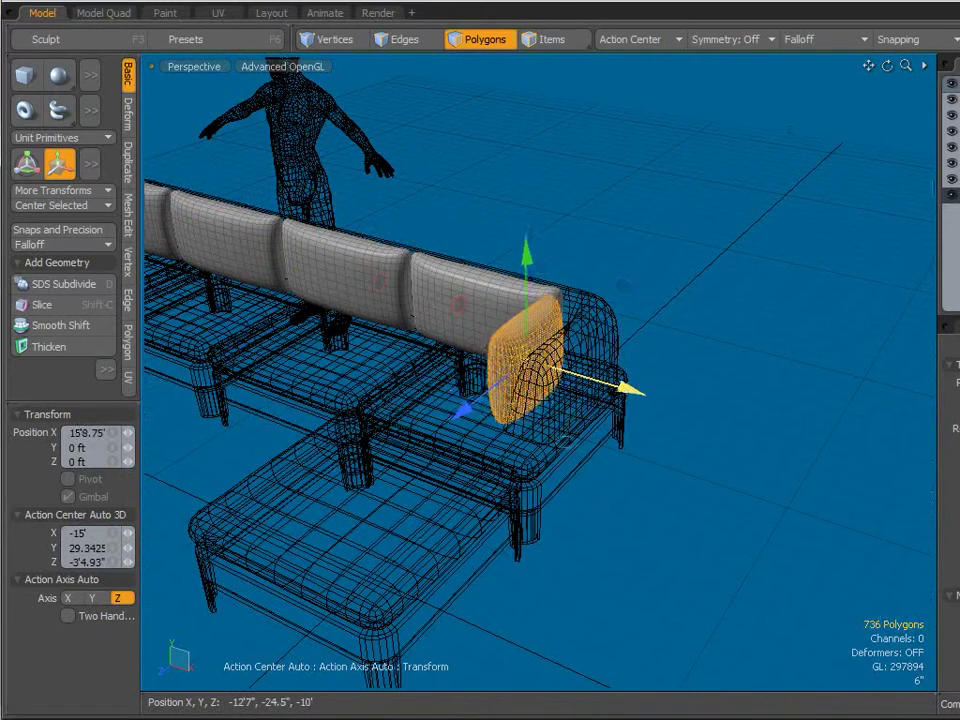
- Fine-tune the copied side cushion's X offset to 15 ft 6 in, beside the inner face of the armrest
{"action": "left_click_drag", "start_coordinate": [538, 457], "coordinate": [638, 388], "text": "alt"}
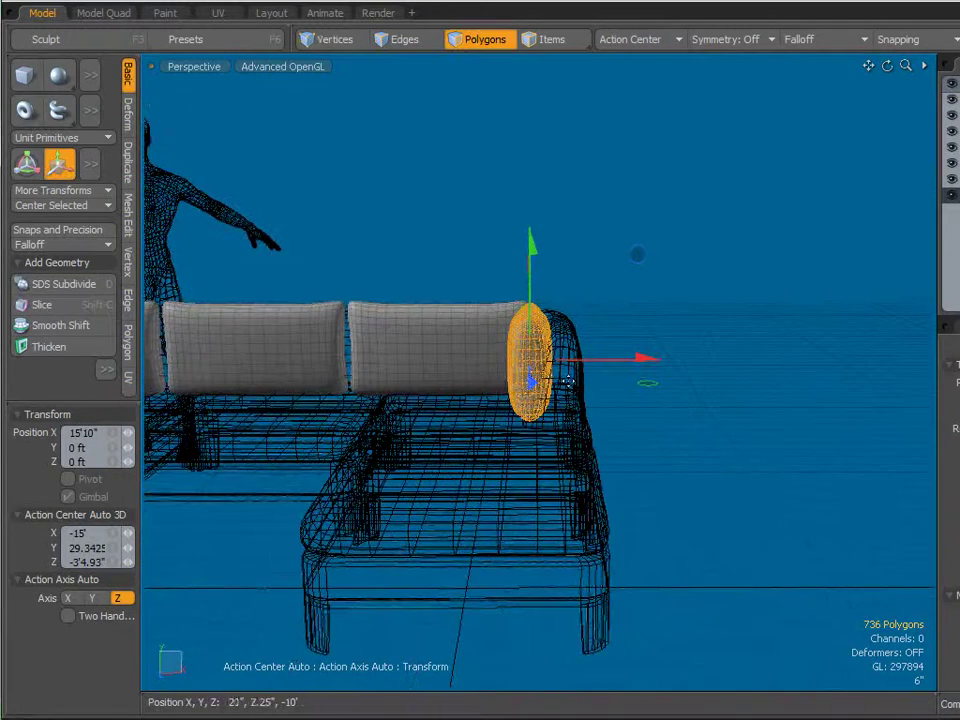
{"action": "scroll", "coordinate": [568, 378], "scroll_direction": "up", "scroll_amount": 3}
{"action": "left_click_drag", "start_coordinate": [563, 404], "coordinate": [561, 388], "text": "alt"}
{"action": "key", "text": "w"}
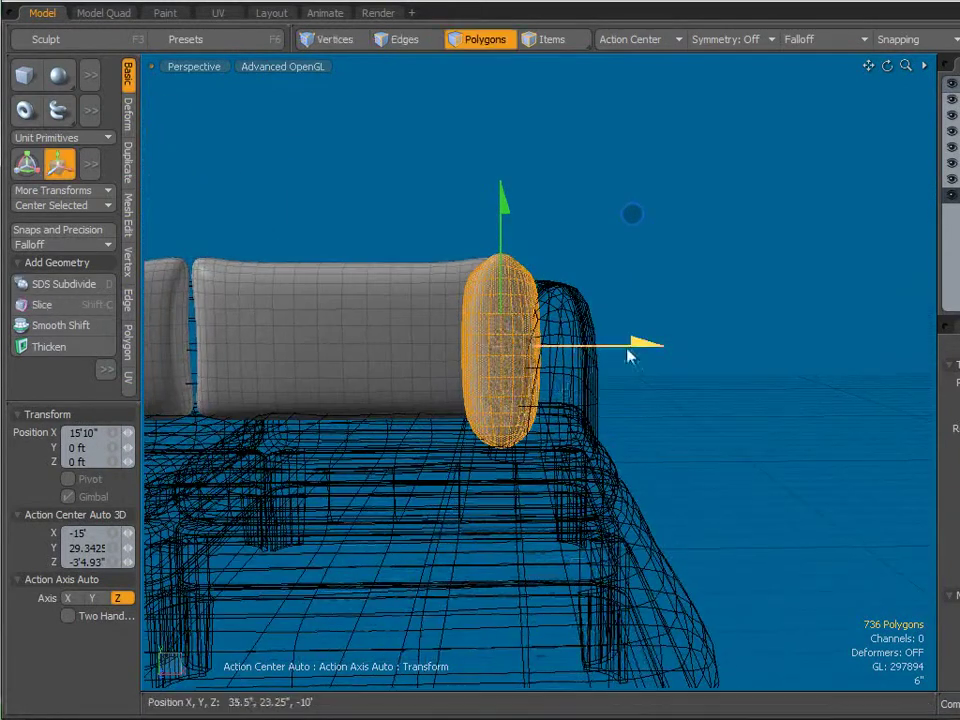
{"action": "left_click_drag", "start_coordinate": [630, 354], "coordinate": [571, 412]}
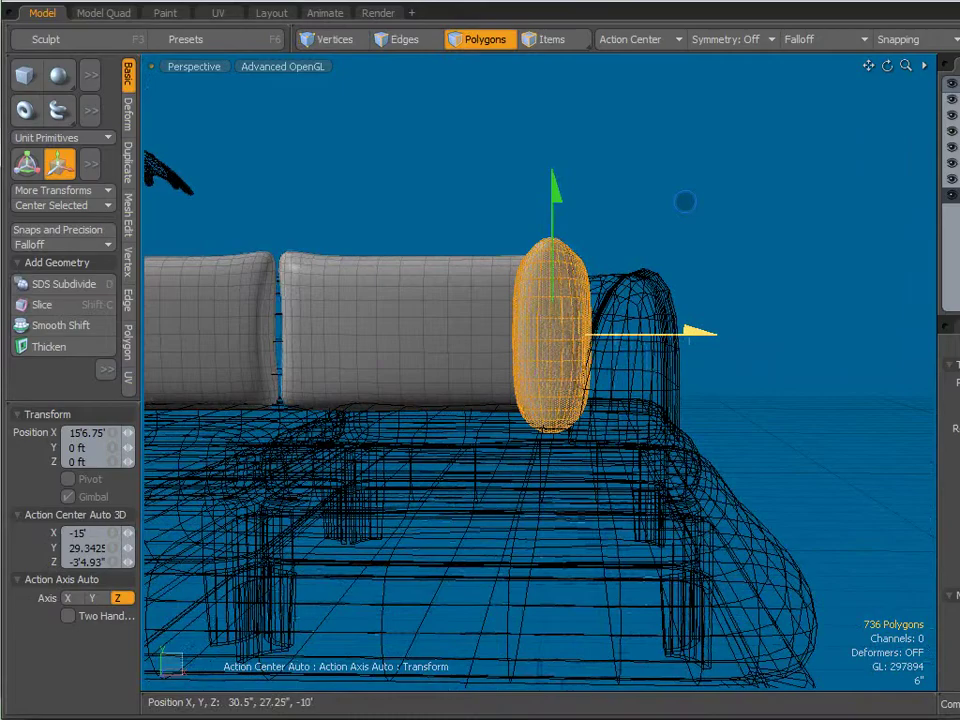
{"action": "left_click_drag", "start_coordinate": [685, 202], "coordinate": [388, 444]}
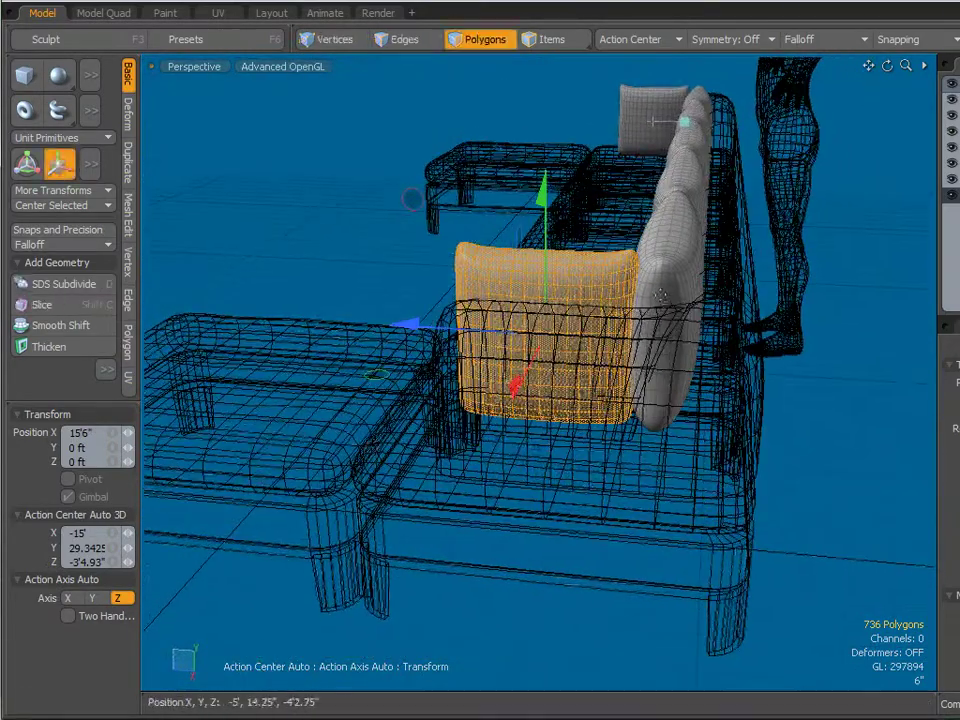
- Select all five back cushions and move them 3 in forward along Z, away from the backrest
{"action": "key", "text": "q"}
{"action": "left_click_drag", "start_coordinate": [707, 96], "coordinate": [697, 162]}
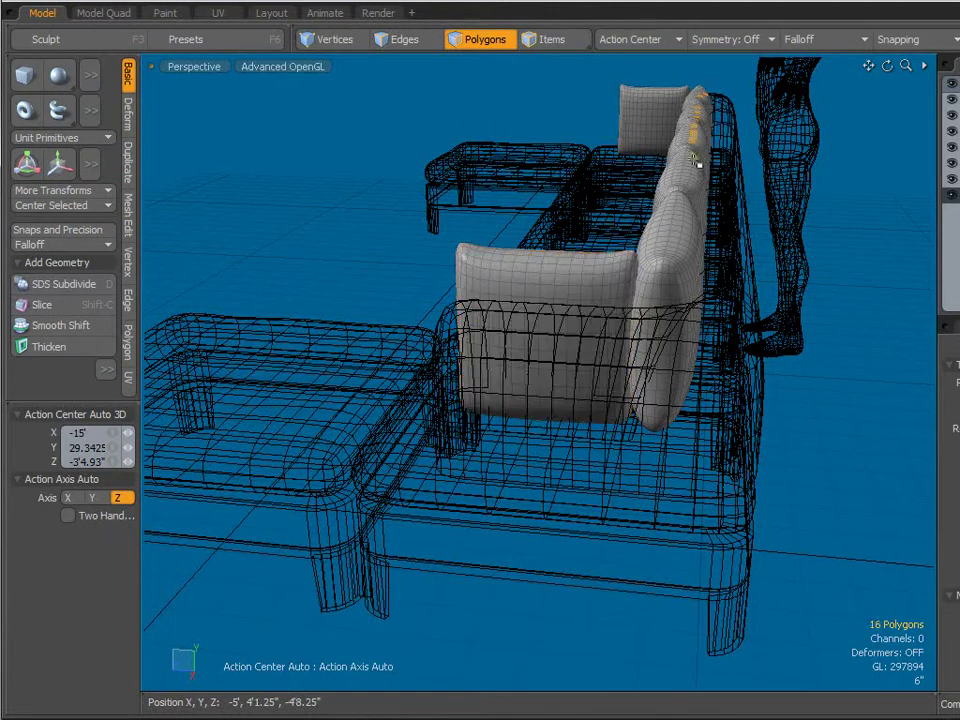
{"action": "double_click", "coordinate": [680, 261]}
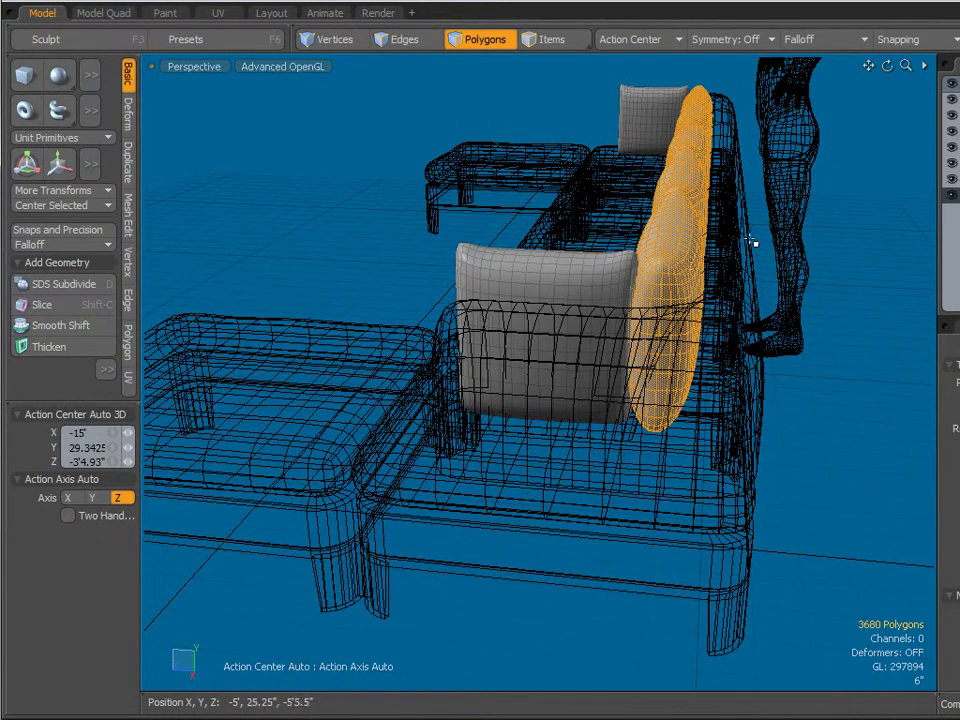
{"action": "left_click_drag", "start_coordinate": [750, 240], "coordinate": [687, 360], "text": "alt"}
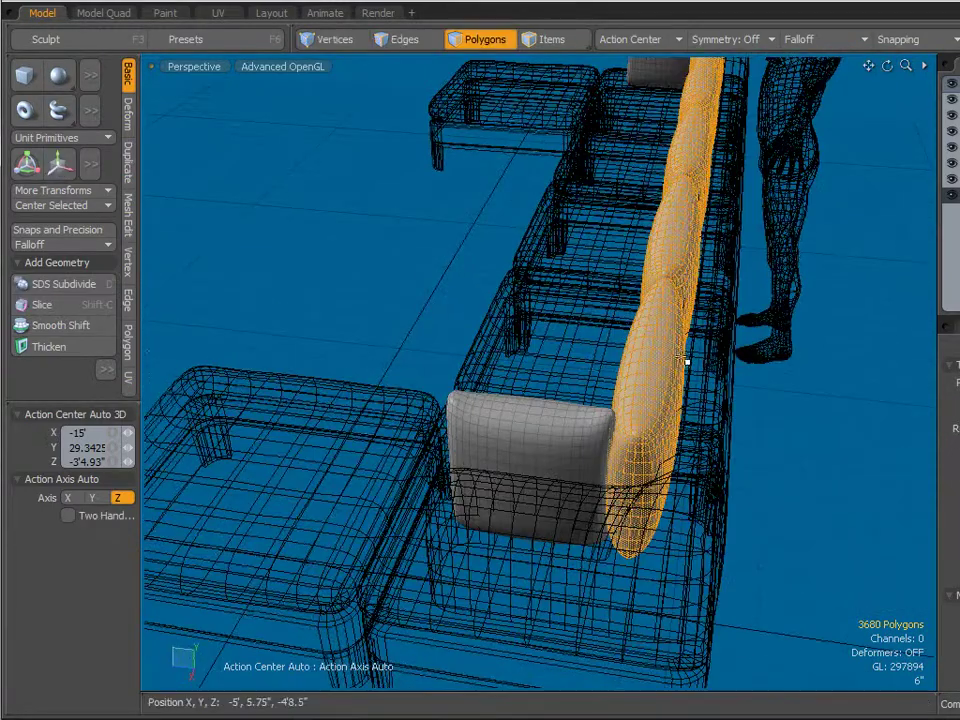
{"action": "key", "text": "w"}
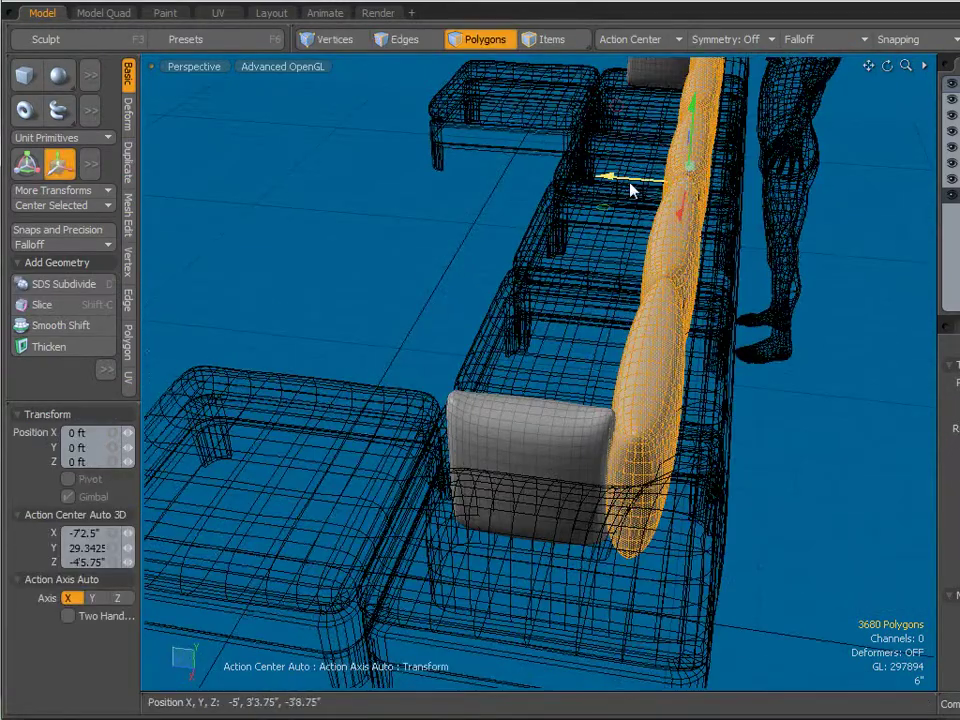
{"action": "left_click_drag", "start_coordinate": [634, 189], "coordinate": [610, 182]}
- Display inactive meshes as Same as Active Item and adjust the five back cushions' Z offset to 3.75 in
{"action": "key", "text": "o"}
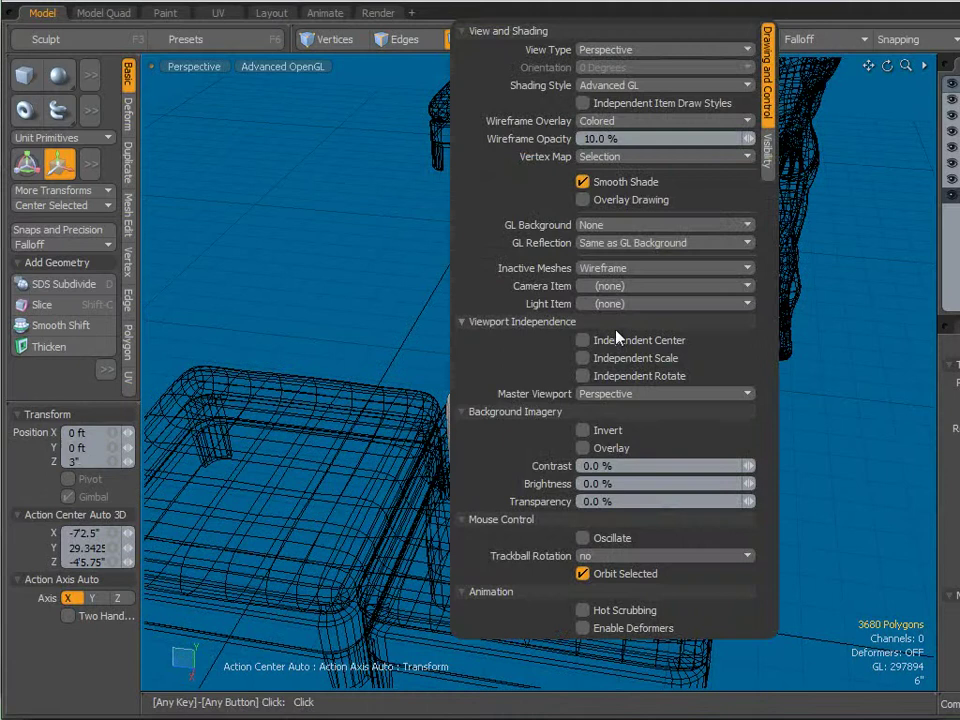
{"action": "left_click", "coordinate": [609, 270]}
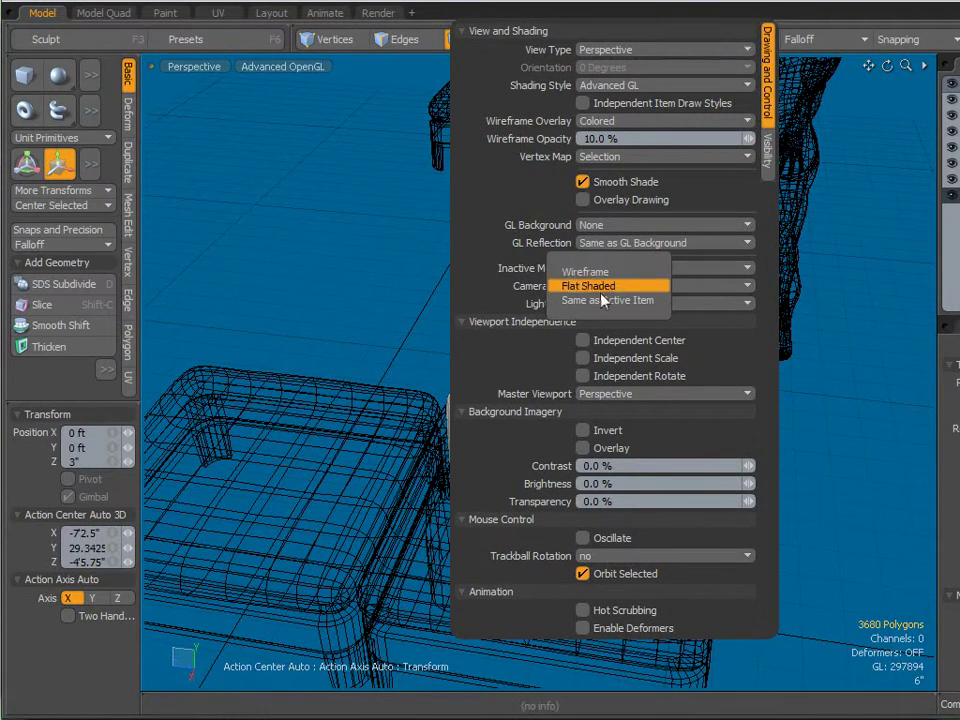
{"action": "left_click", "coordinate": [578, 302]}
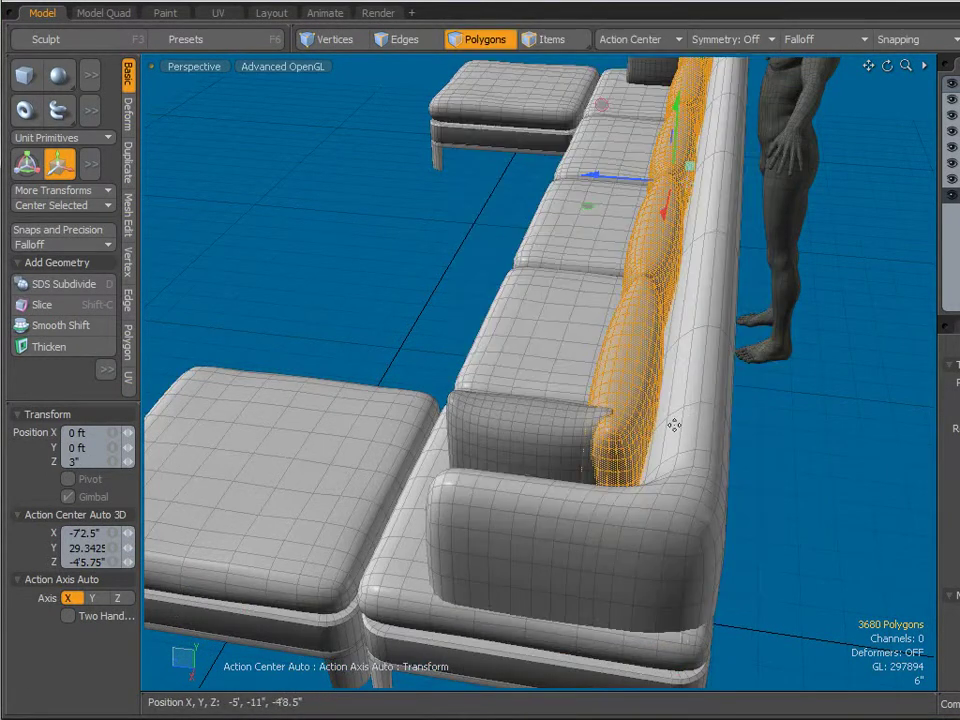
{"action": "left_click_drag", "start_coordinate": [674, 425], "coordinate": [630, 277], "text": "alt"}
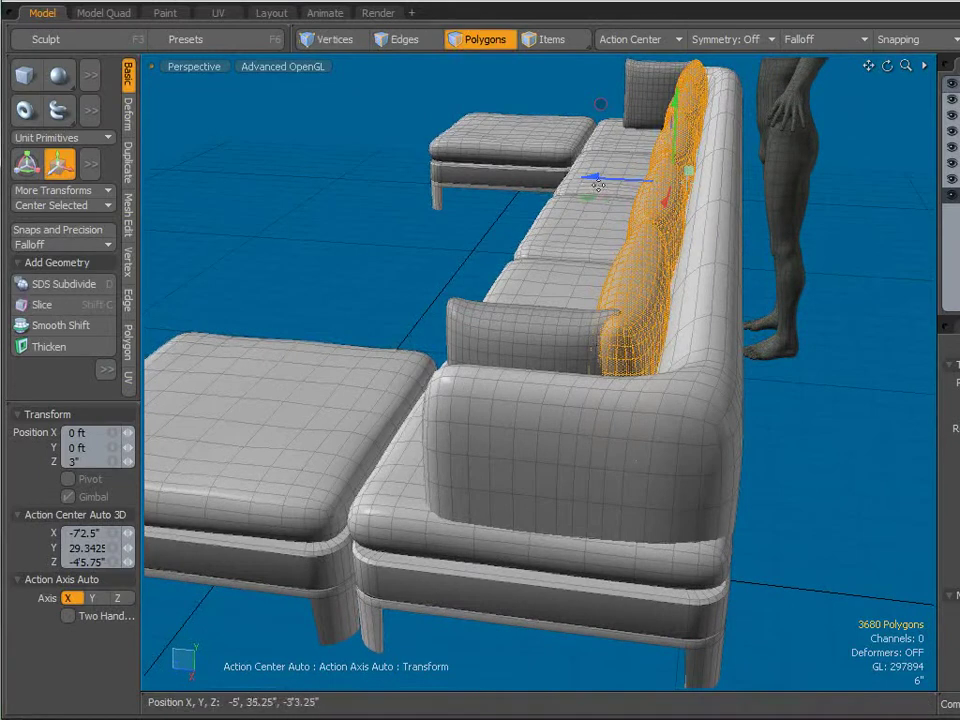
{"action": "left_click_drag", "start_coordinate": [598, 186], "coordinate": [583, 179]}
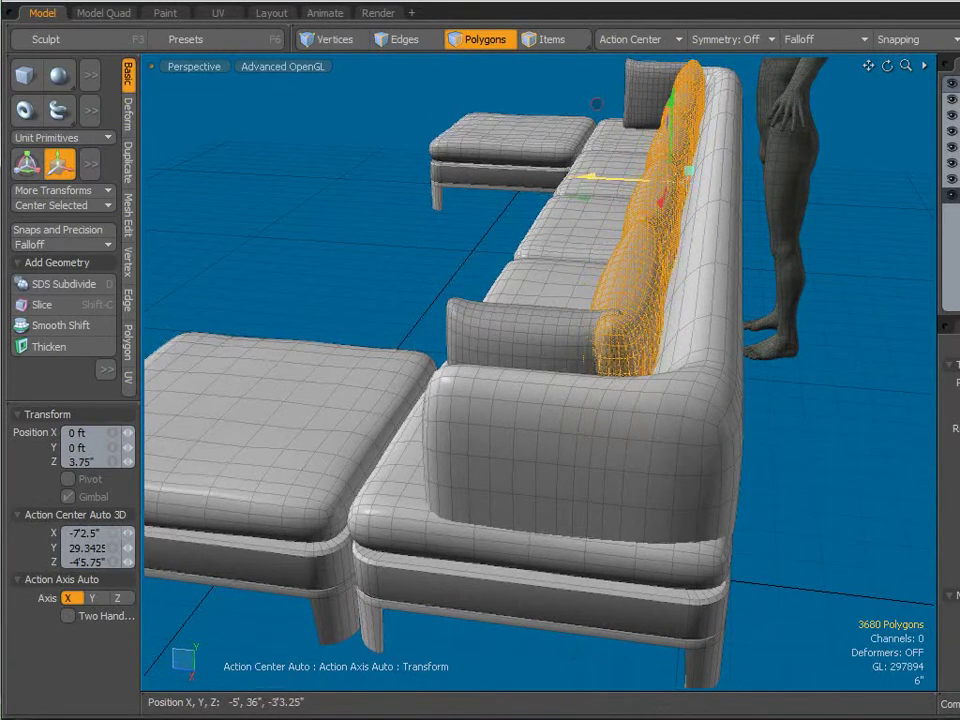
- Switch to the Right view framed on the sofa's end and display inactive meshes as Wireframe
{"action": "key", "text": "ctrl+space"}
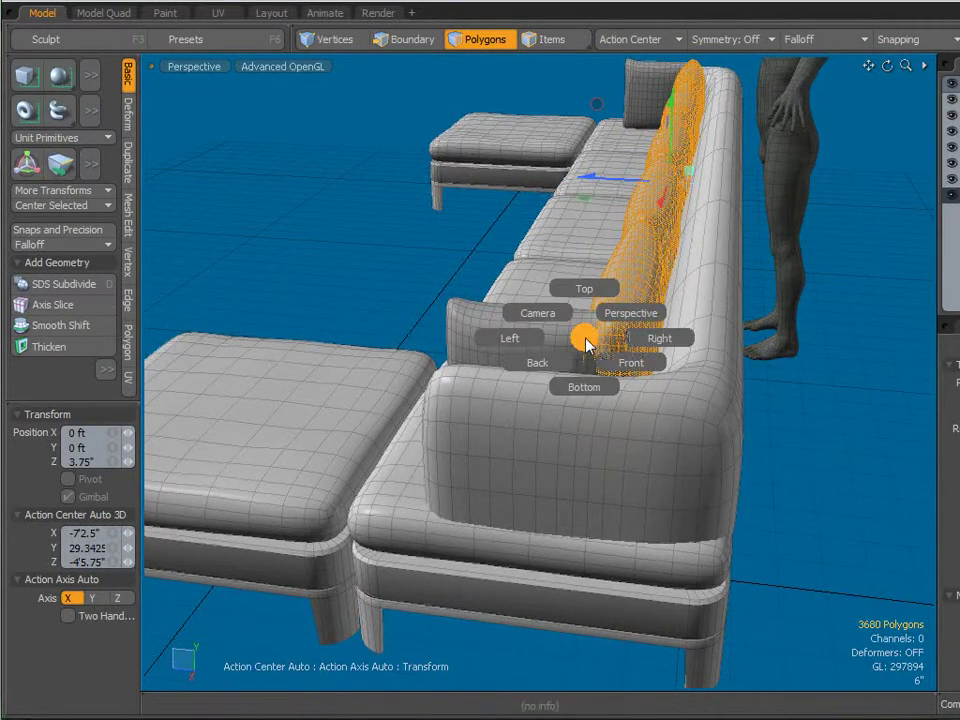
{"action": "left_click", "coordinate": [661, 340]}
{"action": "left_click_drag", "start_coordinate": [677, 279], "coordinate": [602, 369], "text": "alt"}
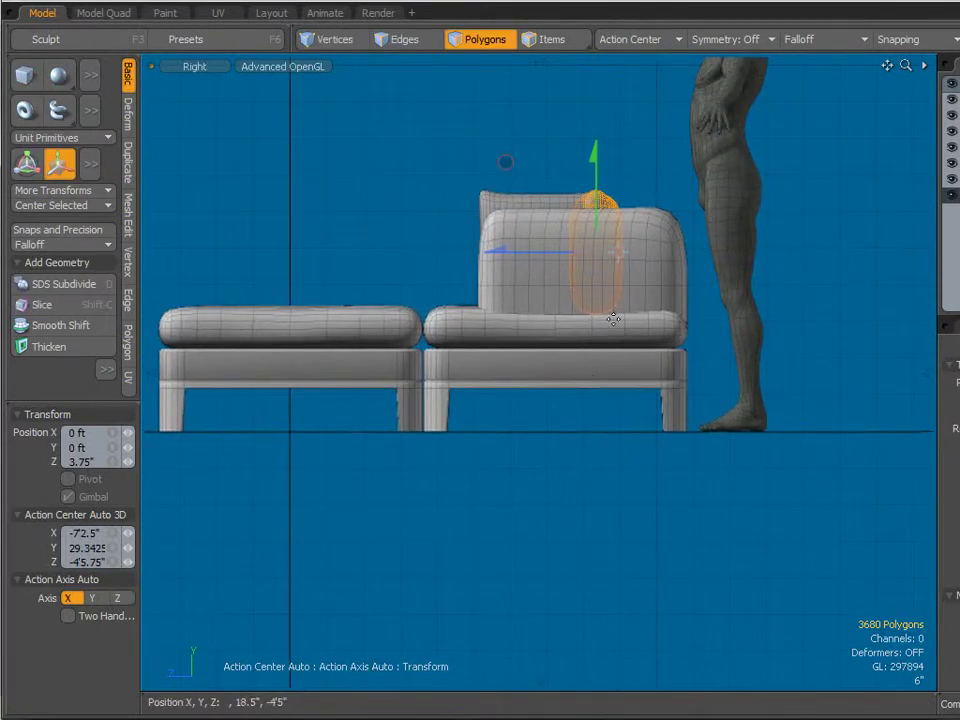
{"action": "scroll", "coordinate": [613, 319], "scroll_direction": "up", "scroll_amount": 2}
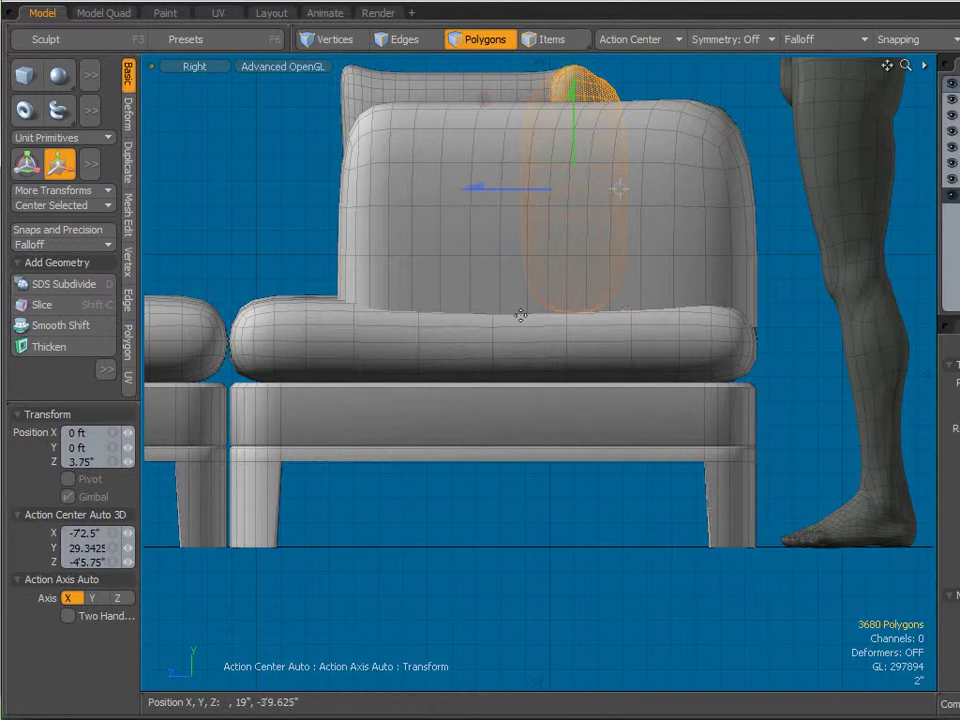
{"action": "key", "text": "o"}
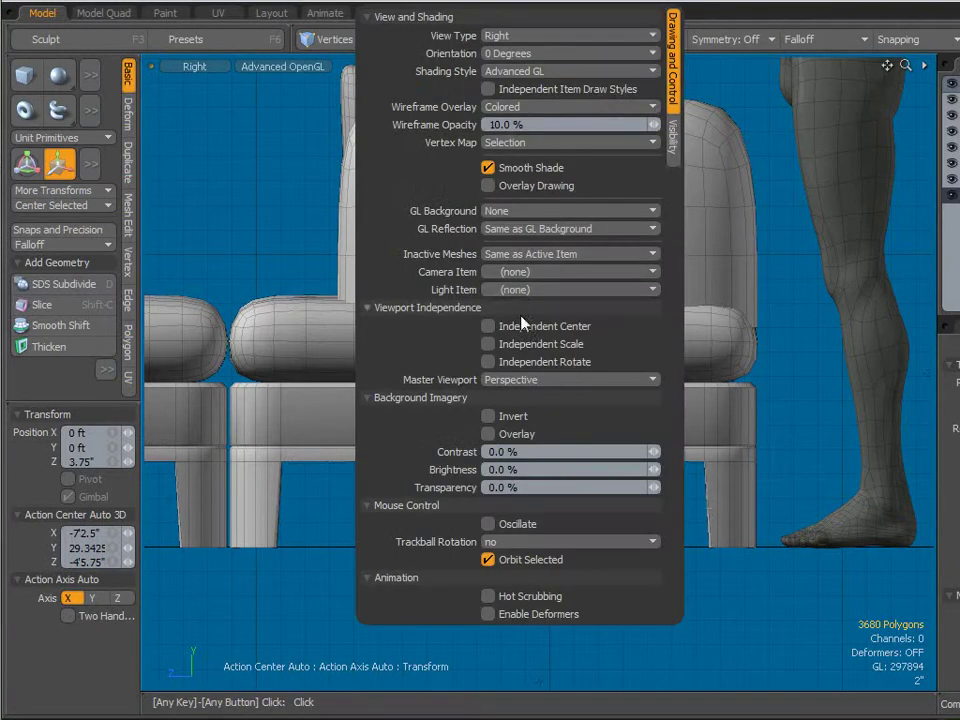
{"action": "left_click", "coordinate": [533, 256]}
{"action": "left_click", "coordinate": [506, 228]}
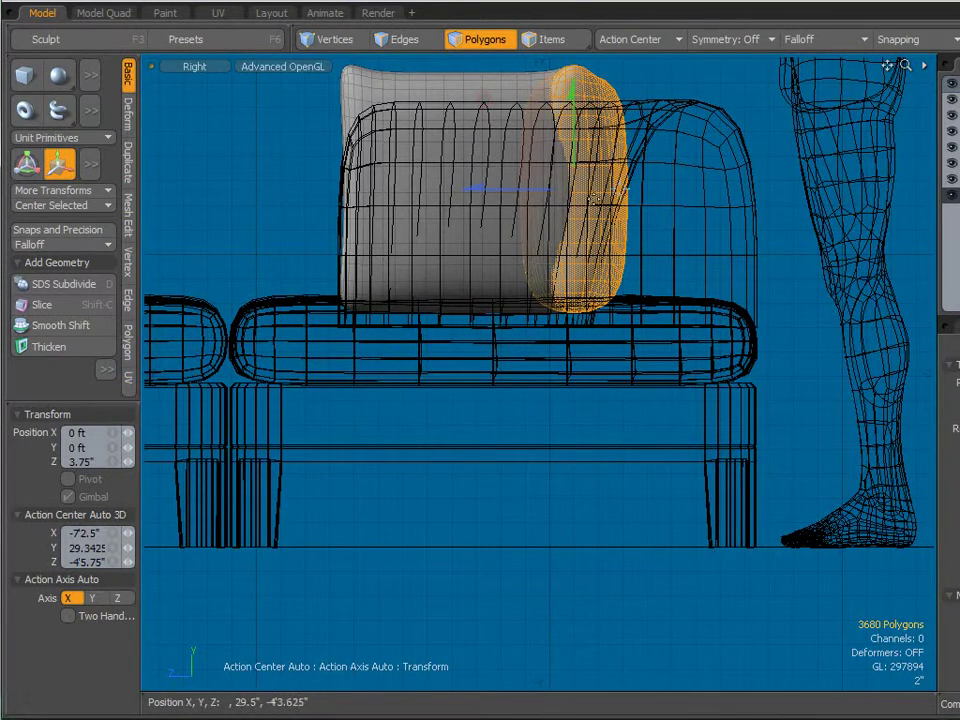
- Apply a Linear falloff to the move transform of the five selected back cushions
{"action": "key", "text": "e"}
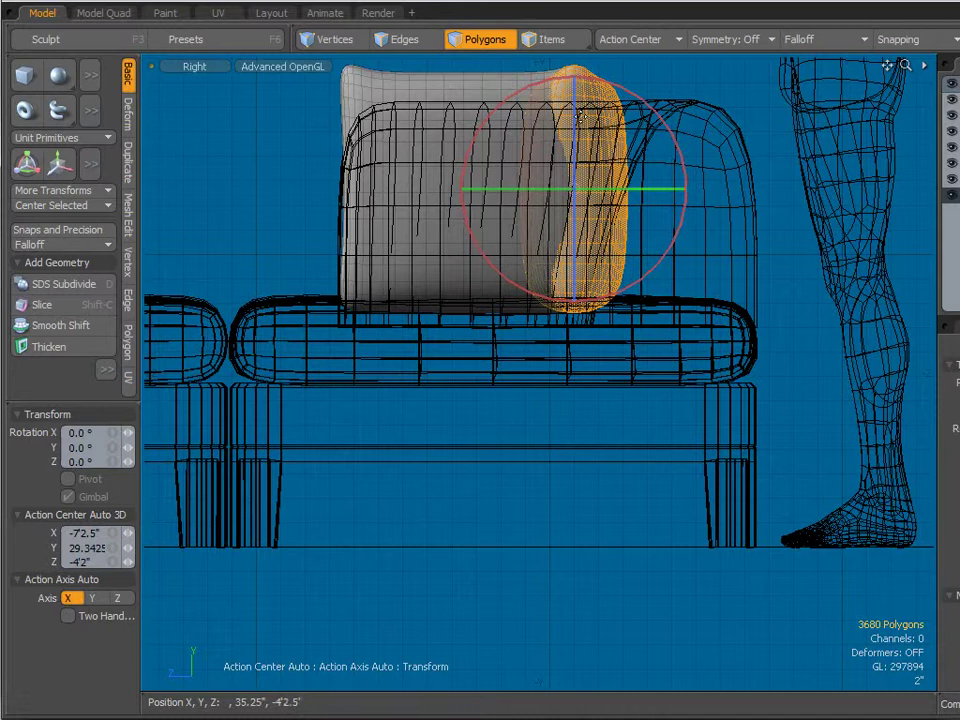
{"action": "key", "text": "w"}
{"action": "left_click", "coordinate": [786, 38]}
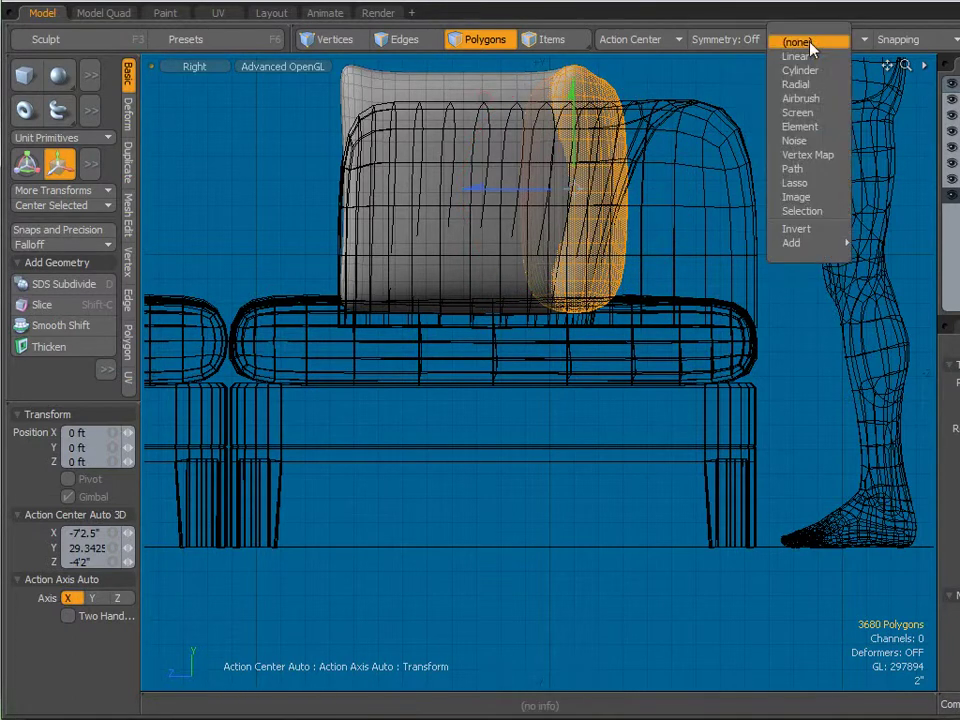
{"action": "left_click", "coordinate": [789, 53]}
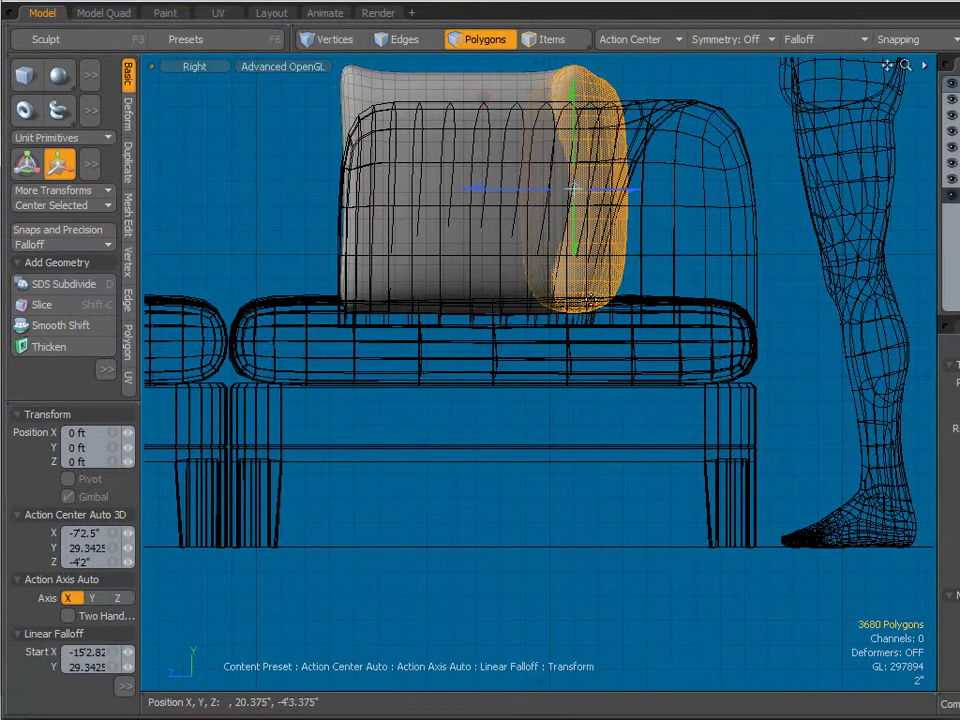
{"action": "left_click_drag", "start_coordinate": [587, 306], "coordinate": [588, 210]}
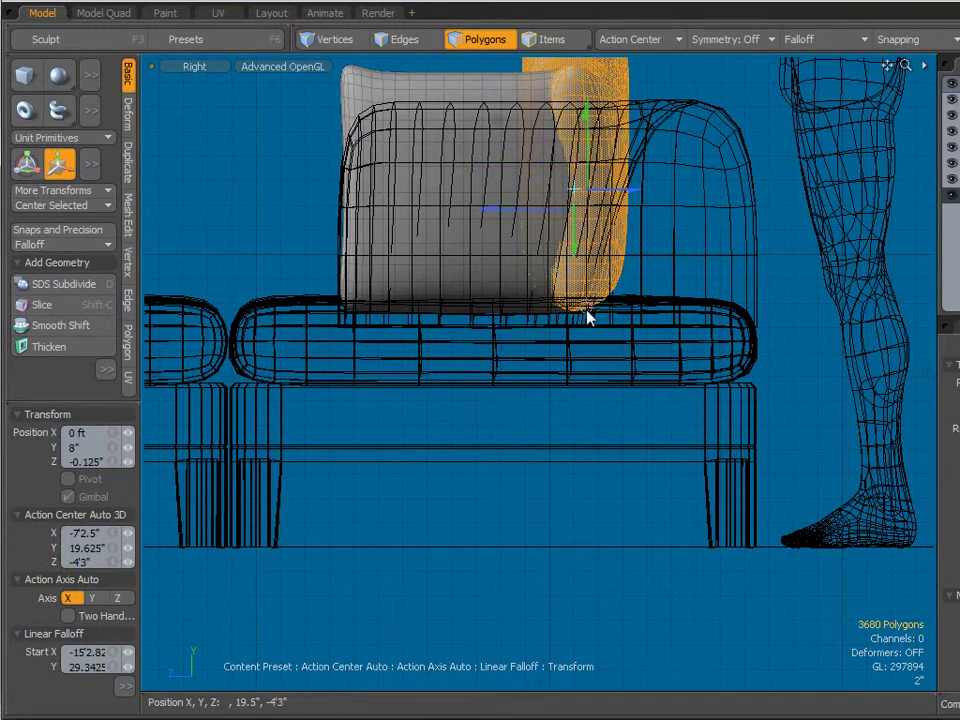
{"action": "key", "text": "ctrl+z"}
{"action": "key", "text": "ctrl+z"}
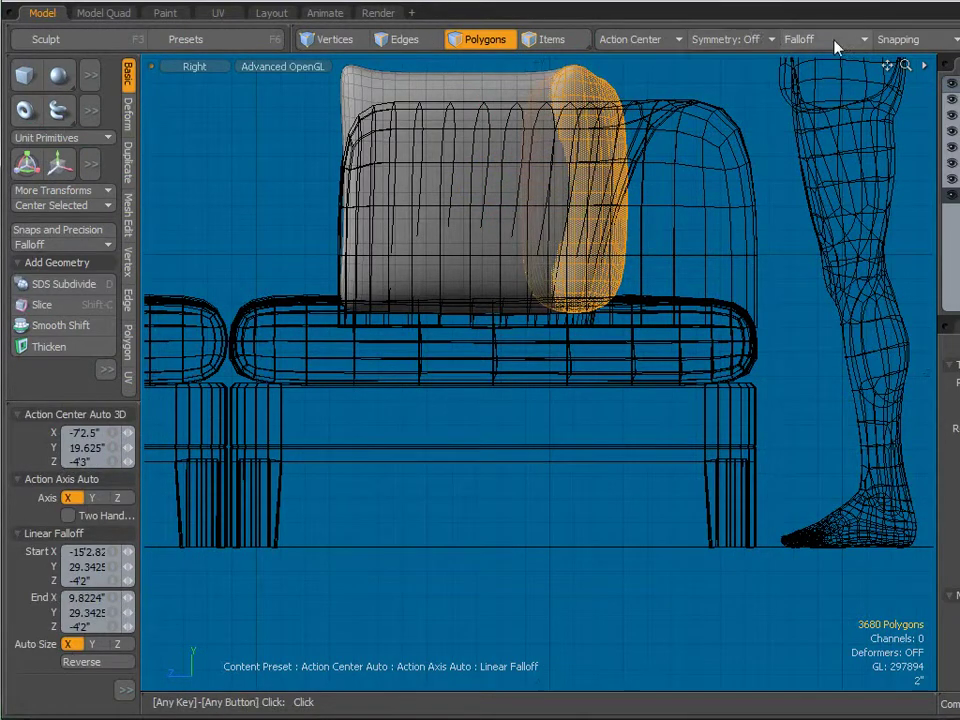
{"action": "left_click_drag", "start_coordinate": [582, 310], "coordinate": [575, 160]}
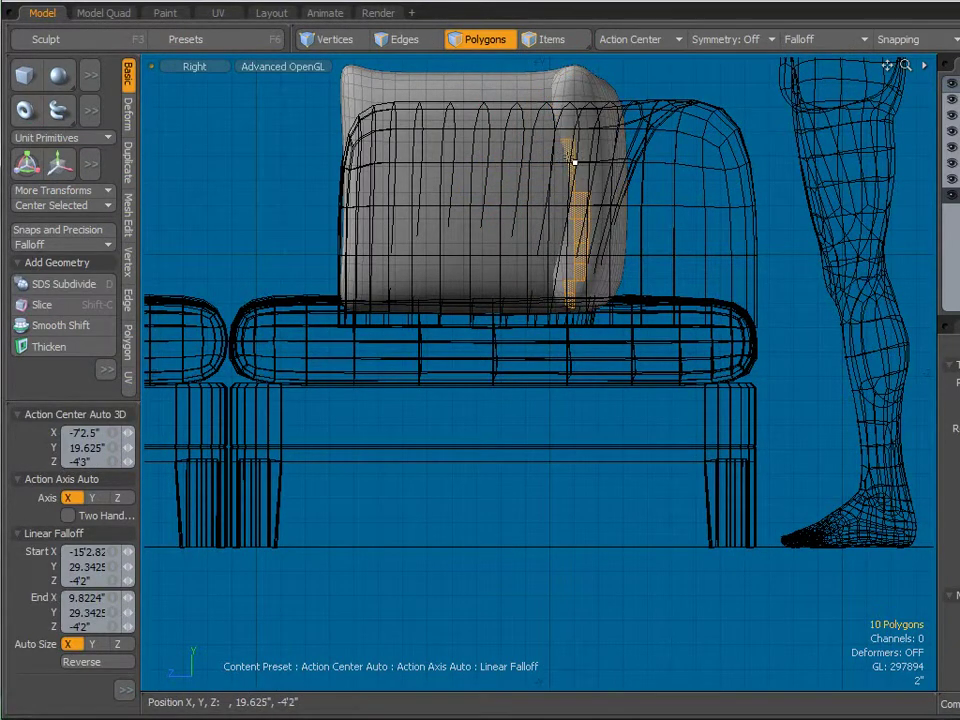
{"action": "key", "text": "ctrl+z"}
{"action": "left_click", "coordinate": [819, 37]}
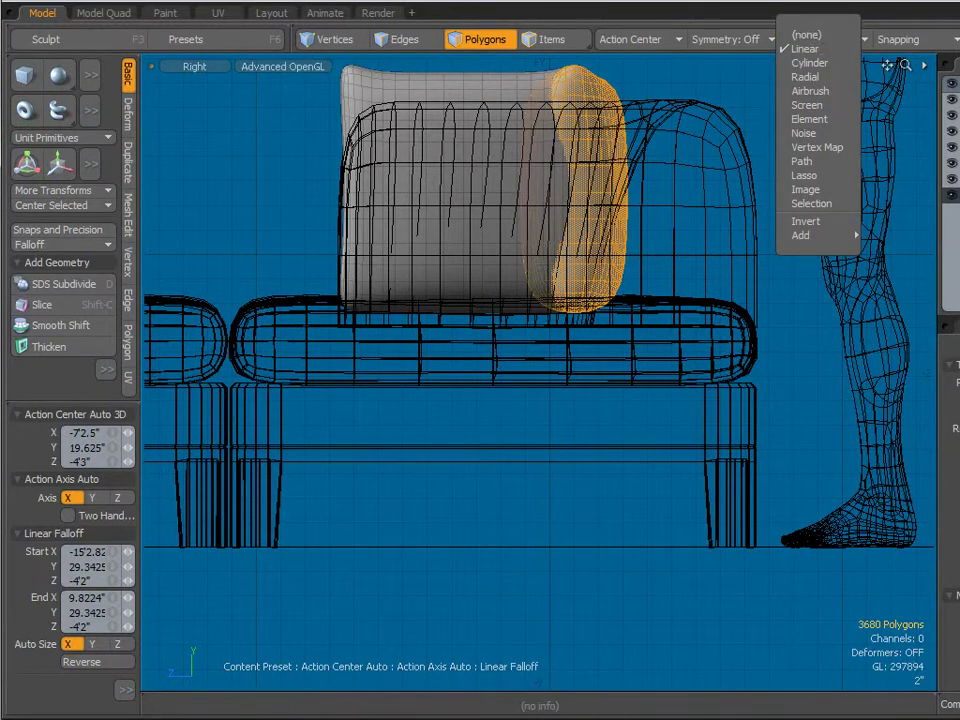
{"action": "left_click", "coordinate": [707, 183]}
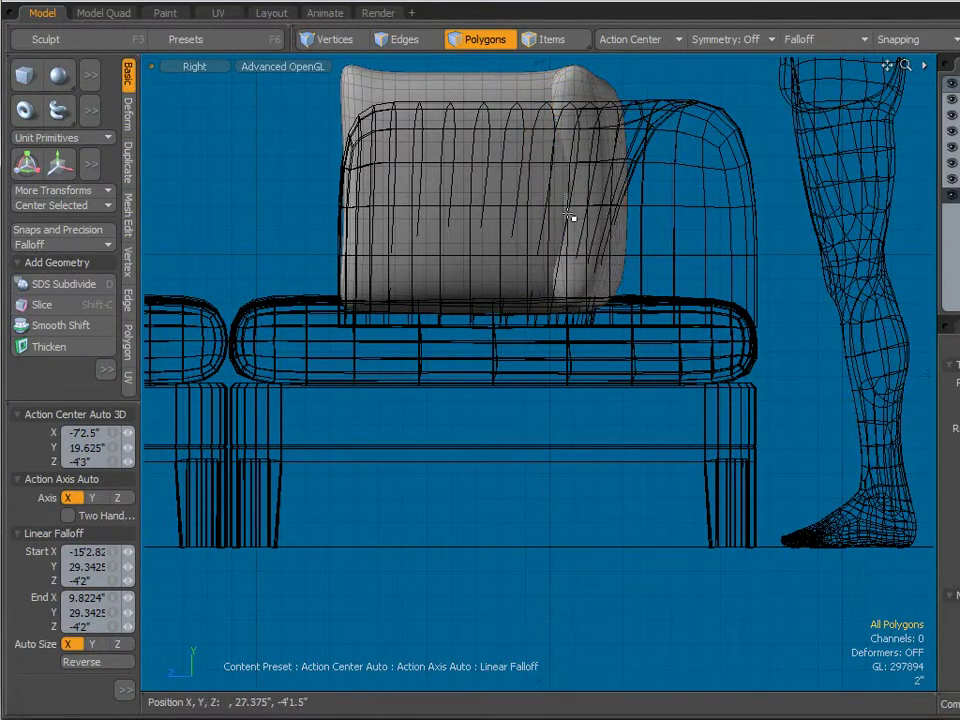
{"action": "key", "text": "ctrl+z"}
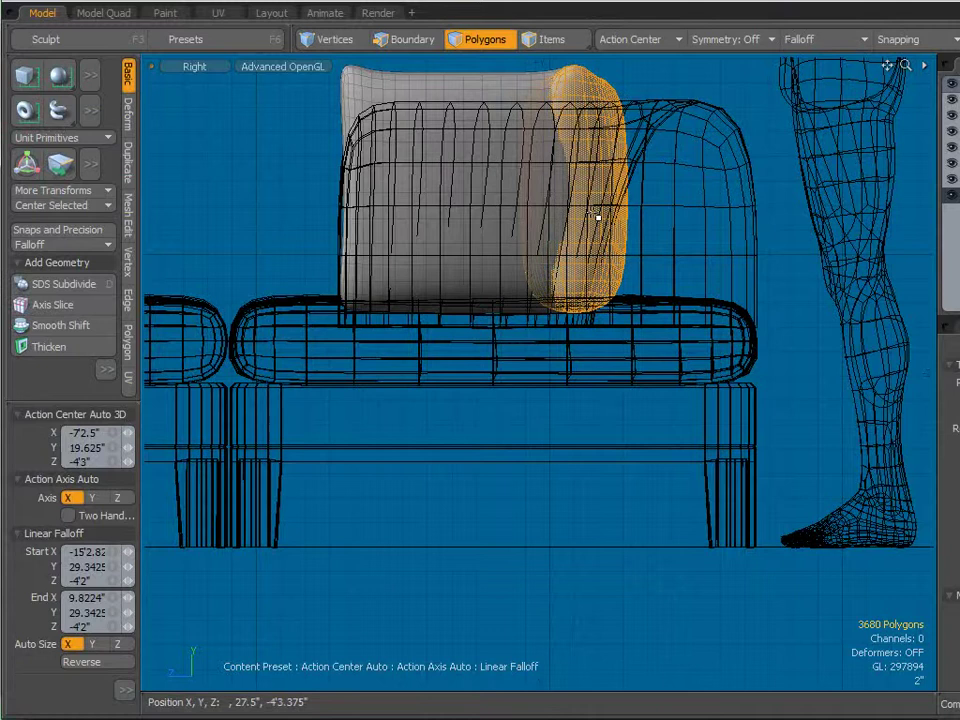
- Reset the Linear falloff on the five back cushions, running it vertically from their base at about Y 19.5" to their top at about Y 3'3.75"
{"action": "left_click", "coordinate": [795, 38]}
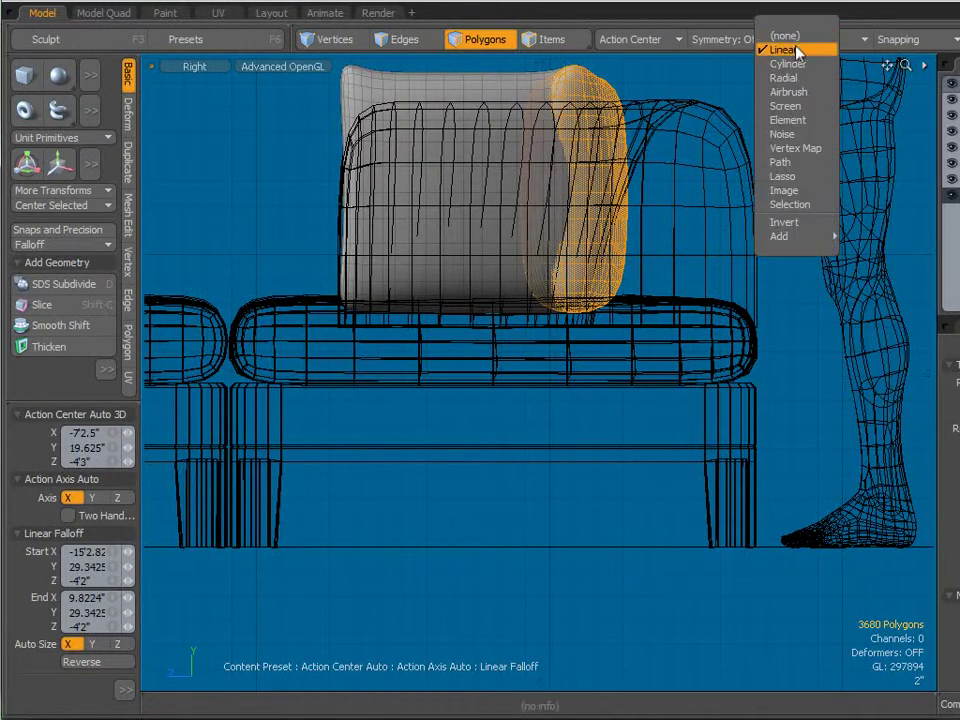
{"action": "left_click", "coordinate": [798, 37]}
{"action": "left_click", "coordinate": [793, 39]}
{"action": "left_click", "coordinate": [786, 52]}
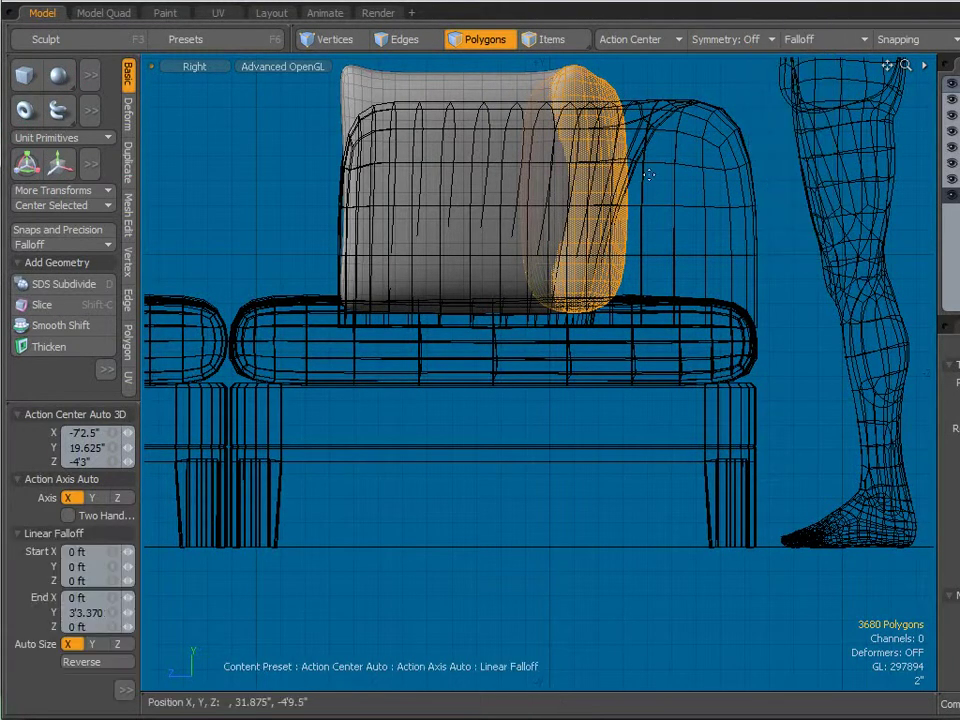
{"action": "left_click_drag", "start_coordinate": [580, 309], "coordinate": [574, 62]}
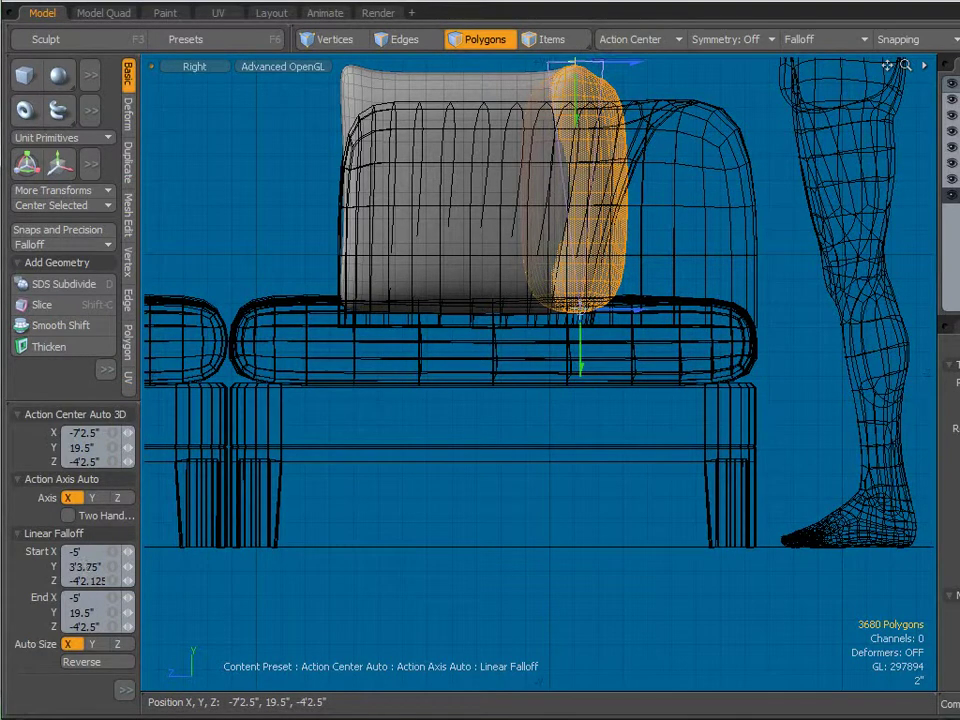
- Move the five back cushions about -3.6 in along Z through the falloff so they lean against the backrest, and deselect them
{"action": "key", "text": "w"}
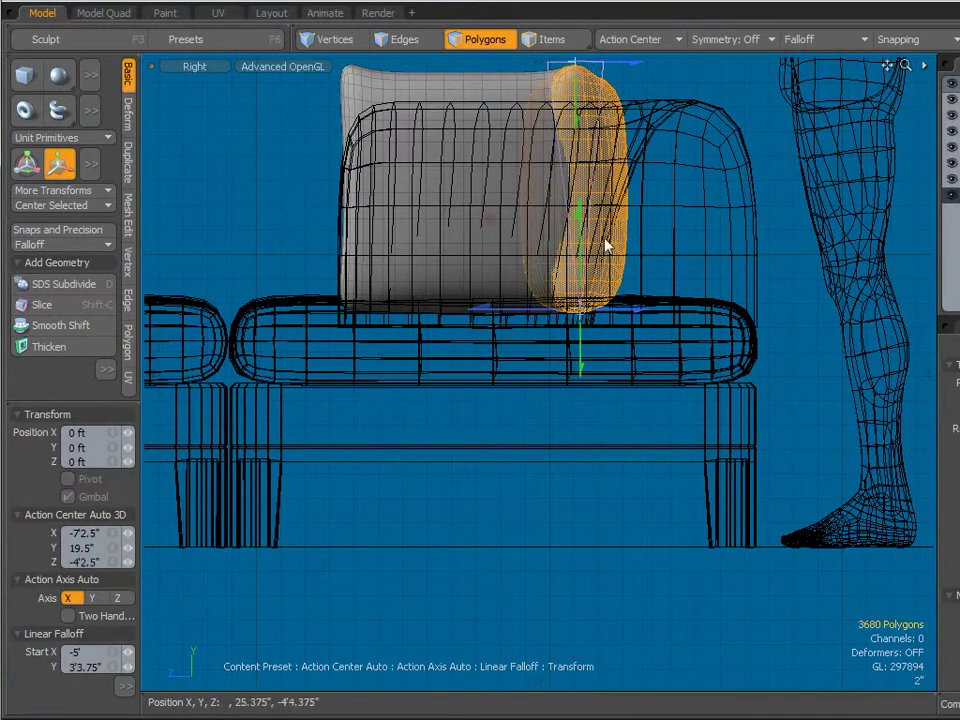
{"action": "left_click_drag", "start_coordinate": [483, 318], "coordinate": [516, 318]}
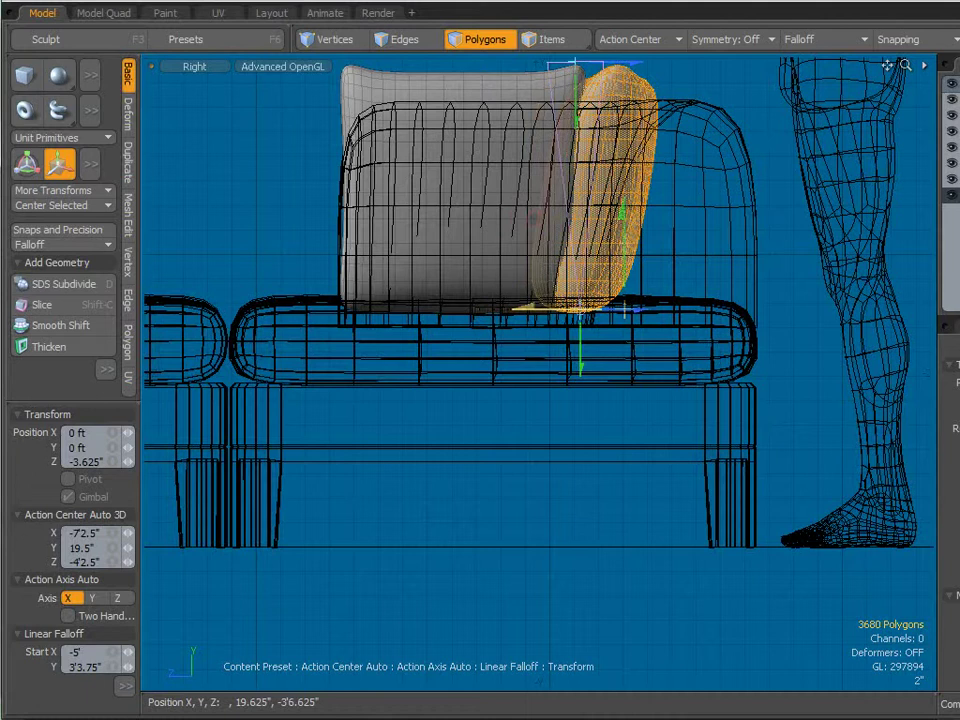
{"action": "left_click_drag", "start_coordinate": [527, 309], "coordinate": [528, 309]}
{"action": "key", "text": "space"}
{"action": "left_click", "coordinate": [463, 381]}
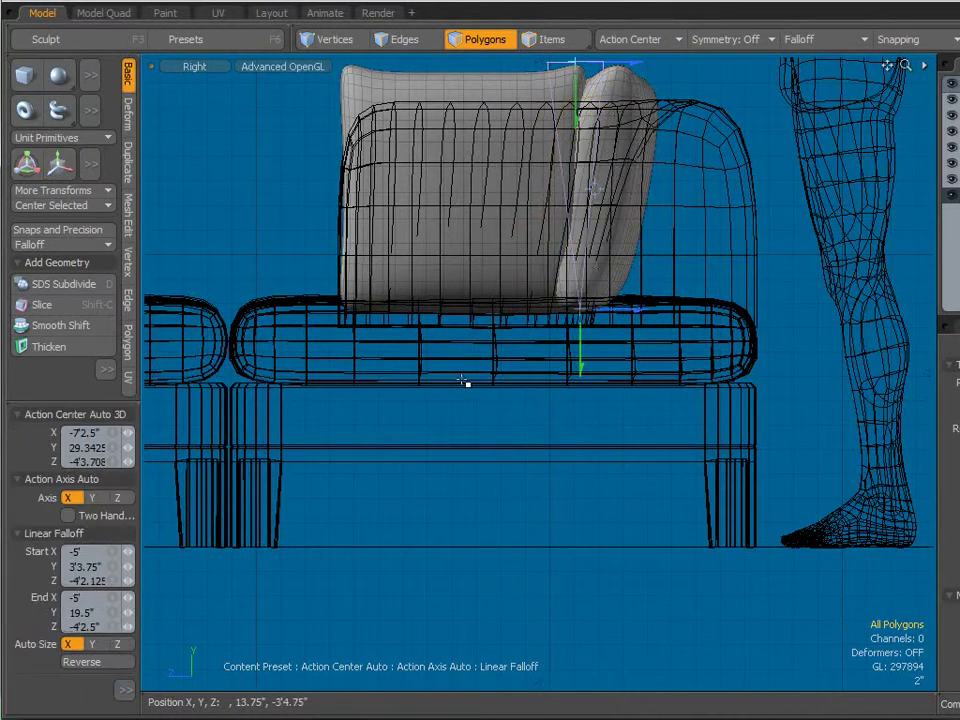
- Switch to the Front view, release the falloff and select the whole side cushion at the sofa's +X end
{"action": "key", "text": "ctrl+space"}
{"action": "left_click", "coordinate": [515, 402]}
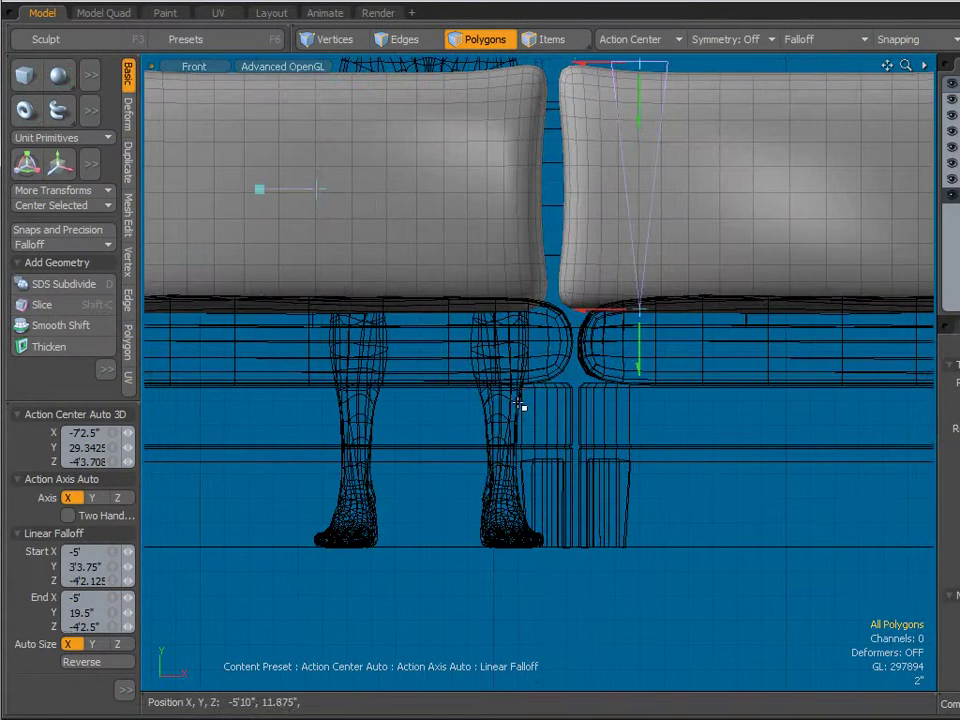
{"action": "scroll", "coordinate": [650, 395], "scroll_direction": "down", "scroll_amount": 3}
{"action": "scroll", "coordinate": [600, 410], "scroll_direction": "down", "scroll_amount": 2}
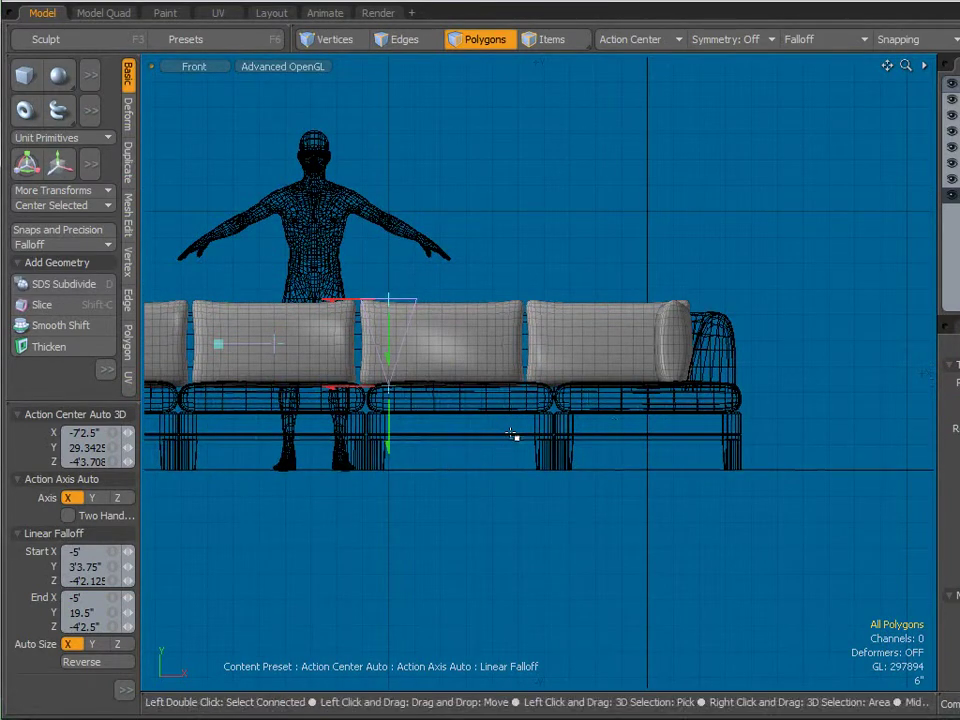
{"action": "key", "text": "space"}
{"action": "scroll", "coordinate": [665, 360], "scroll_direction": "up", "scroll_amount": 4}
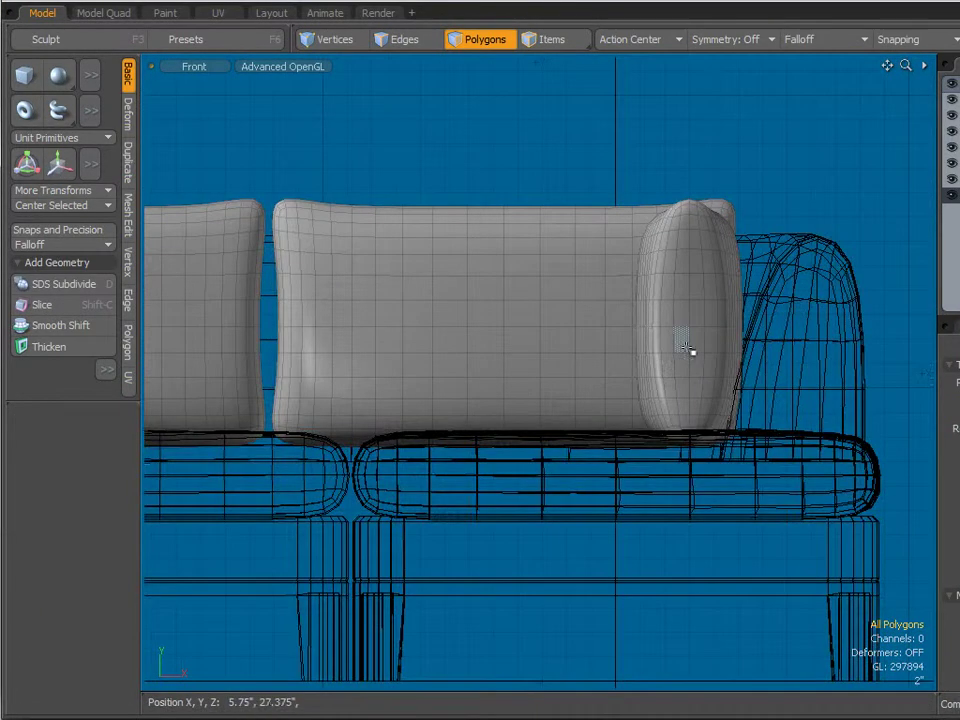
{"action": "double_click", "coordinate": [686, 347]}
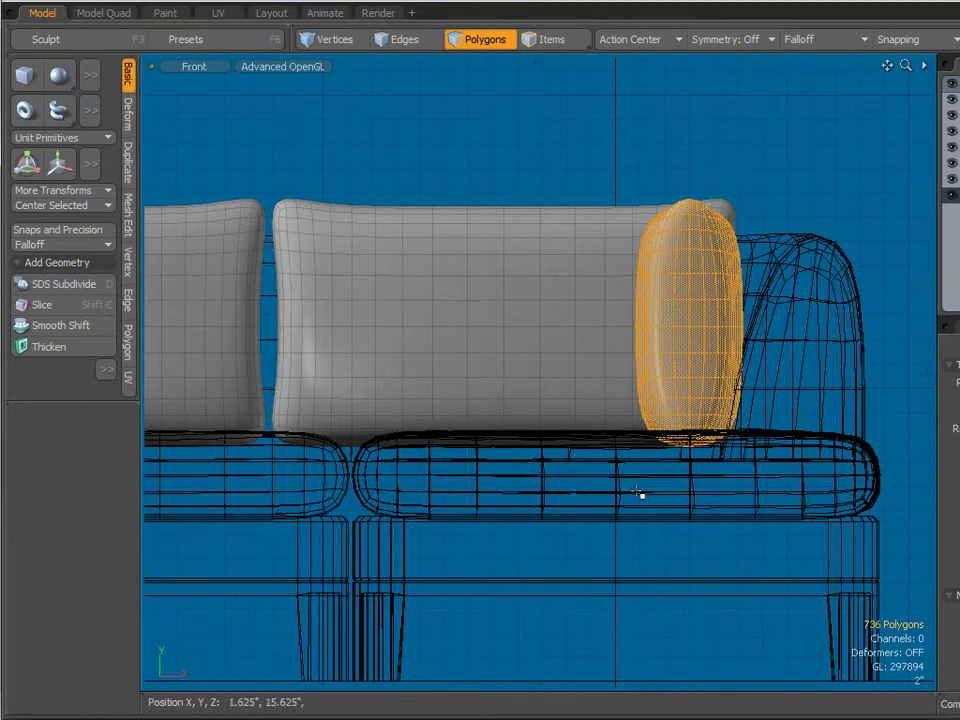
- Apply a Linear falloff to the selected side cushion, from its base at about Y 19.5" to its top at about Y 3'3.25"
{"action": "left_click_drag", "start_coordinate": [637, 492], "coordinate": [558, 461], "text": "alt"}
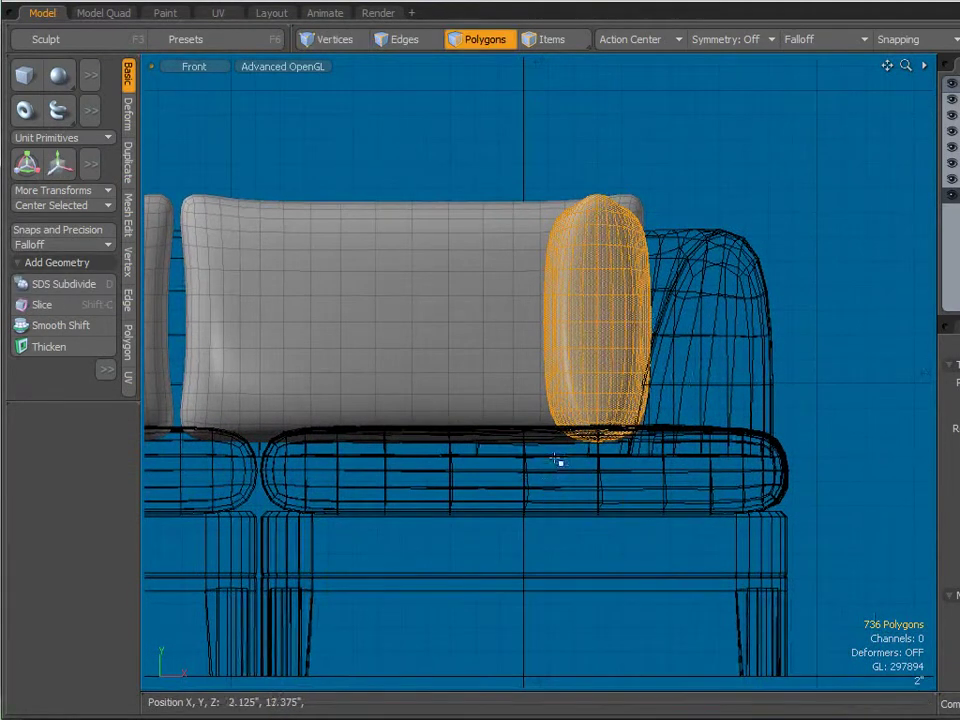
{"action": "left_click", "coordinate": [816, 38]}
{"action": "left_click", "coordinate": [814, 45]}
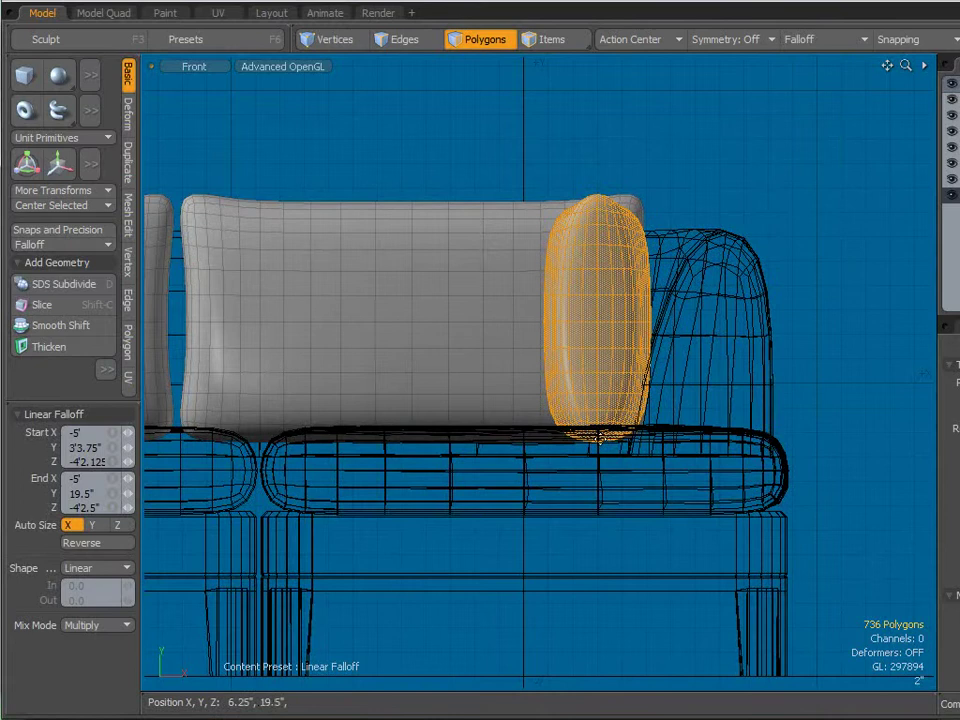
{"action": "left_click_drag", "start_coordinate": [600, 437], "coordinate": [598, 195]}
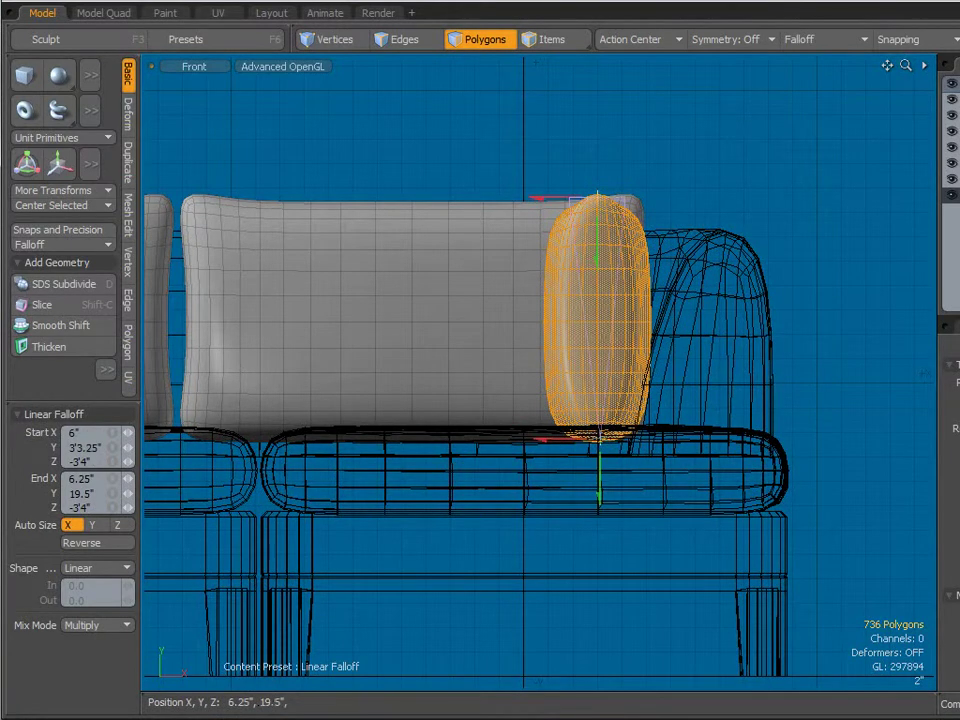
- Move the +X side cushion outward along X through the falloff so its top leans toward the armrest
{"action": "key", "text": "w"}
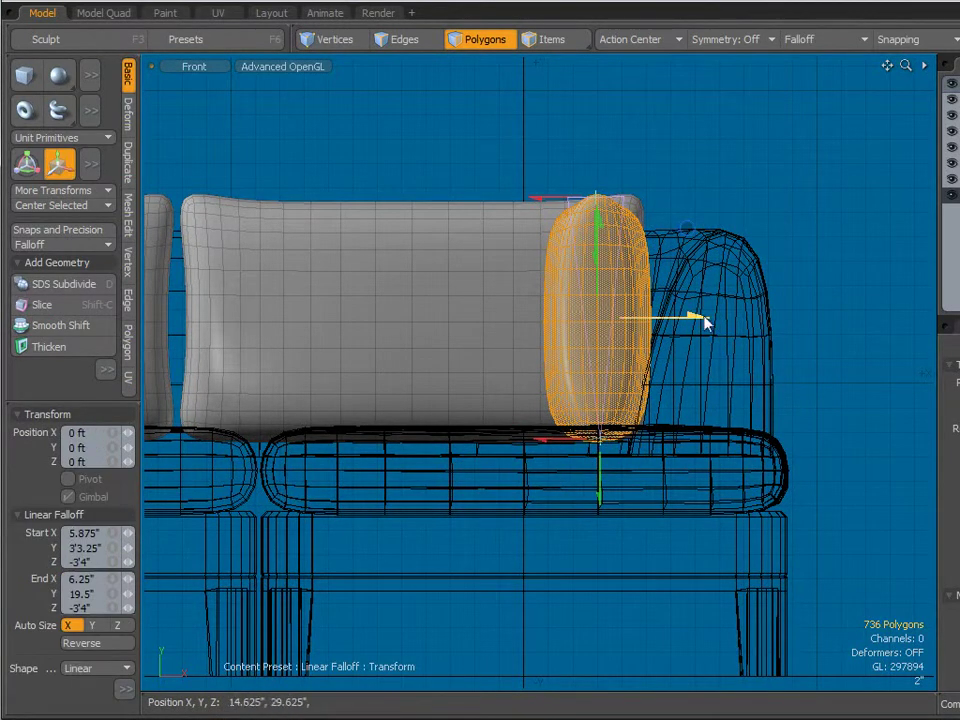
{"action": "left_click_drag", "start_coordinate": [705, 320], "coordinate": [754, 321]}
{"action": "key", "text": "space"}
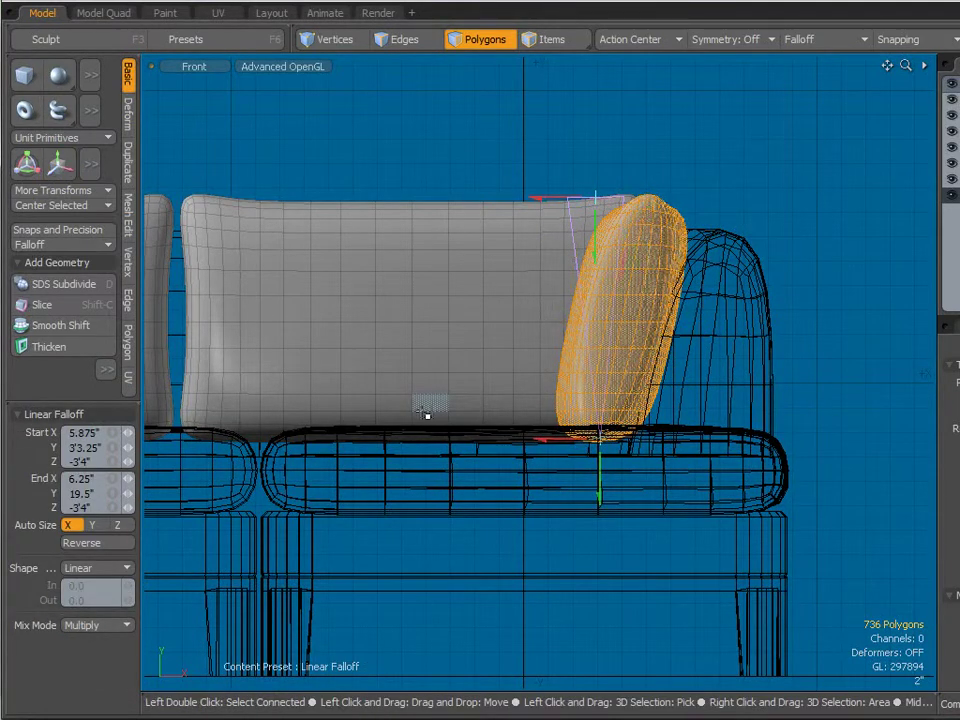
{"action": "key", "text": "Escape"}
- Select the side cushion at the sofa's opposite end and apply a Linear falloff from its base at about Y 19.3" to its top at about Y 3'3.4"
{"action": "scroll", "coordinate": [427, 415], "scroll_direction": "down", "scroll_amount": 3}
{"action": "left_click_drag", "start_coordinate": [369, 441], "coordinate": [935, 425], "text": "alt+shift"}
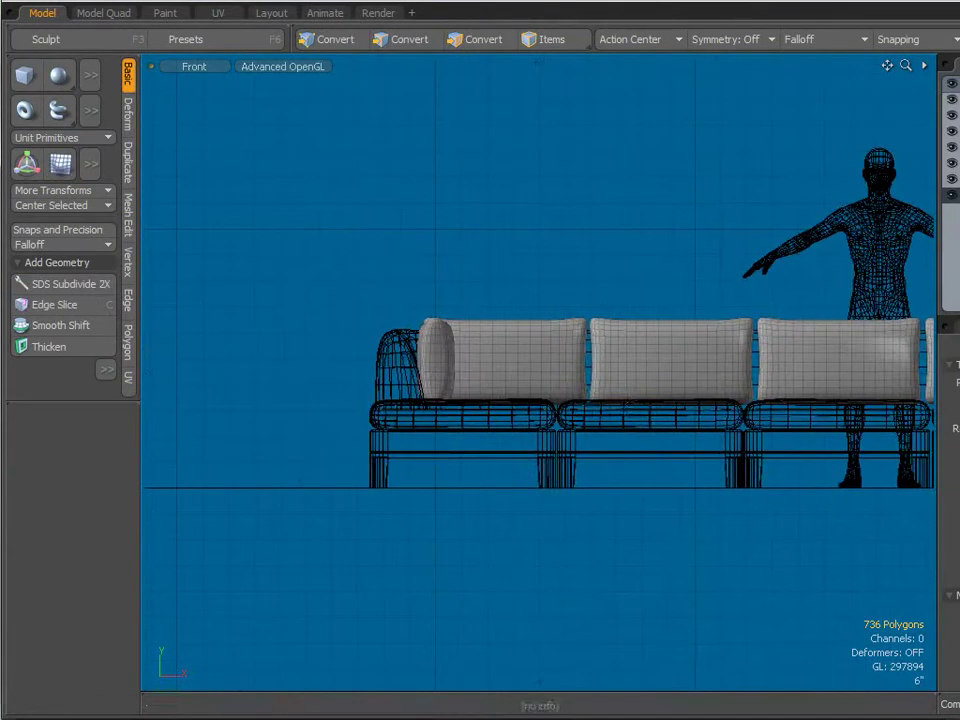
{"action": "scroll", "coordinate": [429, 392], "scroll_direction": "up", "scroll_amount": 5}
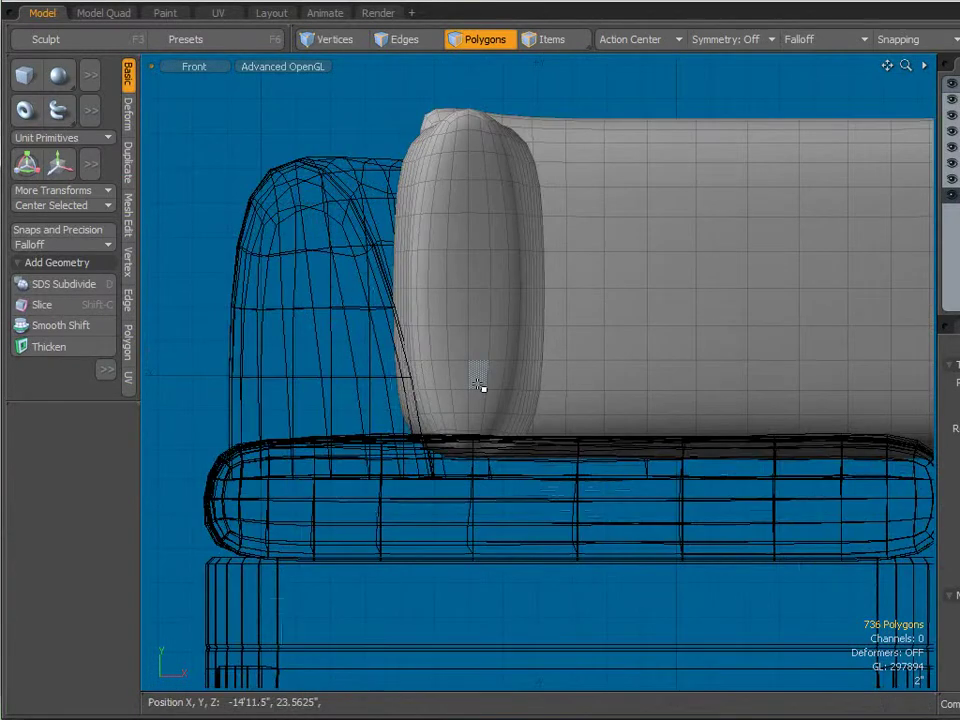
{"action": "double_click", "coordinate": [479, 386]}
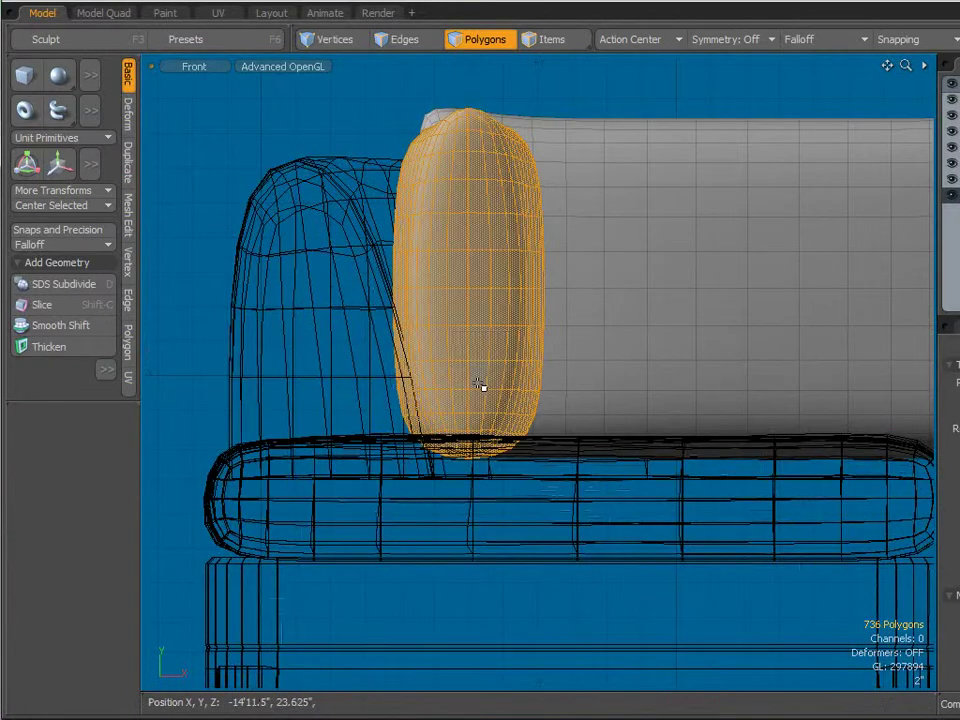
{"action": "left_click", "coordinate": [791, 43]}
{"action": "left_click", "coordinate": [787, 38]}
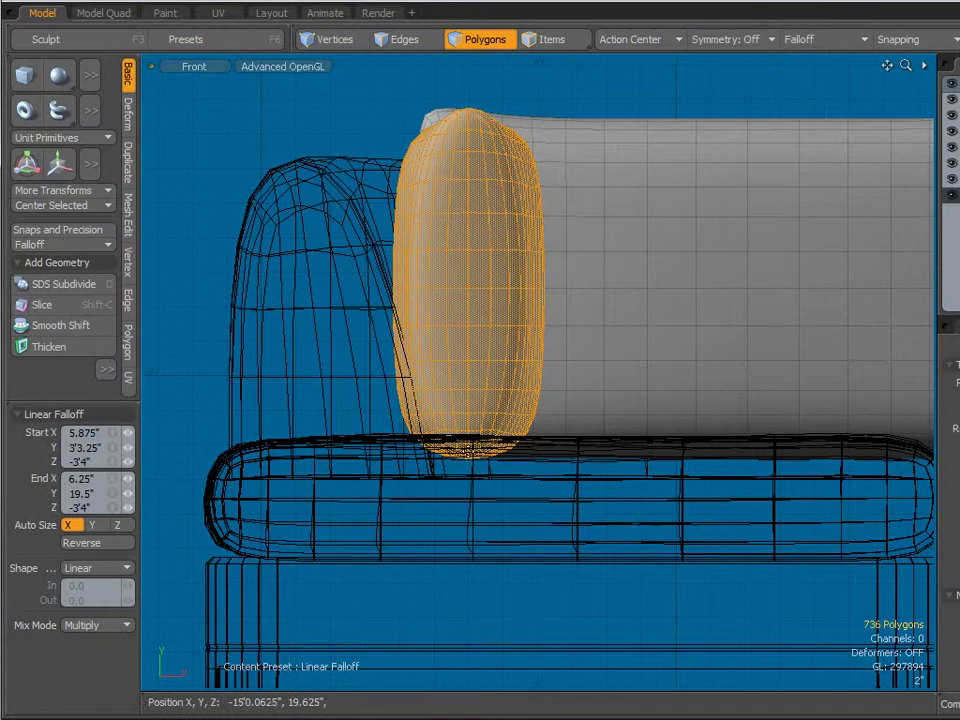
{"action": "left_click_drag", "start_coordinate": [478, 413], "coordinate": [458, 137]}
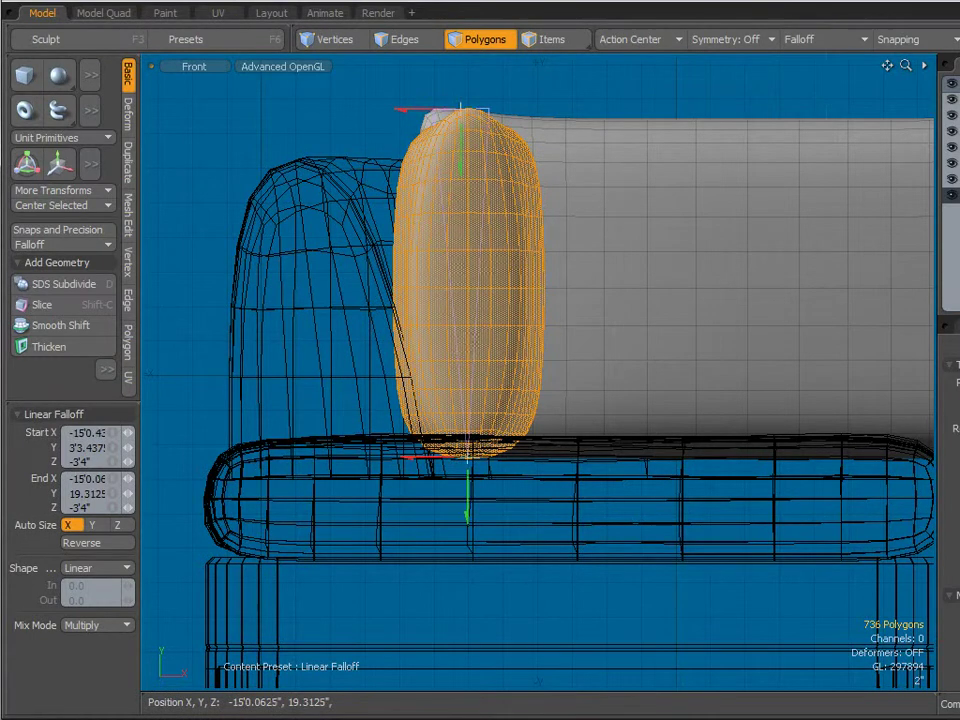
- Move the -X side cushion outward along X through the falloff so its top leans onto the armrest
{"action": "key", "text": "w"}
{"action": "left_click_drag", "start_coordinate": [571, 290], "coordinate": [498, 289]}
{"action": "key", "text": "space"}
{"action": "left_click", "coordinate": [607, 427]}
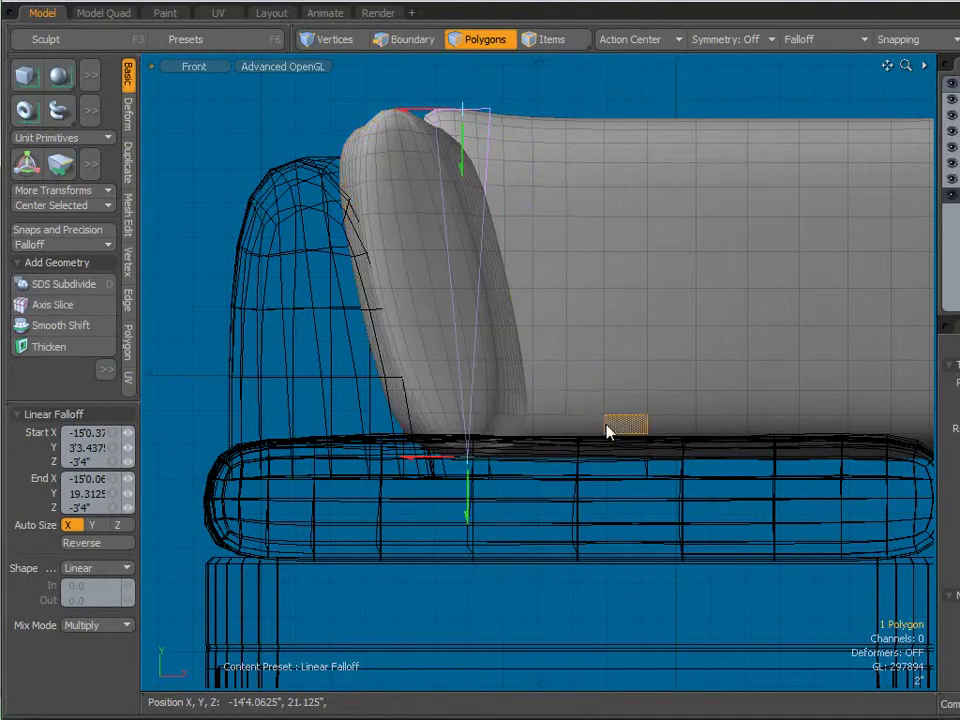
- Switch to the Perspective view of the cushions and display inactive meshes as Same as Active Item
{"action": "key", "text": "ctrl+space"}
{"action": "left_click", "coordinate": [638, 400]}
{"action": "scroll", "coordinate": [617, 477], "scroll_direction": "down", "scroll_amount": 4}
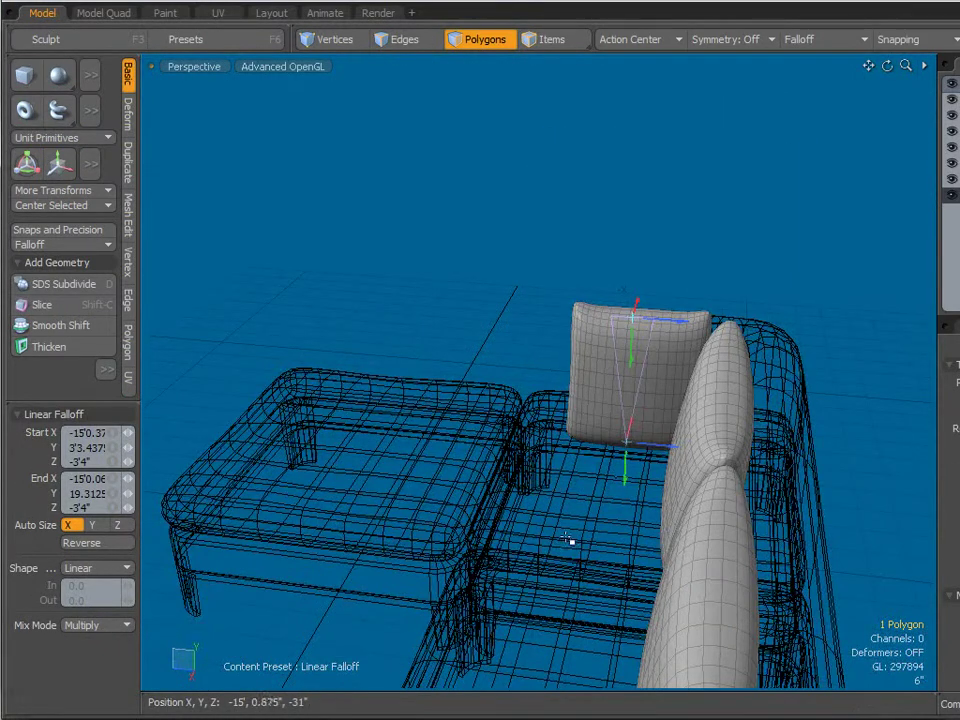
{"action": "left_click_drag", "start_coordinate": [546, 514], "coordinate": [399, 514], "text": "alt"}
{"action": "scroll", "coordinate": [405, 450], "scroll_direction": "up", "scroll_amount": 5}
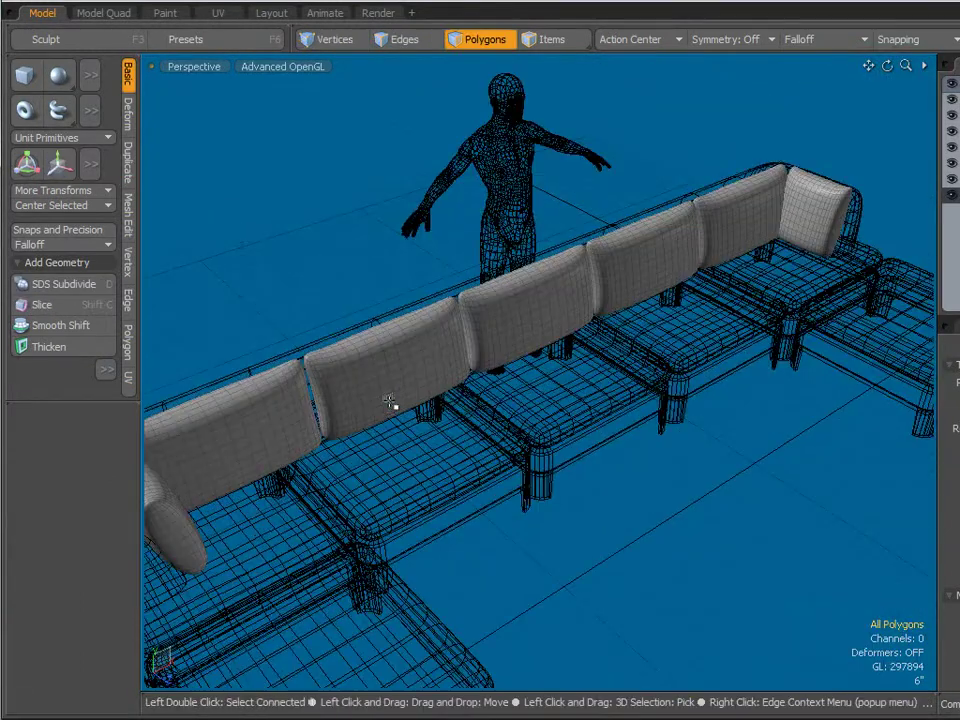
{"action": "key", "text": "o"}
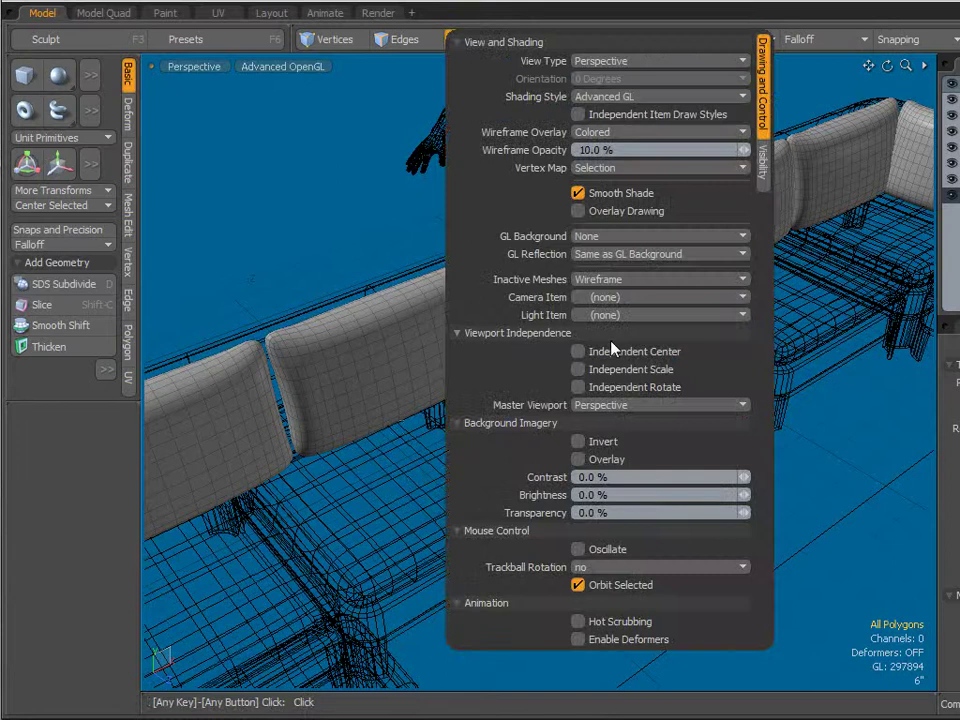
{"action": "left_click", "coordinate": [608, 287]}
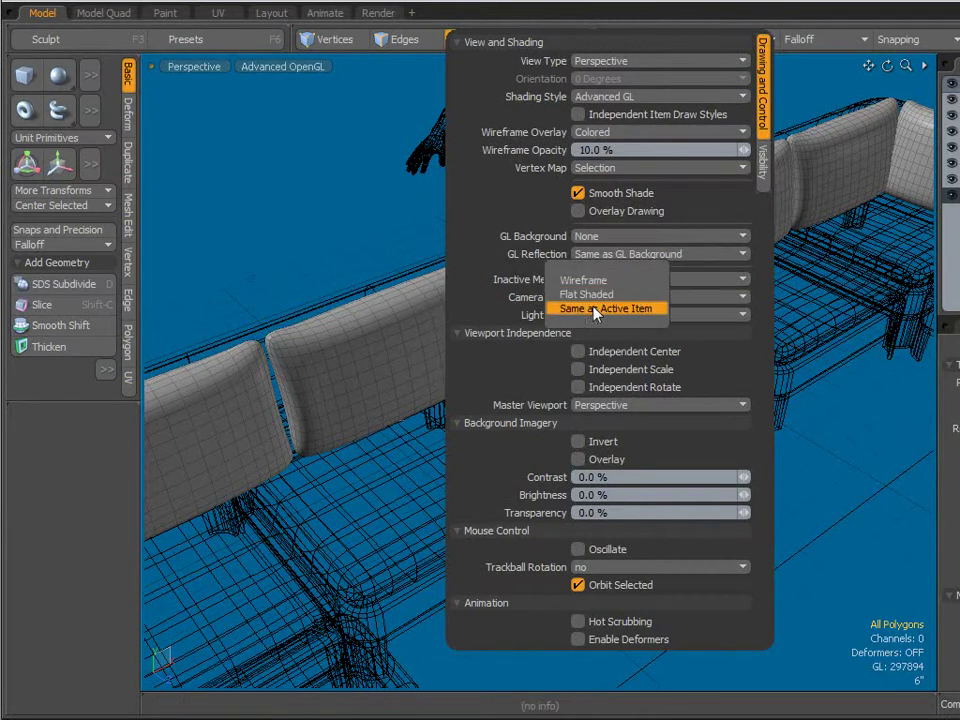
{"action": "left_click", "coordinate": [570, 306]}
- Set the wireframe overlay to None and examine the smooth-shaded sofa and its leaning cushions
{"action": "left_click_drag", "start_coordinate": [306, 450], "coordinate": [800, 225], "text": "alt"}
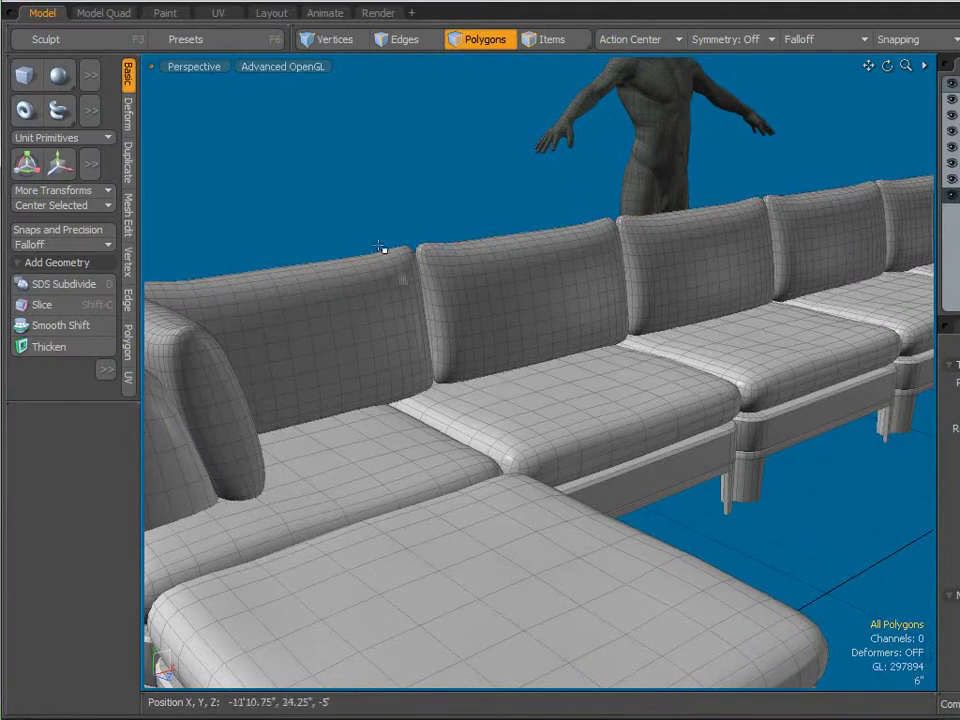
{"action": "left_click", "coordinate": [300, 69]}
{"action": "mouse_move", "coordinate": [320, 215]}
{"action": "mouse_move", "coordinate": [418, 215]}
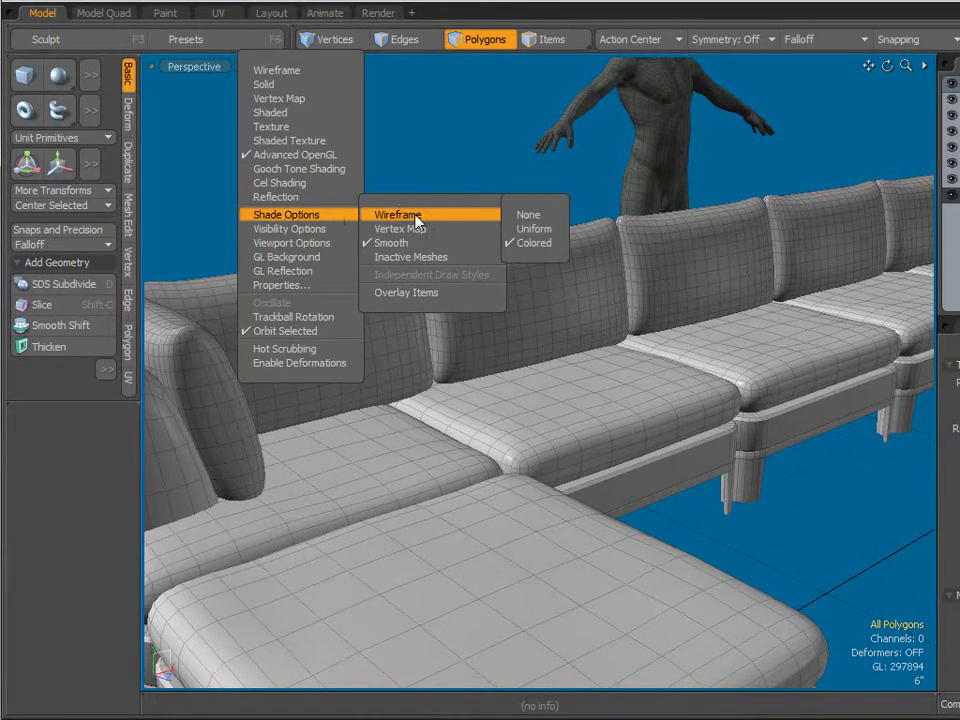
{"action": "left_click", "coordinate": [530, 215]}
{"action": "left_click_drag", "start_coordinate": [479, 358], "coordinate": [595, 386], "text": "alt"}
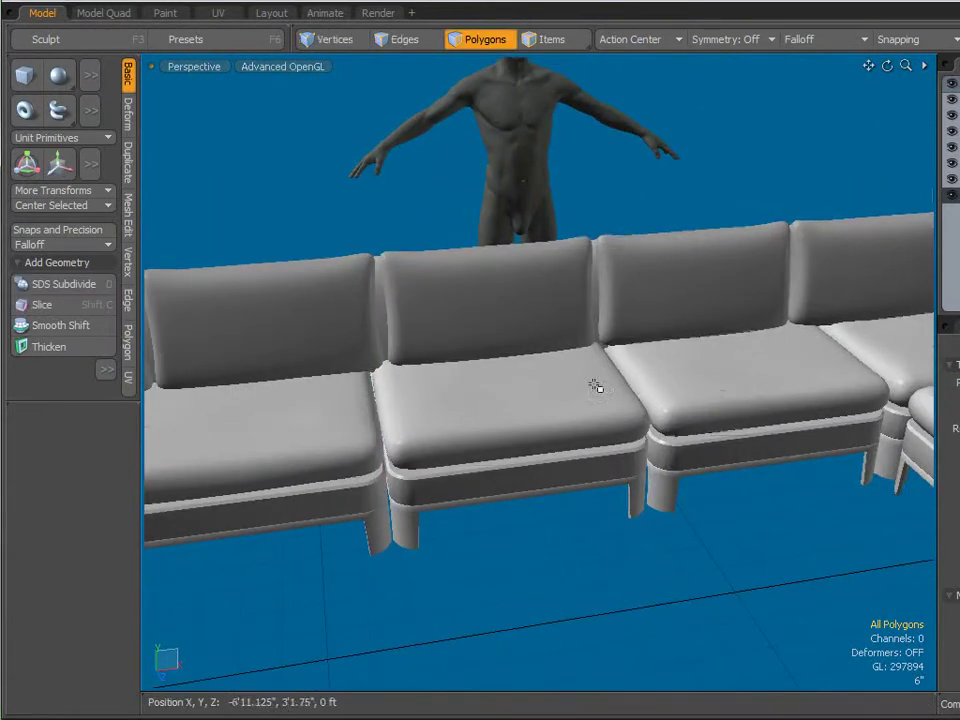
- Set the wireframe overlay to Colored and bring up the deformation tools
{"action": "left_click", "coordinate": [270, 66]}
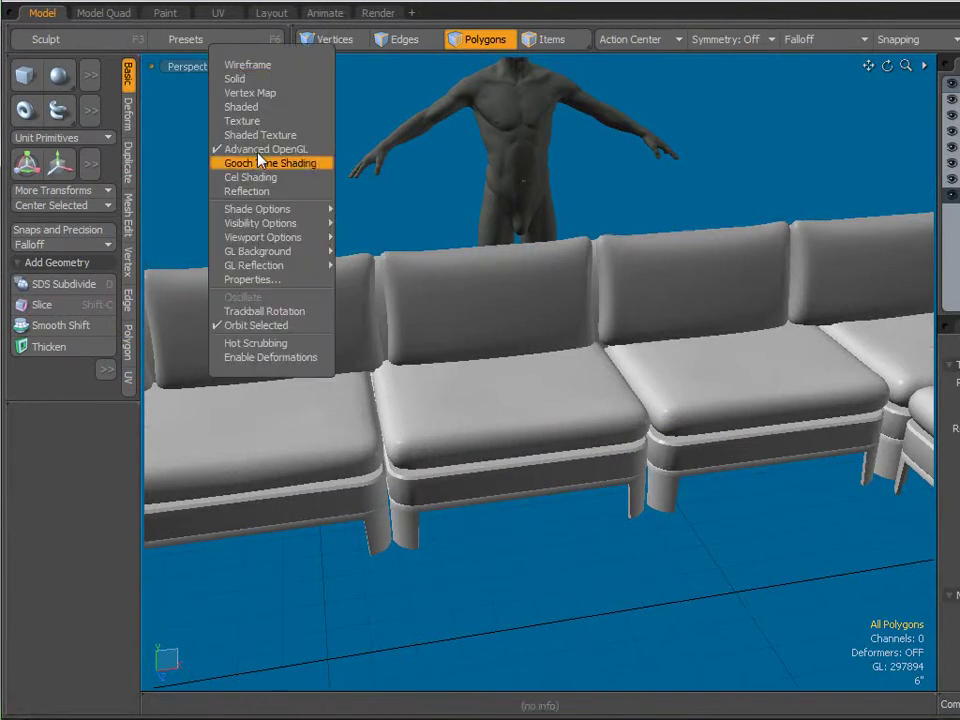
{"action": "mouse_move", "coordinate": [267, 212]}
{"action": "mouse_move", "coordinate": [399, 215]}
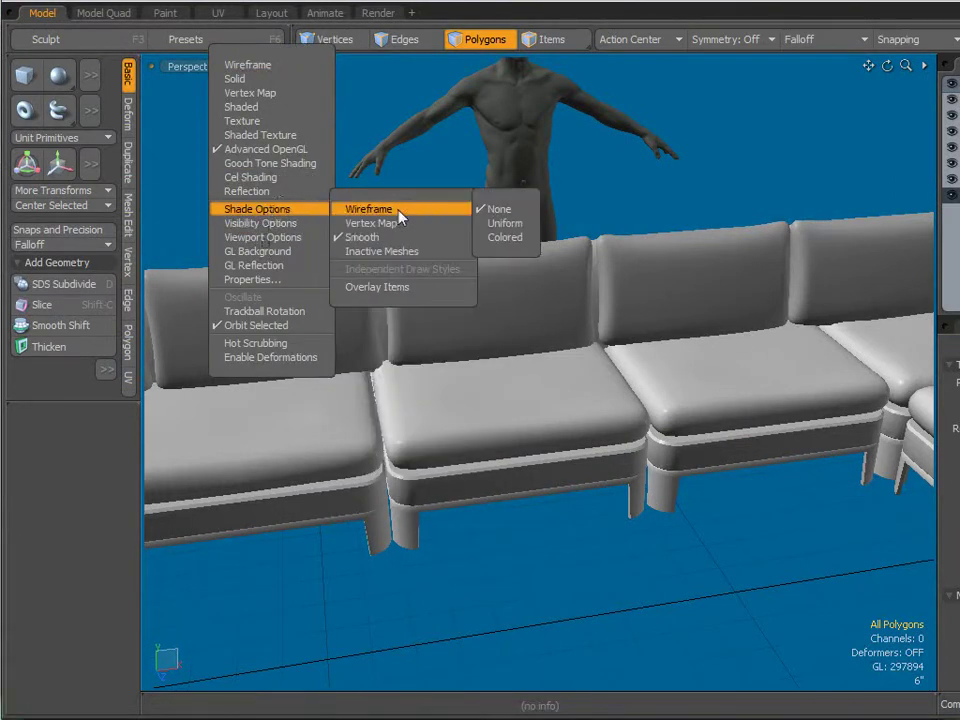
{"action": "left_click", "coordinate": [515, 238]}
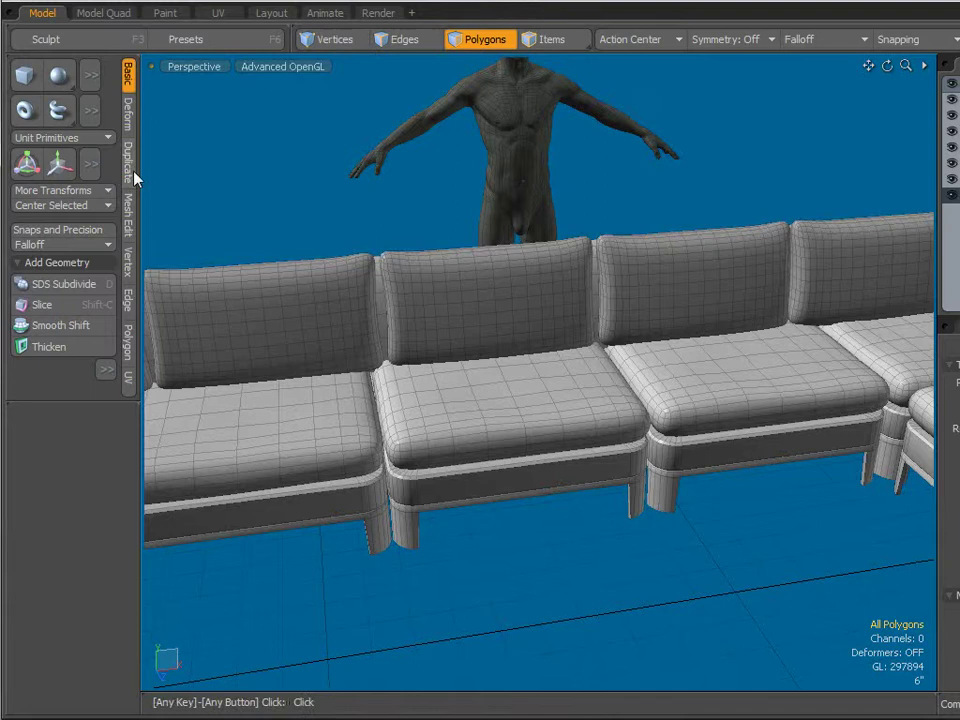
{"action": "left_click", "coordinate": [128, 116]}
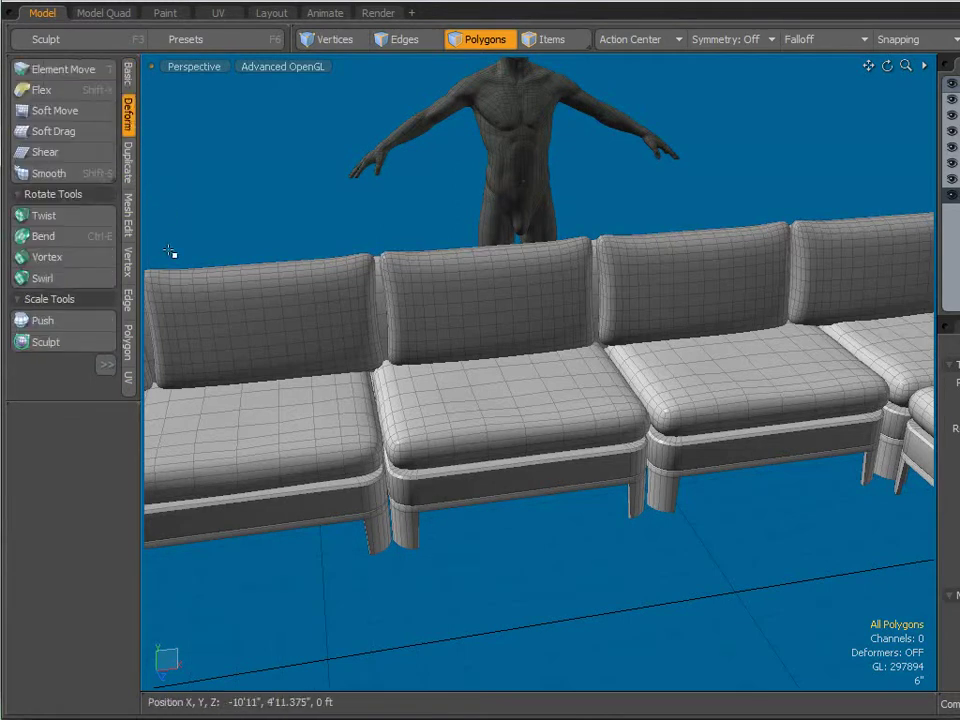
- Reshape the back cushions near the -X corner with Soft Drag strokes, using a screen falloff of size 59
{"action": "left_click", "coordinate": [55, 131]}
{"action": "right_click_drag", "start_coordinate": [403, 283], "coordinate": [432, 284]}
{"action": "left_click_drag", "start_coordinate": [427, 304], "coordinate": [566, 372], "text": "alt"}
{"action": "left_click_drag", "start_coordinate": [546, 422], "coordinate": [296, 205], "text": "alt"}
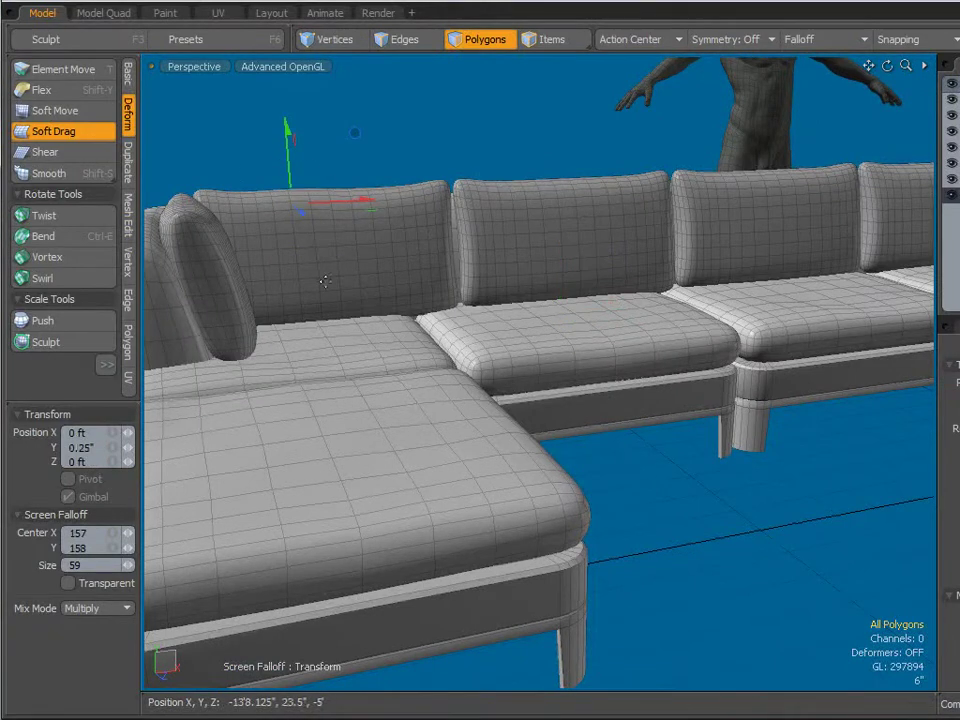
{"action": "left_click_drag", "start_coordinate": [349, 296], "coordinate": [470, 360], "text": "alt"}
{"action": "left_click_drag", "start_coordinate": [588, 420], "coordinate": [537, 472]}
{"action": "left_click_drag", "start_coordinate": [548, 388], "coordinate": [300, 326]}
- Soft-drag several spots on the side and back cushions in the -X corner, including the side cushion's upper edge, to make them uneven
{"action": "left_click_drag", "start_coordinate": [499, 276], "coordinate": [650, 450], "text": "alt"}
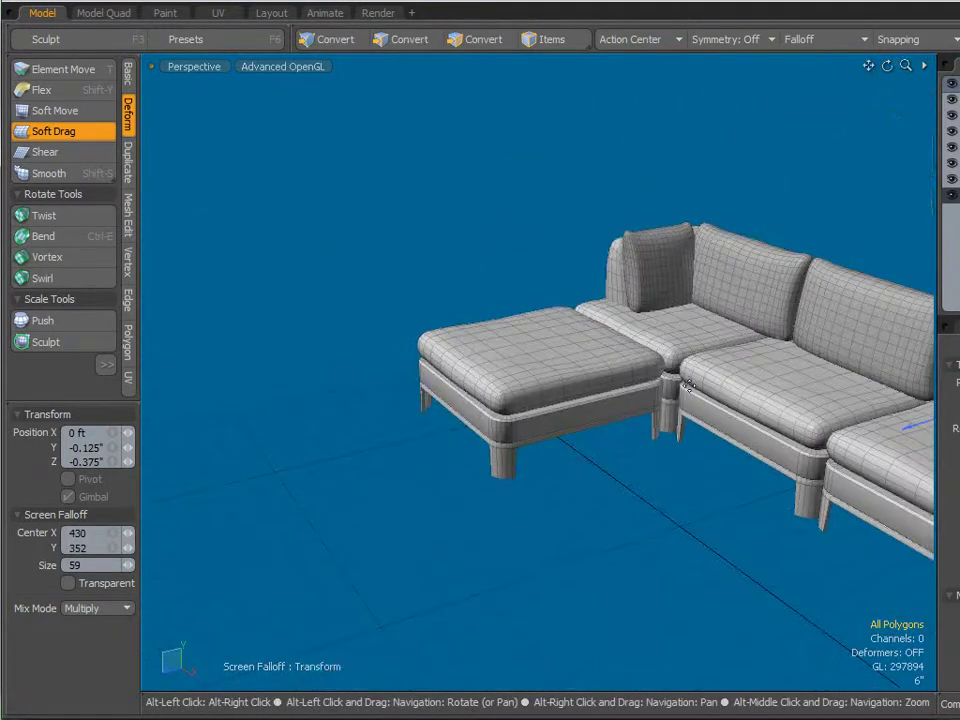
{"action": "scroll", "coordinate": [784, 296], "scroll_direction": "up", "scroll_amount": 5}
{"action": "right_click_drag", "start_coordinate": [679, 380], "coordinate": [549, 482], "text": "alt"}
{"action": "mouse_move", "coordinate": [497, 408]}
{"action": "left_mouse_down"}
{"action": "mouse_move", "coordinate": [510, 480]}
{"action": "mouse_move", "coordinate": [849, 182]}
{"action": "mouse_move", "coordinate": [605, 512]}
{"action": "mouse_move", "coordinate": [623, 512]}
{"action": "mouse_move", "coordinate": [455, 323]}
{"action": "mouse_move", "coordinate": [429, 358]}
{"action": "mouse_move", "coordinate": [456, 422]}
{"action": "mouse_move", "coordinate": [527, 431]}
{"action": "mouse_move", "coordinate": [495, 431]}
{"action": "left_mouse_up"}
{"action": "left_click_drag", "start_coordinate": [476, 344], "coordinate": [474, 348]}
{"action": "left_click_drag", "start_coordinate": [524, 425], "coordinate": [475, 428], "text": "alt"}
{"action": "left_click_drag", "start_coordinate": [544, 350], "coordinate": [541, 351]}
{"action": "left_click_drag", "start_coordinate": [492, 302], "coordinate": [536, 330], "text": "alt"}
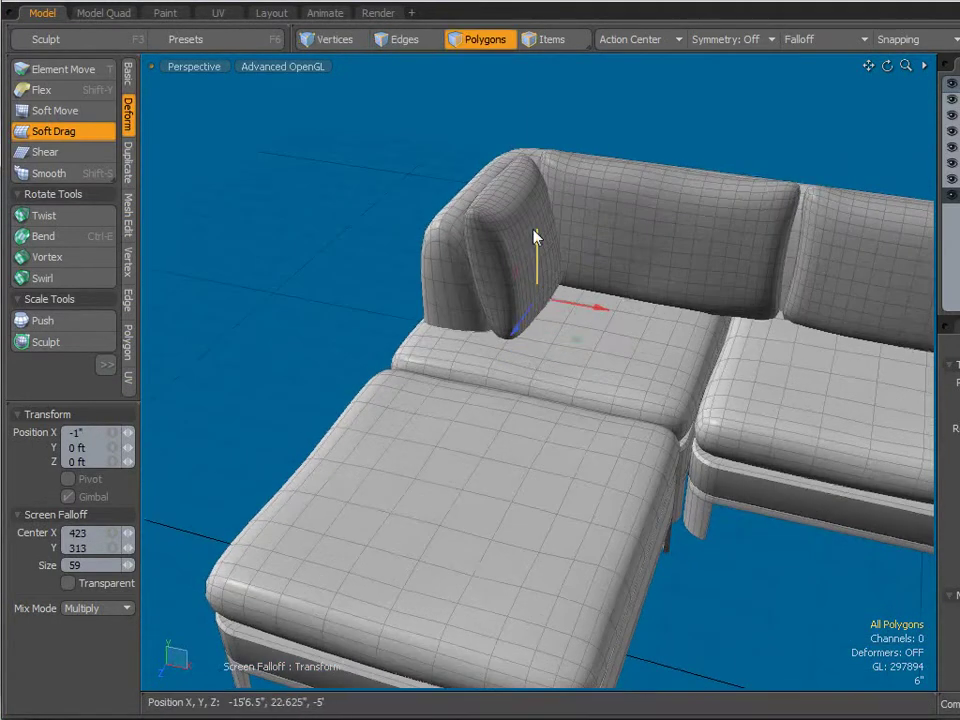
{"action": "left_click_drag", "start_coordinate": [497, 168], "coordinate": [498, 161]}
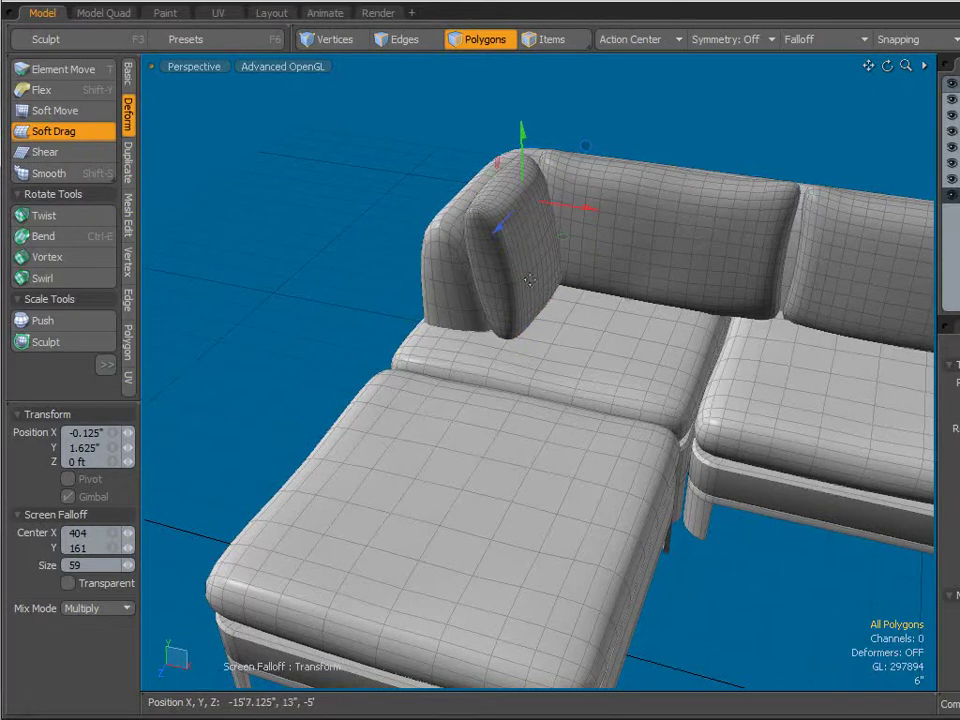
{"action": "left_click_drag", "start_coordinate": [529, 280], "coordinate": [529, 286]}
{"action": "key", "text": "space"}
- Try to push the inner side edge of the corner back cushion inward with Soft Drag at a falloff size of about 110
{"action": "left_click_drag", "start_coordinate": [775, 292], "coordinate": [574, 362], "text": "alt+shift"}
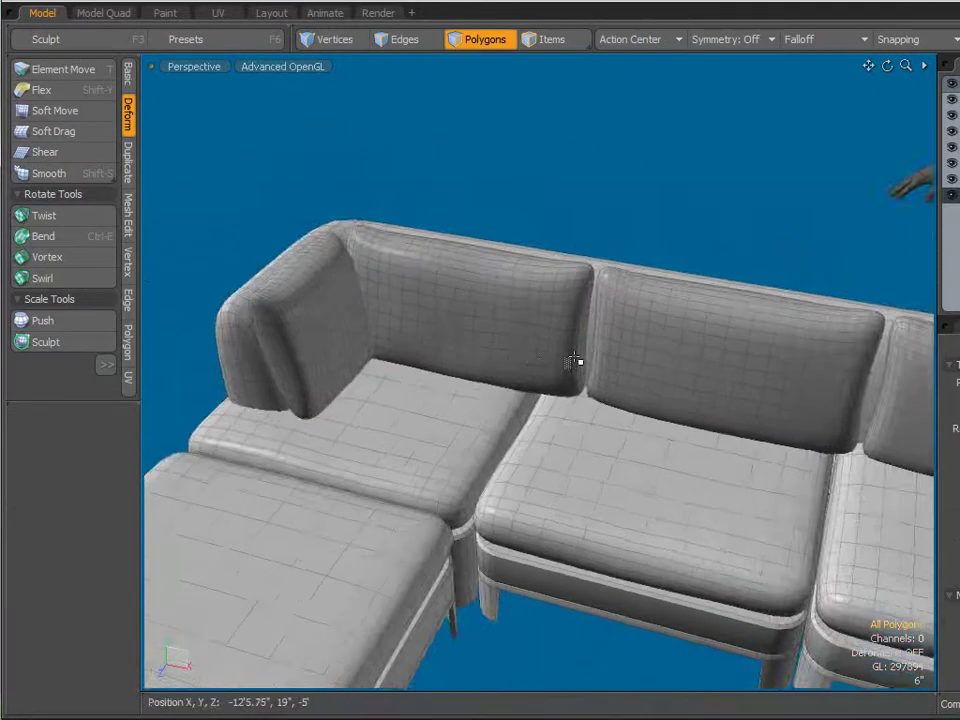
{"action": "scroll", "coordinate": [575, 362], "scroll_direction": "up", "scroll_amount": 5}
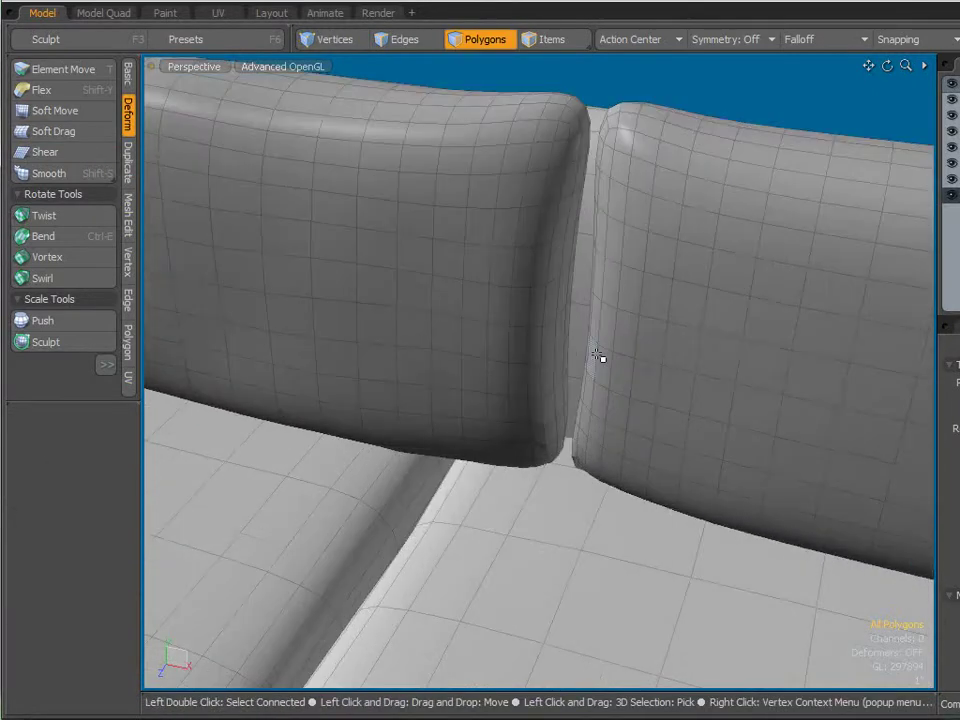
{"action": "left_click", "coordinate": [58, 133]}
{"action": "left_click_drag", "start_coordinate": [554, 284], "coordinate": [786, 238], "text": "alt"}
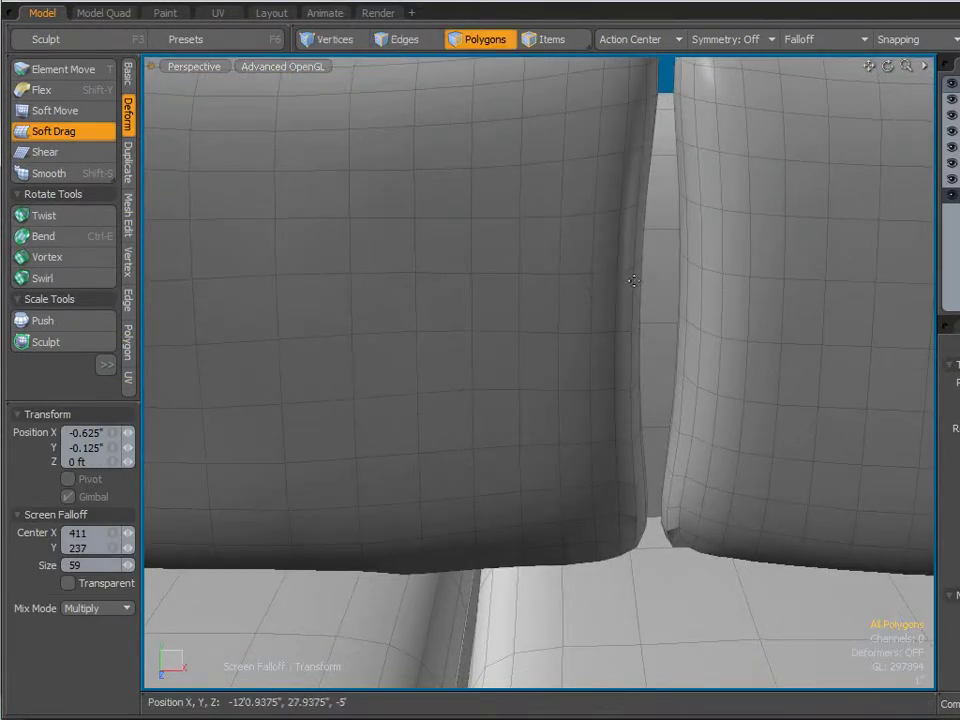
{"action": "right_click_drag", "start_coordinate": [610, 294], "coordinate": [657, 294]}
{"action": "mouse_move", "coordinate": [625, 296]}
{"action": "left_mouse_down"}
{"action": "mouse_move", "coordinate": [598, 297]}
{"action": "mouse_move", "coordinate": [614, 295]}
{"action": "left_mouse_up"}
{"action": "right_click_drag", "start_coordinate": [555, 308], "coordinate": [556, 308]}
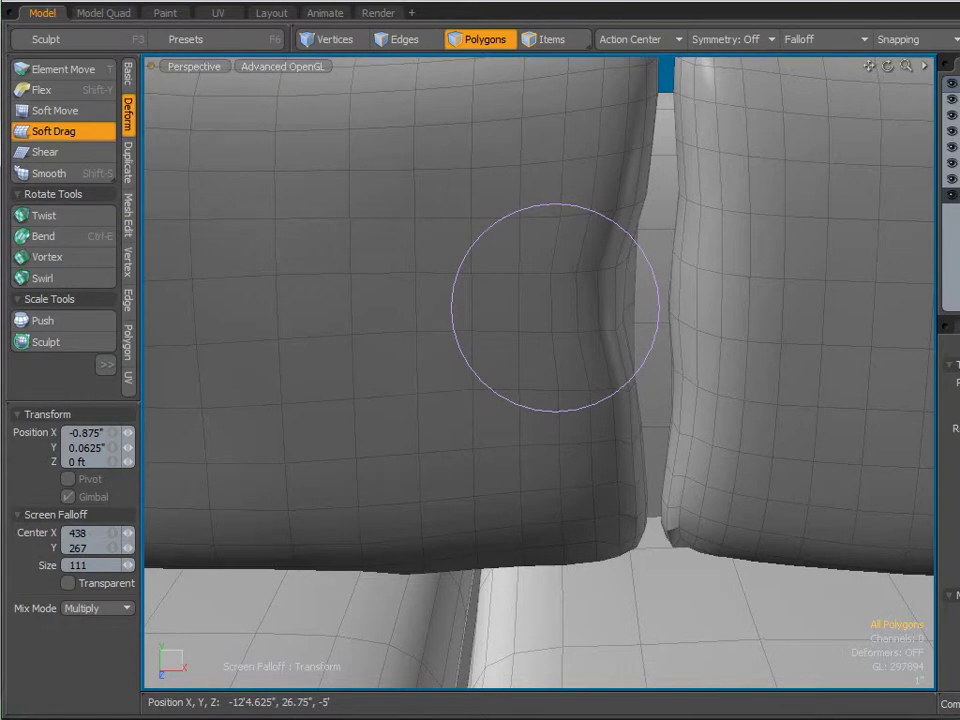
{"action": "right_click_drag", "start_coordinate": [556, 308], "coordinate": [556, 308]}
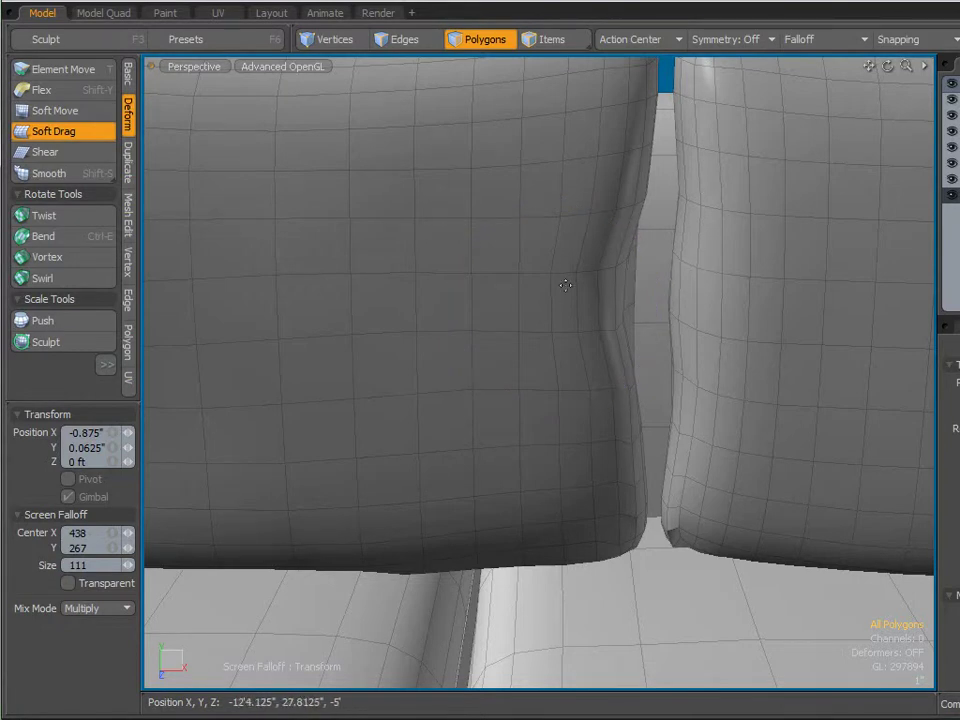
{"action": "key", "text": "ctrl+z"}
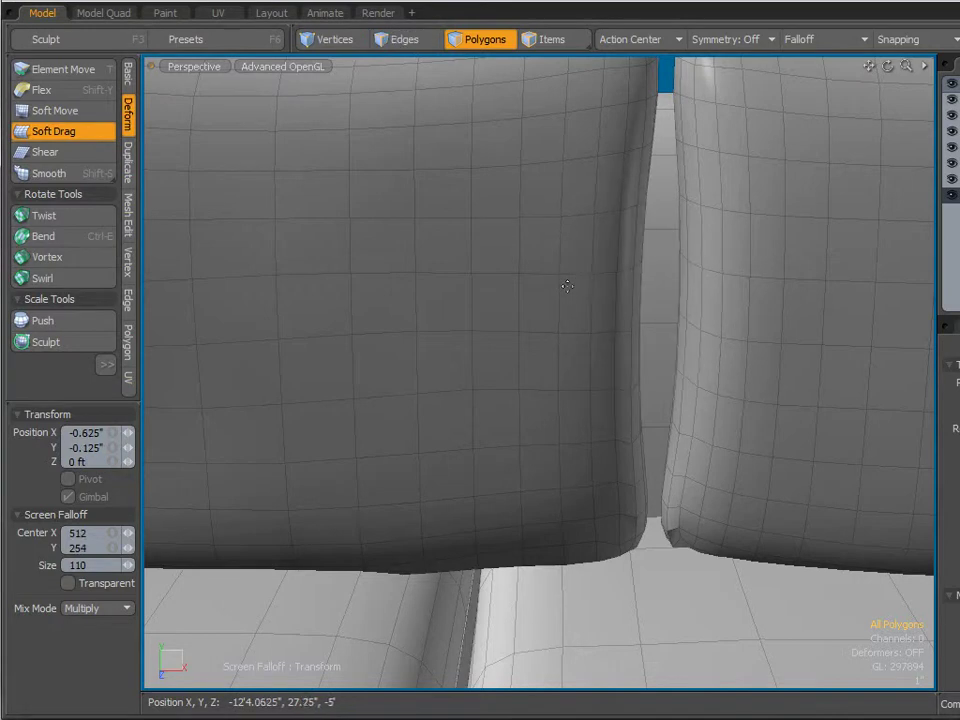
- Select the whole adjacent back cushion and take it out of the mesh to isolate the corner cushion's side edge
{"action": "key", "text": "space"}
{"action": "double_click", "coordinate": [760, 320]}
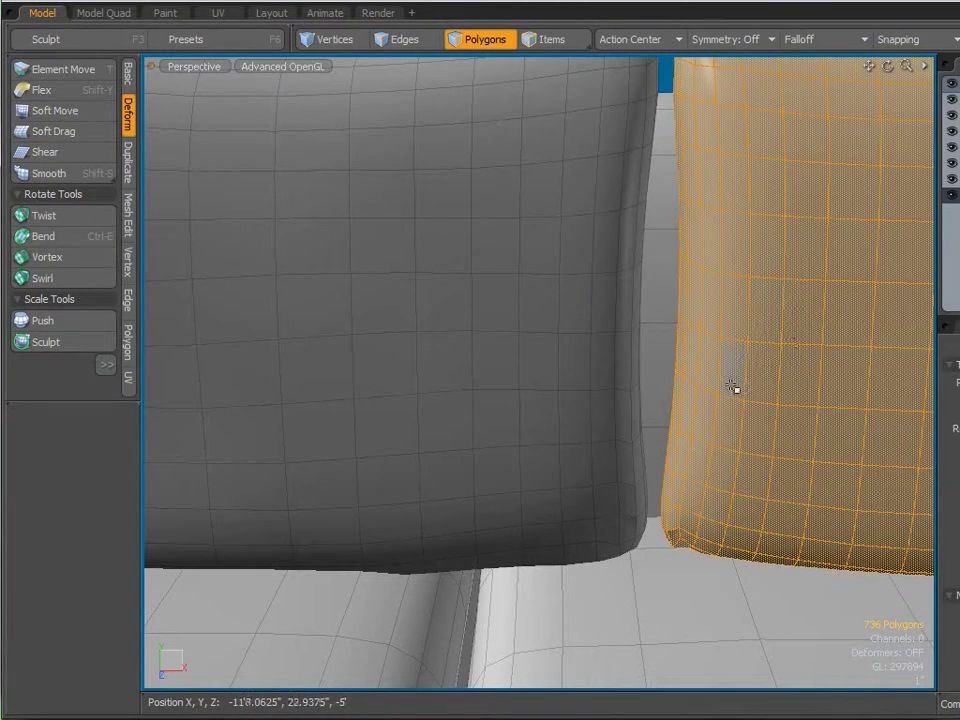
{"action": "key", "text": "Delete"}
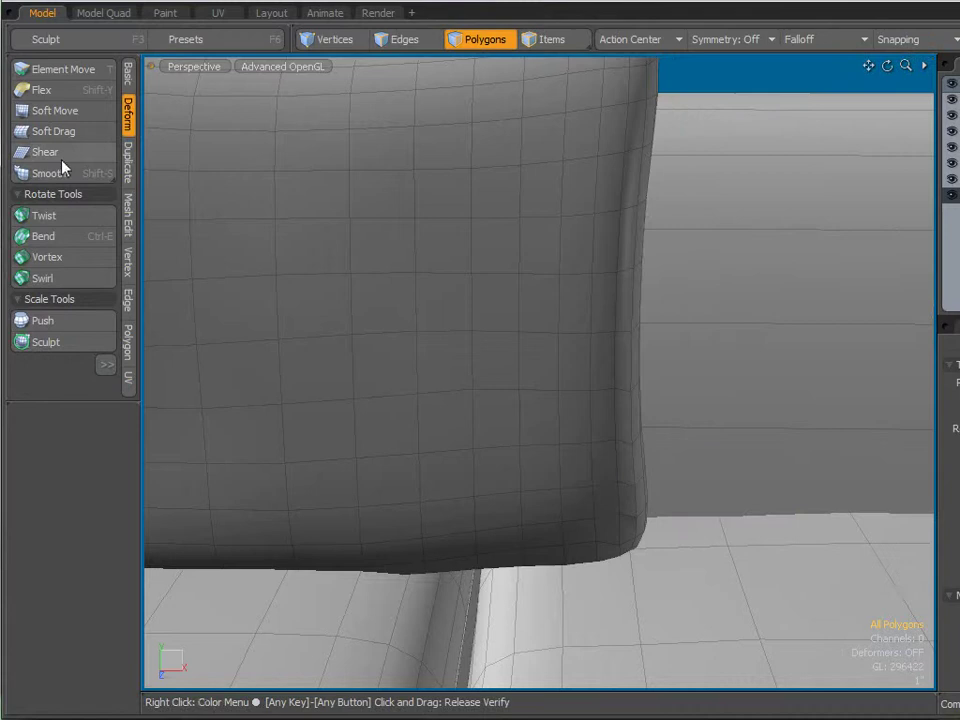
- Soft-drag the exposed side edge of the corner back cushion with a falloff size of about 131, and restore the adjacent cushion
{"action": "left_click", "coordinate": [60, 140]}
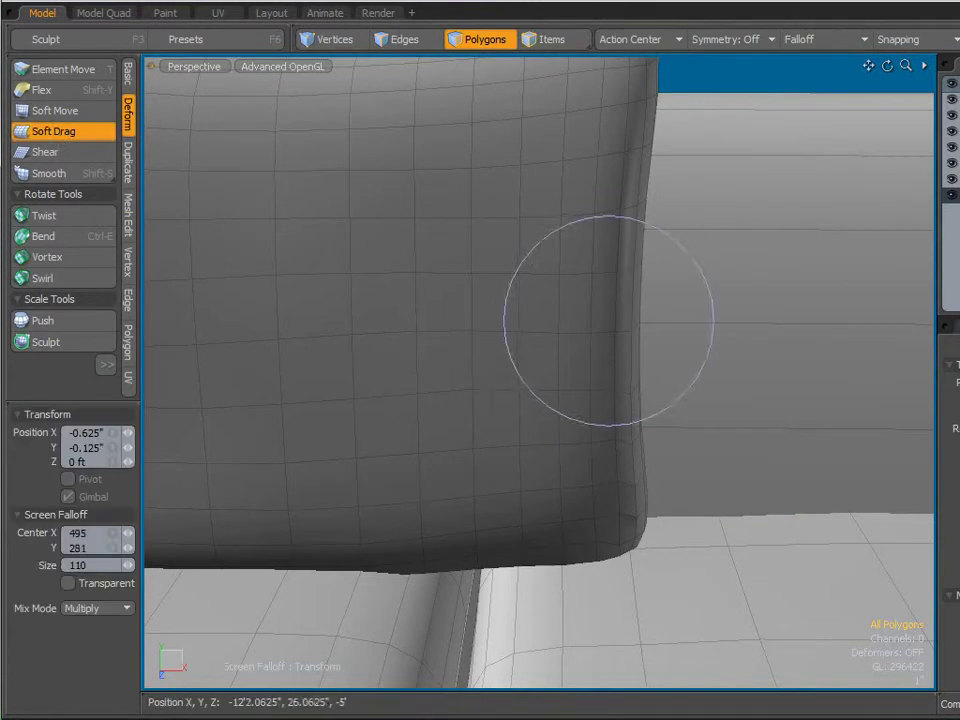
{"action": "mouse_move", "coordinate": [636, 297]}
{"action": "left_mouse_down"}
{"action": "mouse_move", "coordinate": [519, 297]}
{"action": "mouse_move", "coordinate": [637, 296]}
{"action": "left_mouse_up"}
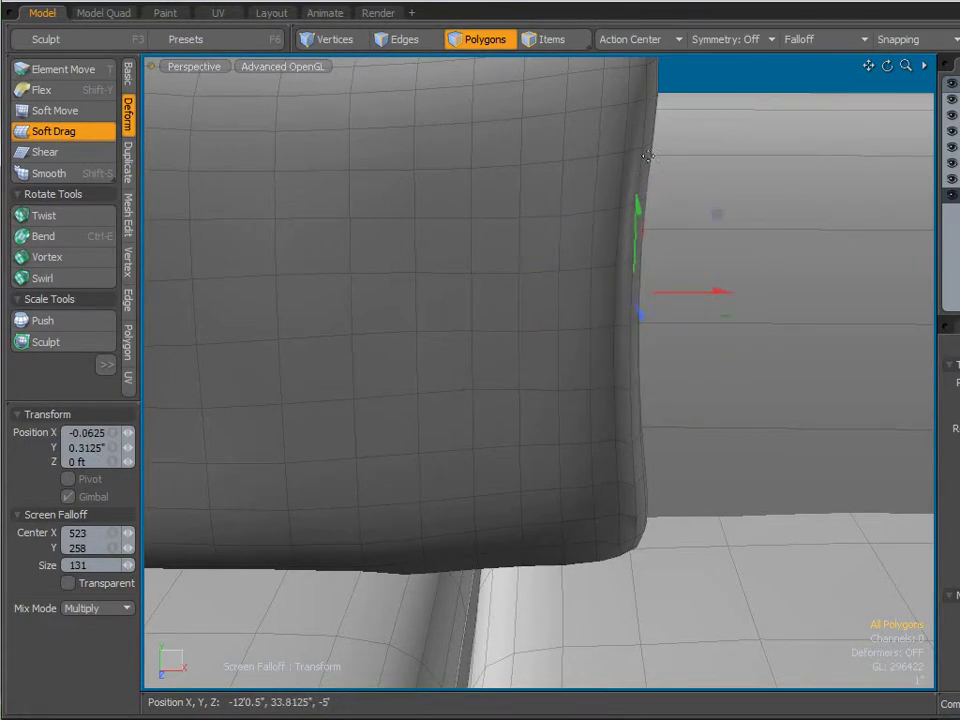
{"action": "left_click_drag", "start_coordinate": [649, 162], "coordinate": [650, 163]}
{"action": "key", "text": "space"}
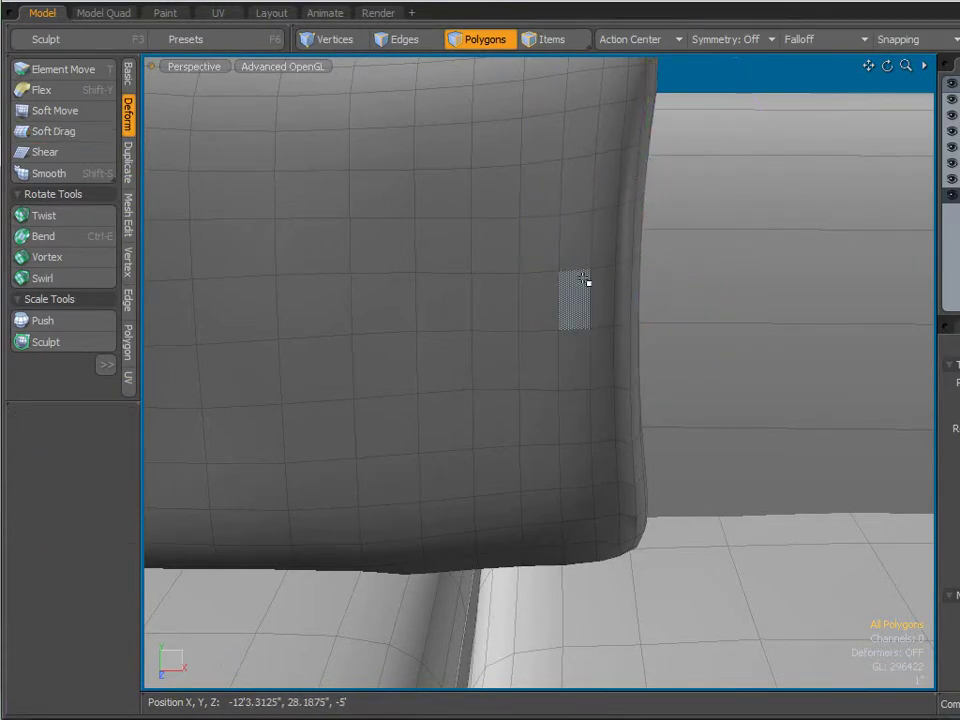
{"action": "scroll", "coordinate": [551, 486], "scroll_direction": "down", "scroll_amount": 2}
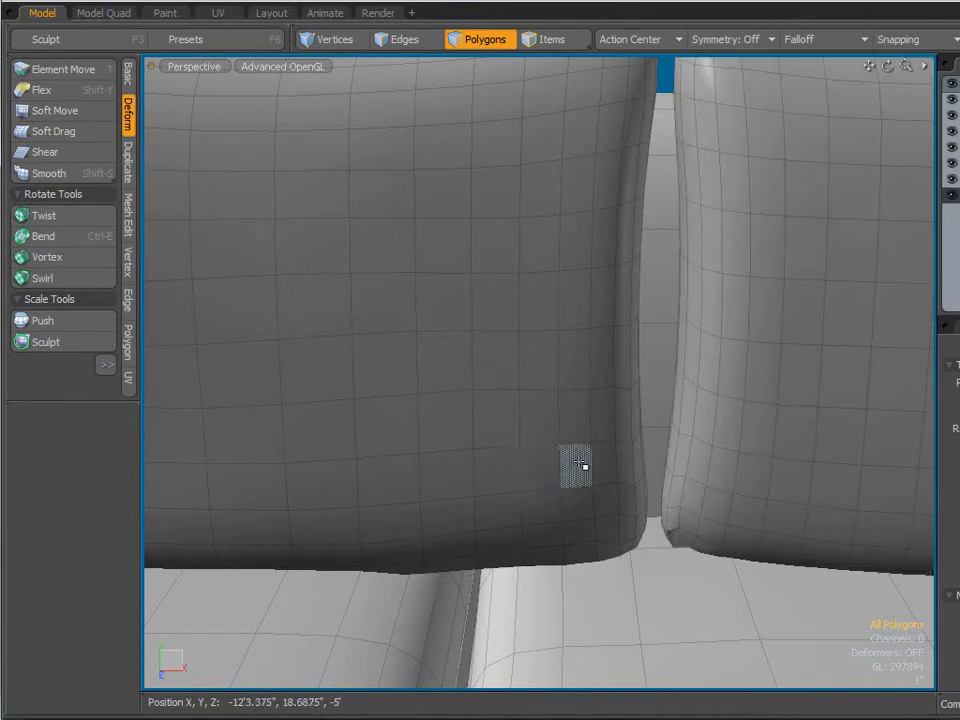
- Examine the softened cushions from close up and across the whole sofa
{"action": "scroll", "coordinate": [581, 462], "scroll_direction": "down", "scroll_amount": 3}
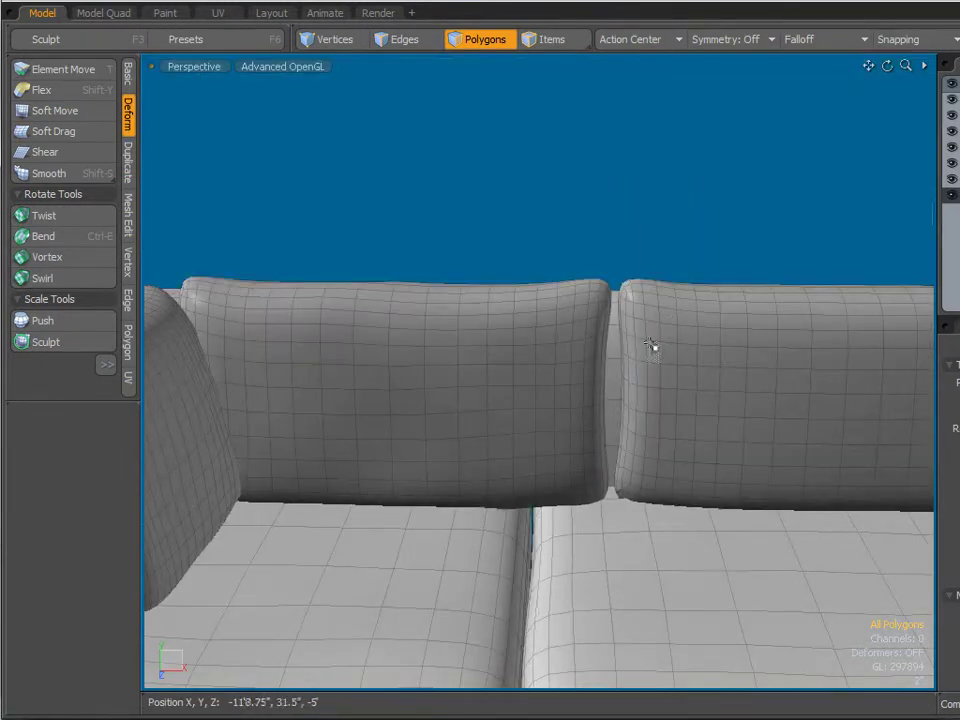
{"action": "left_click_drag", "start_coordinate": [650, 345], "coordinate": [574, 274], "text": "alt"}
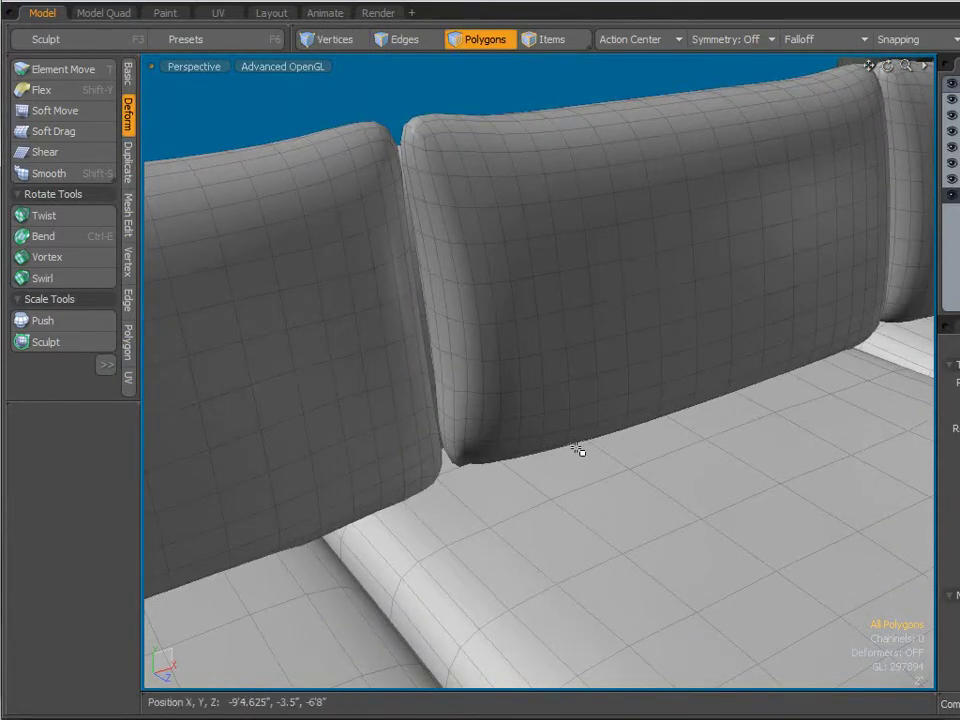
{"action": "scroll", "coordinate": [574, 448], "scroll_direction": "down", "scroll_amount": 5}
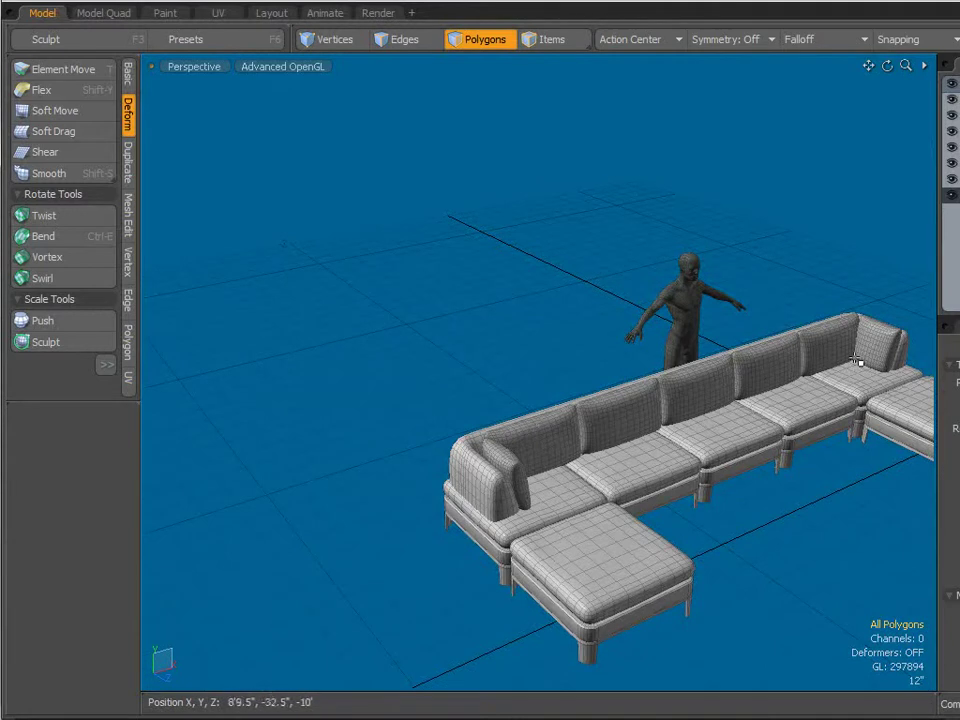
{"action": "left_click_drag", "start_coordinate": [856, 360], "coordinate": [637, 340], "text": "alt"}
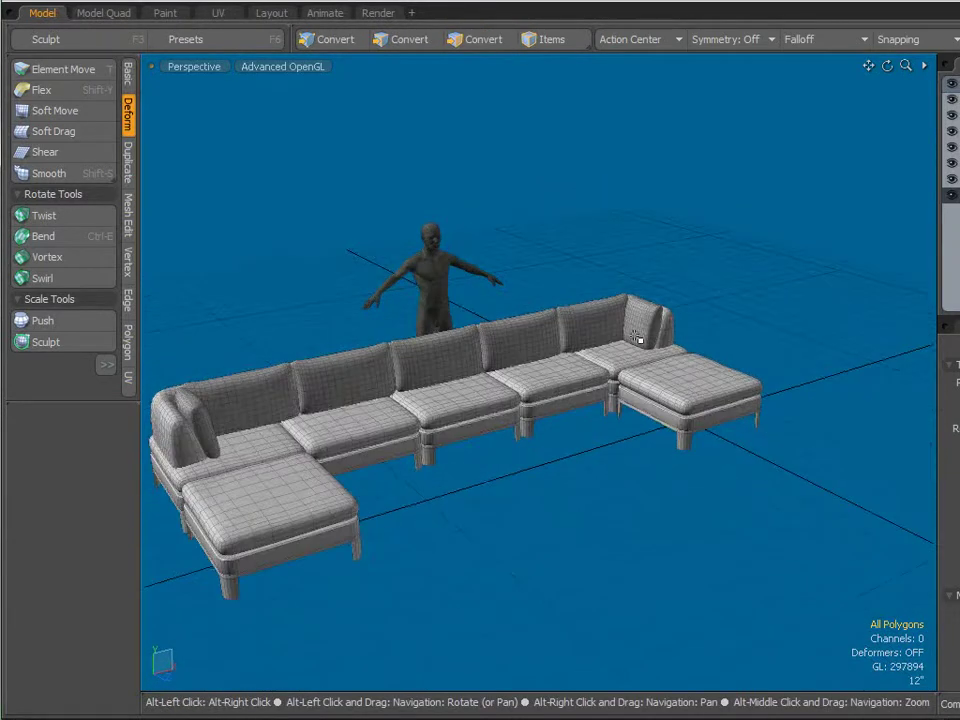
{"action": "left_click_drag", "start_coordinate": [367, 377], "coordinate": [624, 369], "text": "alt"}
{"action": "scroll", "coordinate": [527, 376], "scroll_direction": "up", "scroll_amount": 3}
{"action": "scroll", "coordinate": [527, 376], "scroll_direction": "up", "scroll_amount": 2}
{"action": "left_click_drag", "start_coordinate": [525, 381], "coordinate": [441, 469], "text": "alt"}
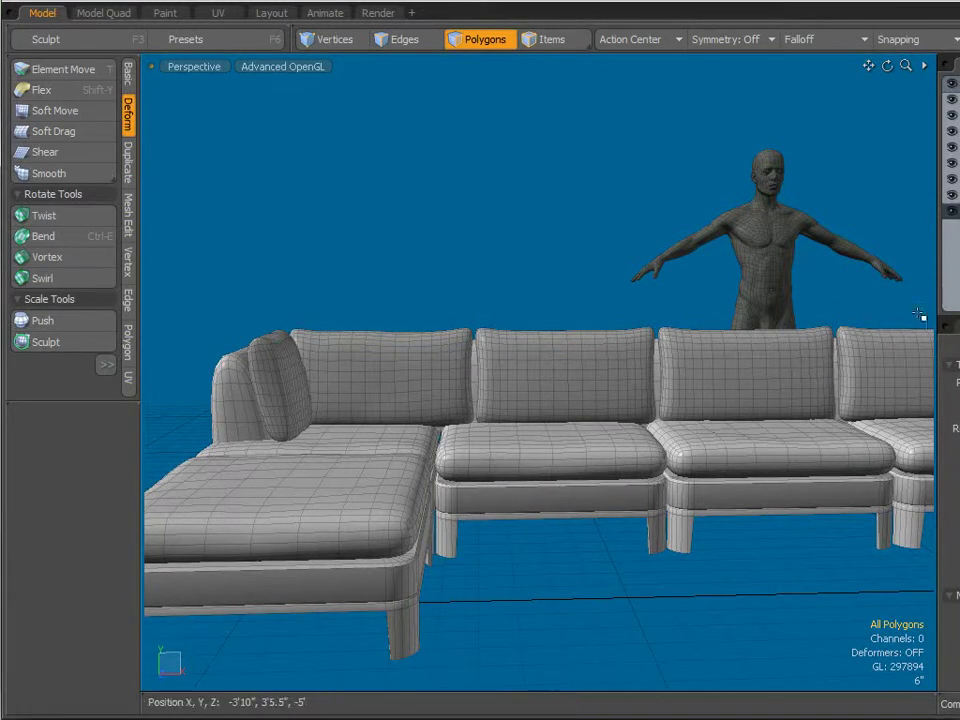
- Create a box 28.125" wide, 11.5" high and 6.75" deep on the seat in front of the second back cushion
{"action": "left_click_drag", "start_coordinate": [943, 326], "coordinate": [958, 330]}
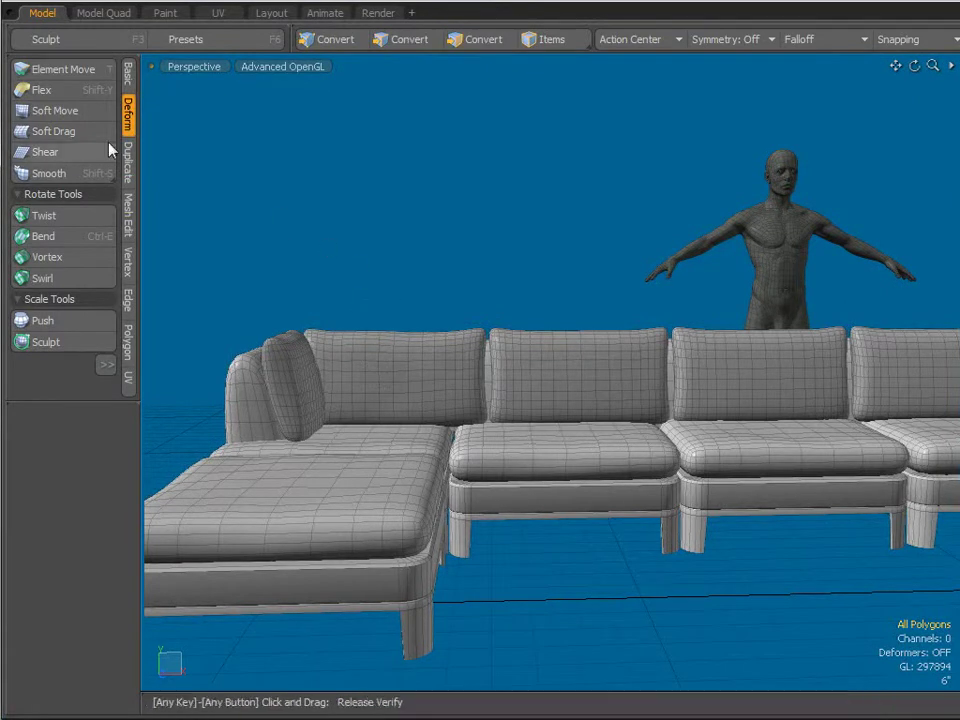
{"action": "left_click", "coordinate": [127, 75]}
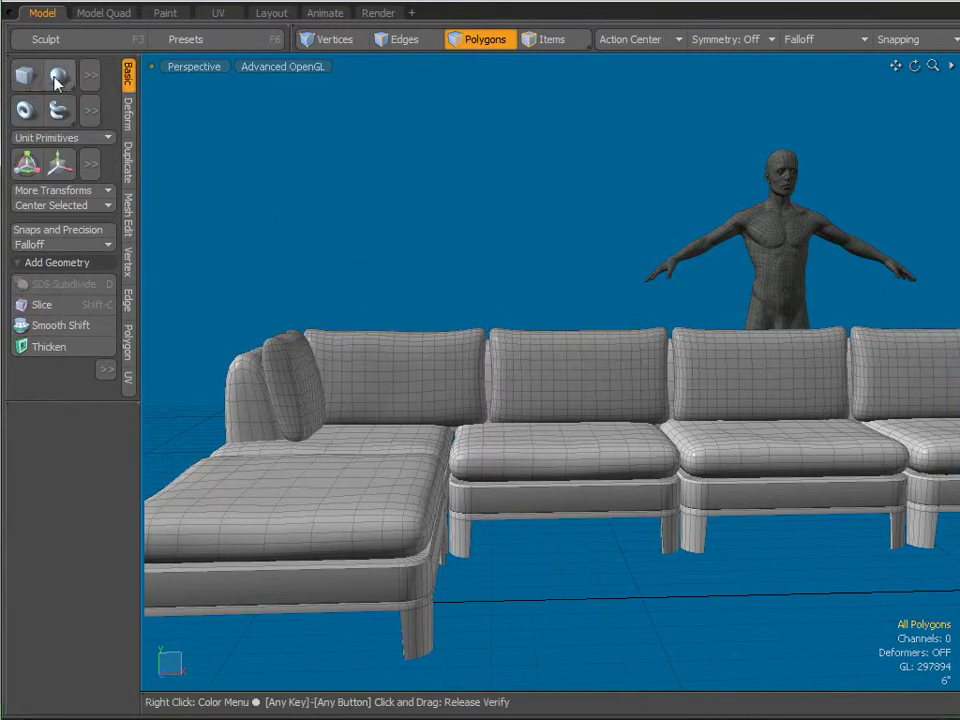
{"action": "left_click", "coordinate": [27, 75]}
{"action": "scroll", "coordinate": [393, 366], "scroll_direction": "up", "scroll_amount": 3}
{"action": "left_click_drag", "start_coordinate": [468, 382], "coordinate": [622, 420]}
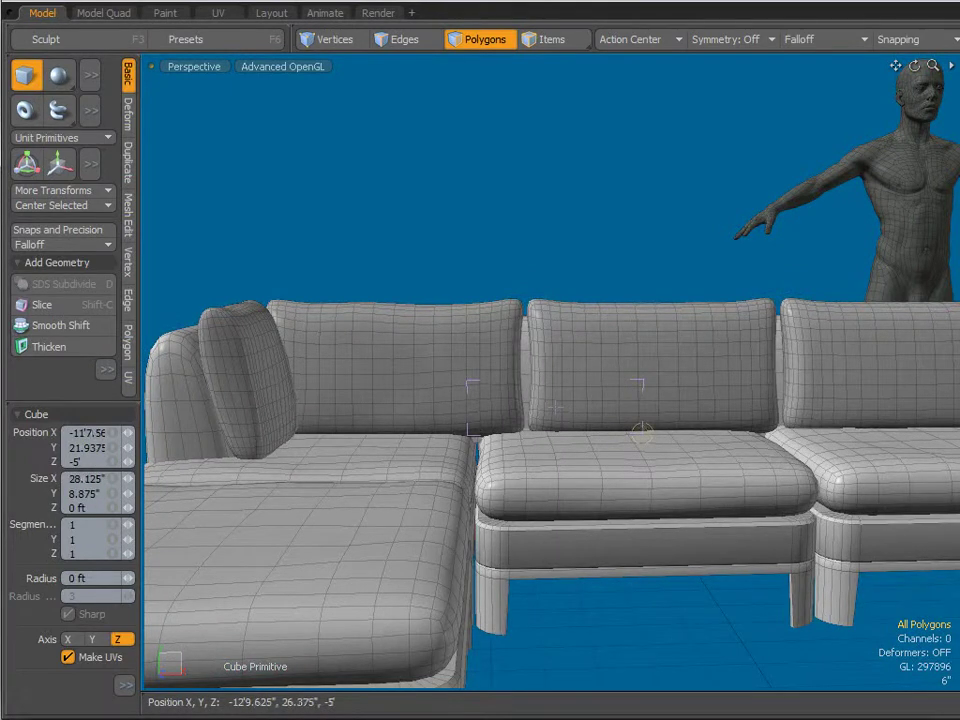
{"action": "left_click_drag", "start_coordinate": [558, 390], "coordinate": [666, 435]}
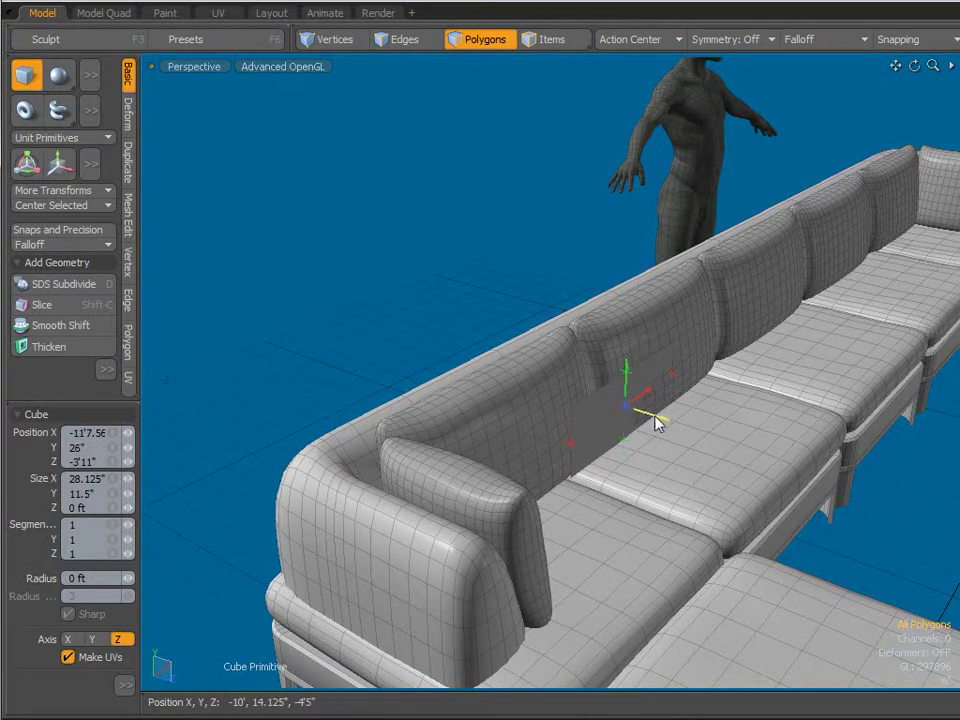
{"action": "left_click_drag", "start_coordinate": [660, 418], "coordinate": [611, 453], "text": "alt"}
{"action": "left_click_drag", "start_coordinate": [633, 412], "coordinate": [660, 427]}
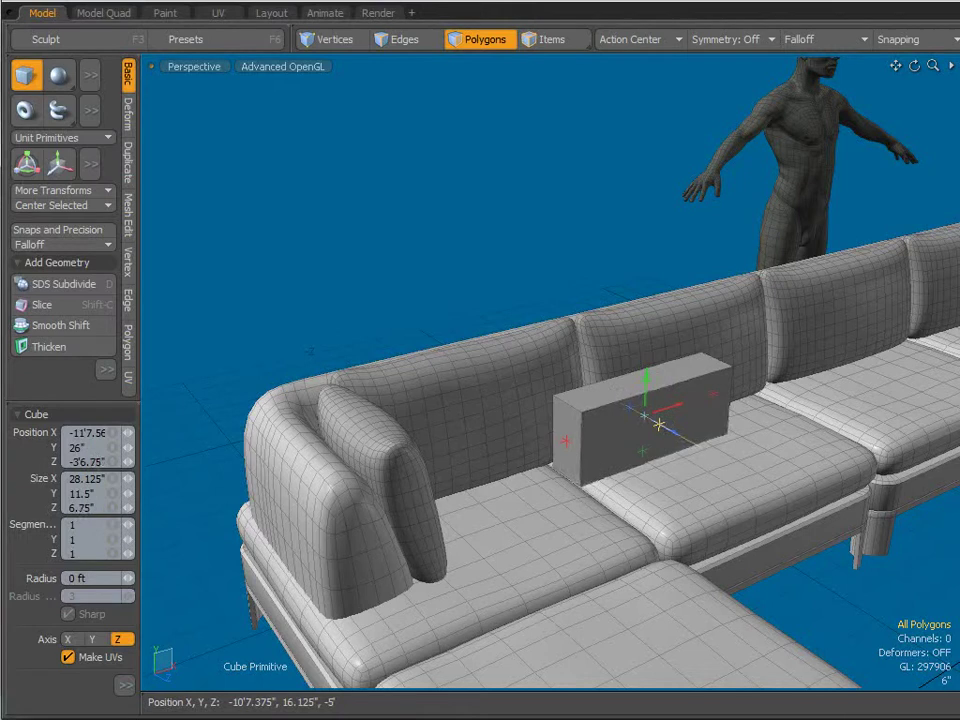
{"action": "key", "text": "q"}
{"action": "left_click", "coordinate": [375, 225]}
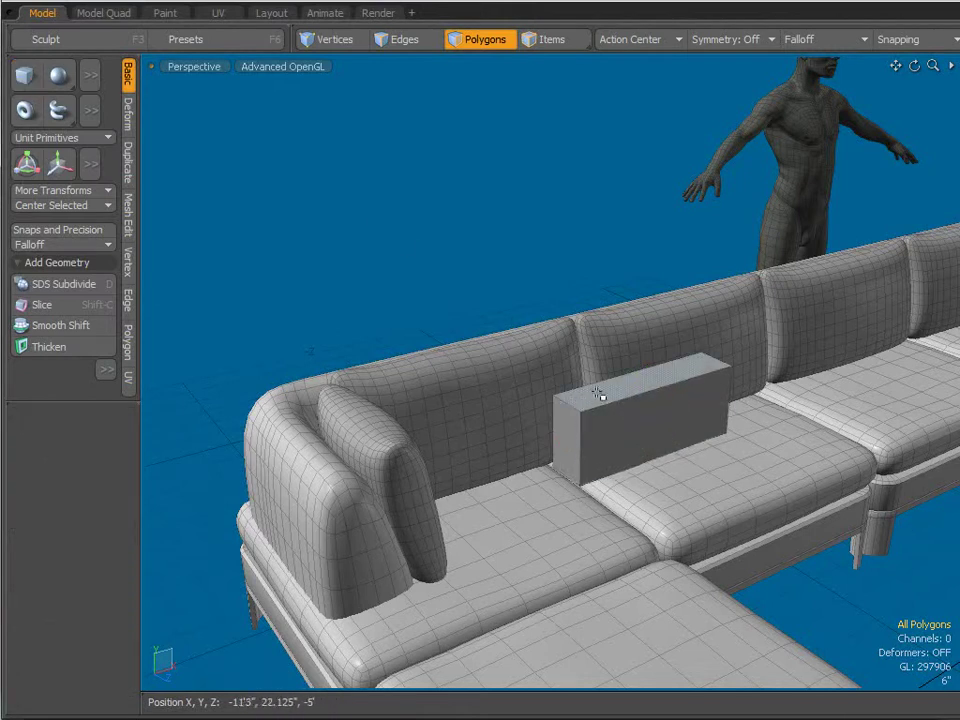
- Turn the box into a small, rounded and subdivided pillow in front of the second back cushion
{"action": "scroll", "coordinate": [600, 392], "scroll_direction": "up", "scroll_amount": 3}
{"action": "left_click_drag", "start_coordinate": [303, 614], "coordinate": [519, 508], "text": "alt"}
{"action": "left_click", "coordinate": [612, 481]}
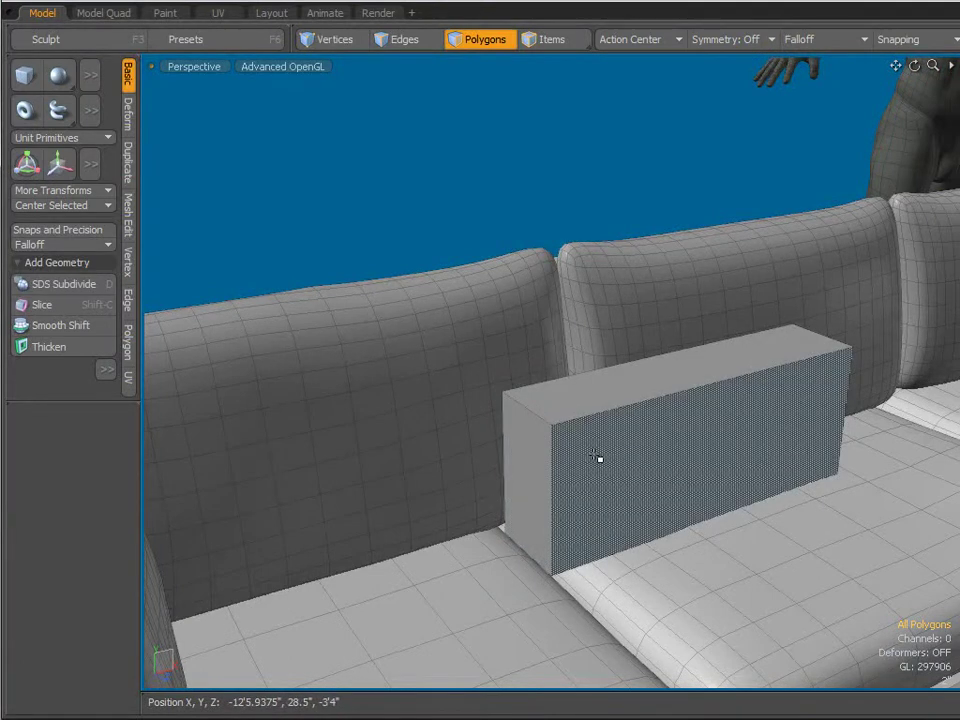
{"action": "key", "text": "w"}
{"action": "left_click_drag", "start_coordinate": [690, 378], "coordinate": [690, 364]}
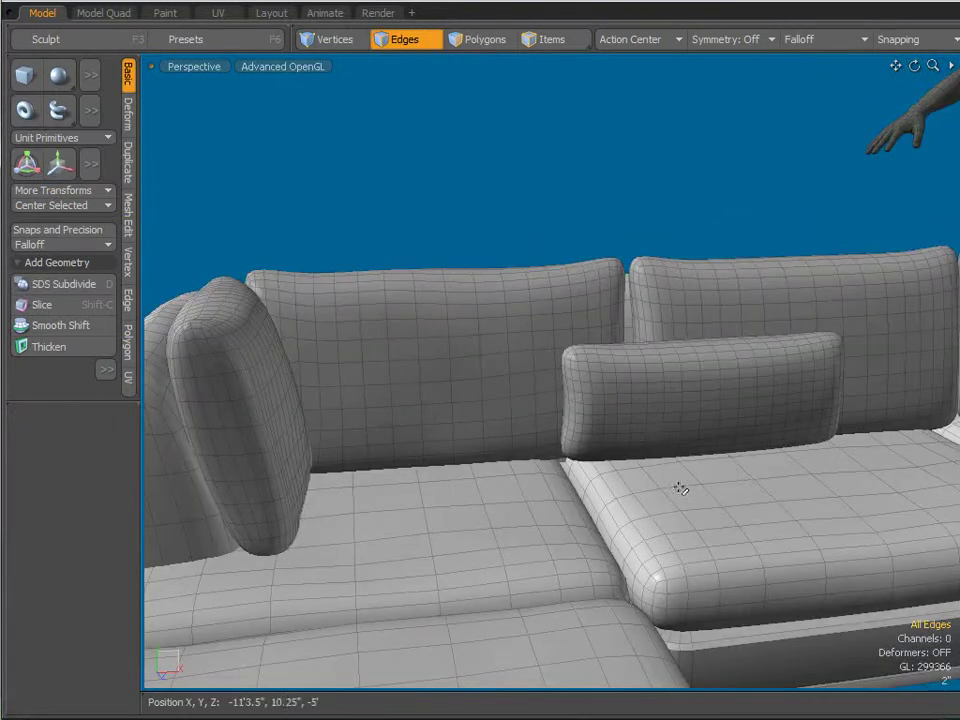
- Scale the small pillow uniformly to 76% and move it down 3.625" onto the seat
{"action": "key", "text": "r"}
{"action": "left_click_drag", "start_coordinate": [704, 396], "coordinate": [657, 396]}
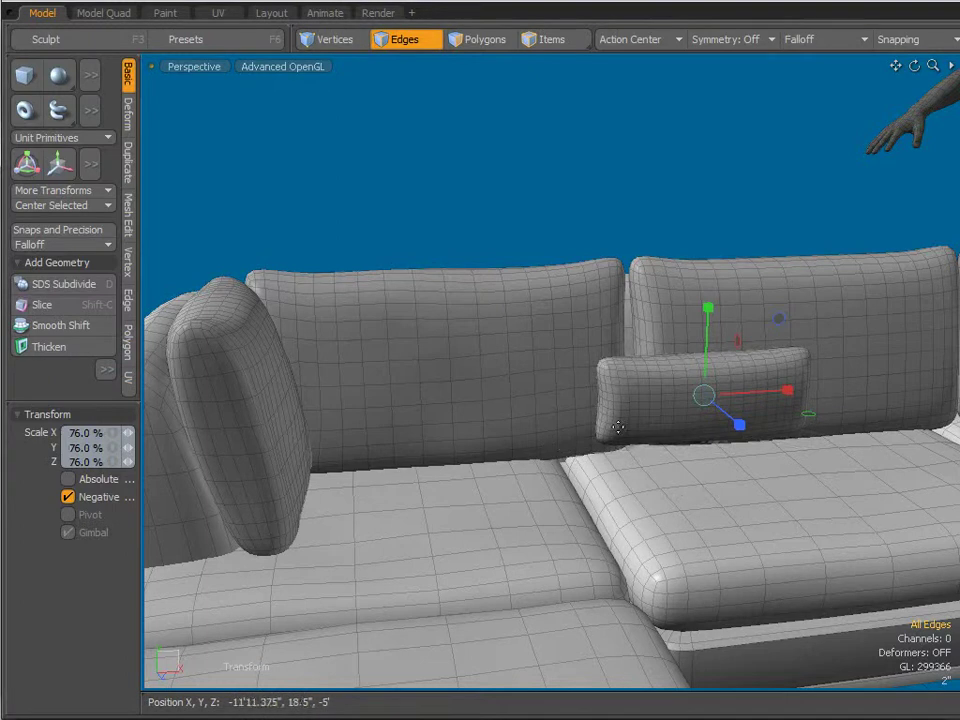
{"action": "key", "text": "w"}
{"action": "left_click_drag", "start_coordinate": [711, 320], "coordinate": [711, 355]}
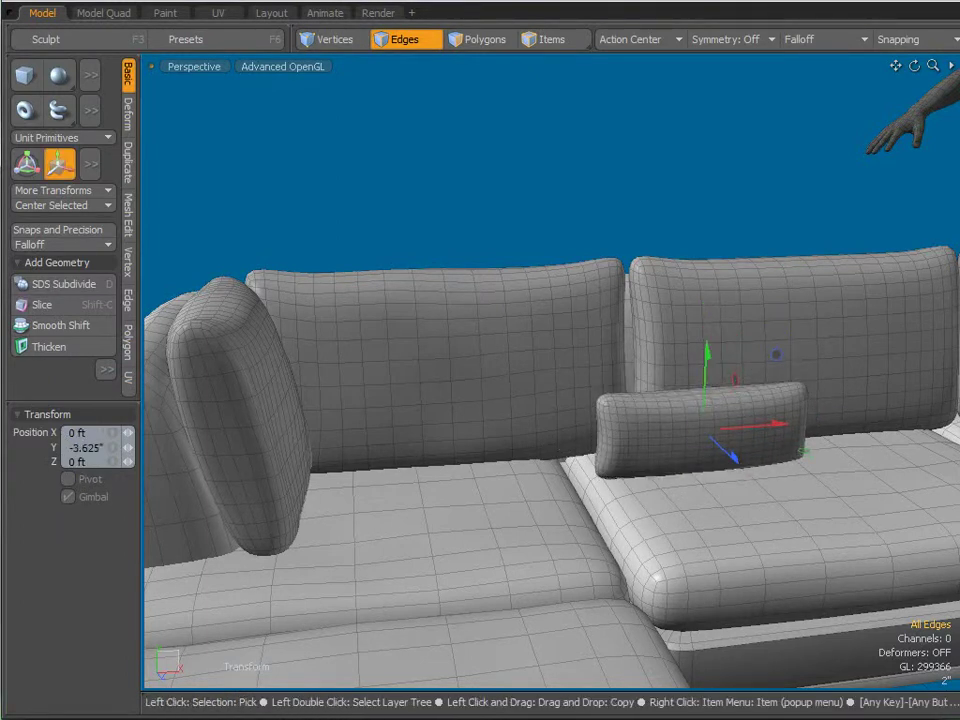
{"action": "key", "text": "space"}
- Select the back cushion behind the small pillow, move it 1.3125" along Z and slightly toward -X, and rotate it 2.5° about Y
{"action": "left_click_drag", "start_coordinate": [640, 300], "coordinate": [557, 387], "text": "alt"}
{"action": "key", "text": "3"}
{"action": "double_click", "coordinate": [573, 283]}
{"action": "scroll", "coordinate": [572, 311], "scroll_direction": "up", "scroll_amount": 2}
{"action": "left_click_drag", "start_coordinate": [529, 349], "coordinate": [662, 380], "text": "alt"}
{"action": "key", "text": "w"}
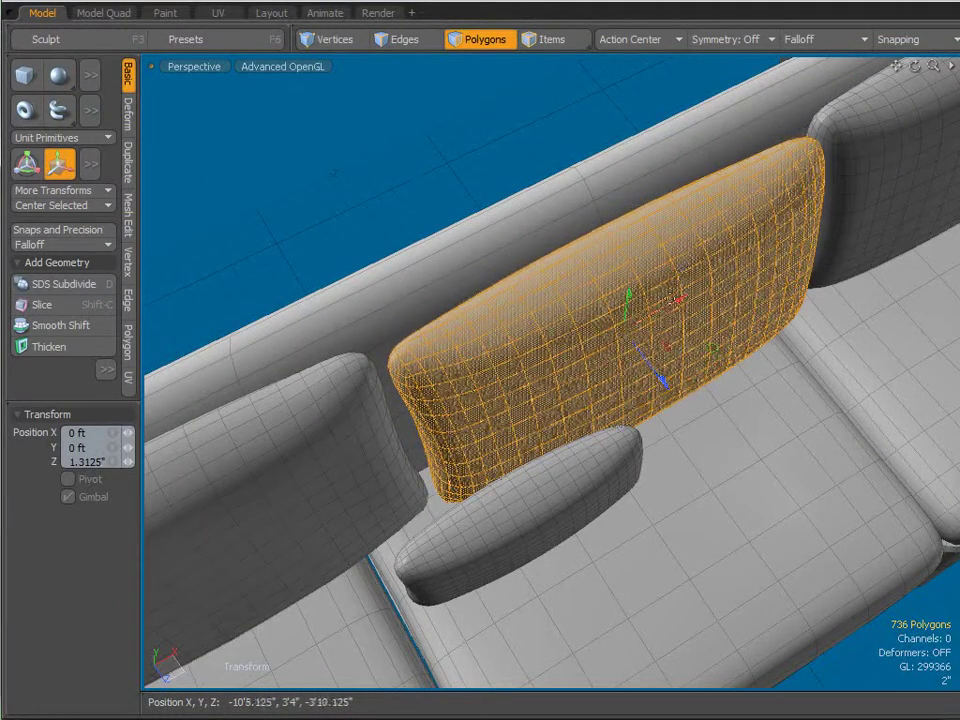
{"action": "left_click_drag", "start_coordinate": [681, 299], "coordinate": [676, 302]}
{"action": "key", "text": "r"}
{"action": "key", "text": "e"}
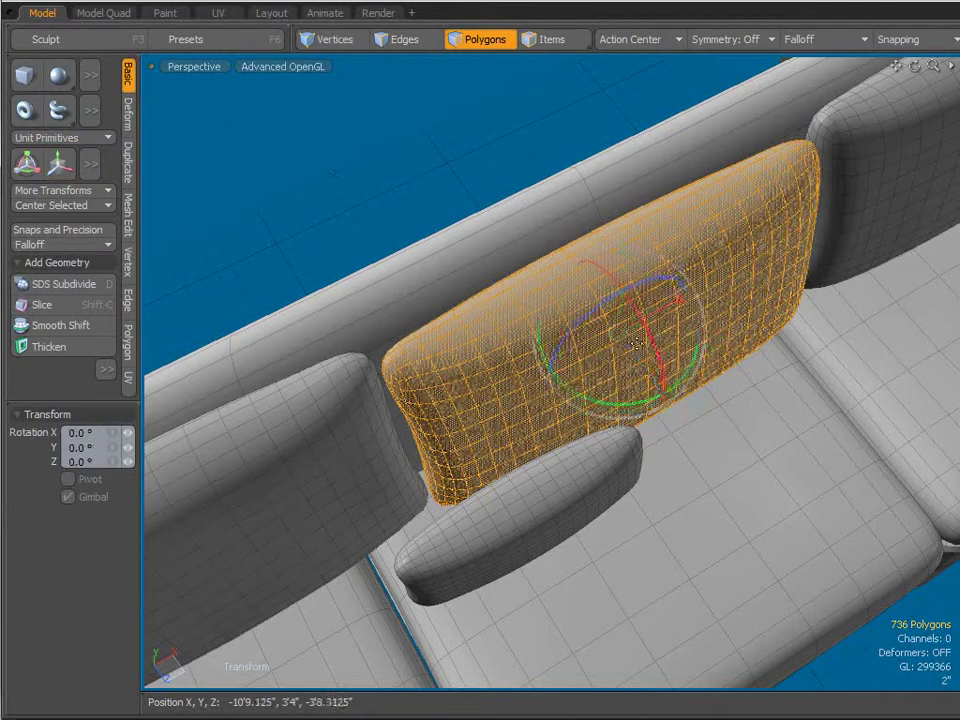
{"action": "left_click_drag", "start_coordinate": [609, 407], "coordinate": [660, 373]}
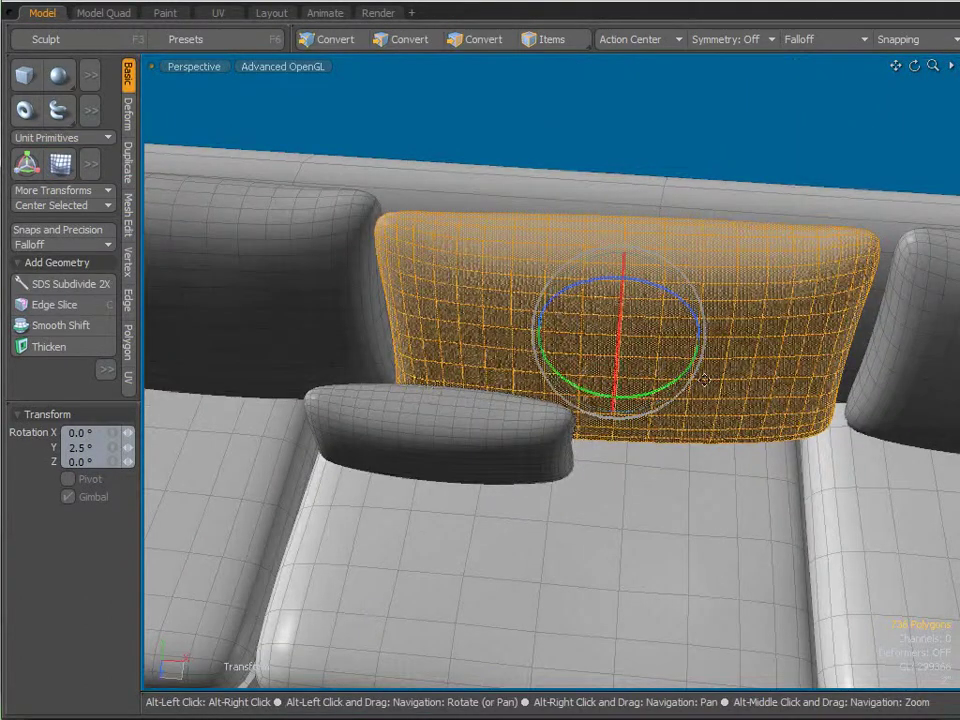
- Select the middle back cushion and rotate it -3° about X and slightly about Y
{"action": "right_click_drag", "start_coordinate": [705, 381], "coordinate": [362, 411], "text": "alt"}
{"action": "key", "text": "space"}
{"action": "double_click", "coordinate": [708, 380]}
{"action": "right_click_drag", "start_coordinate": [708, 380], "coordinate": [415, 422], "text": "alt"}
{"action": "left_click_drag", "start_coordinate": [413, 421], "coordinate": [303, 373], "text": "alt"}
{"action": "key", "text": "e"}
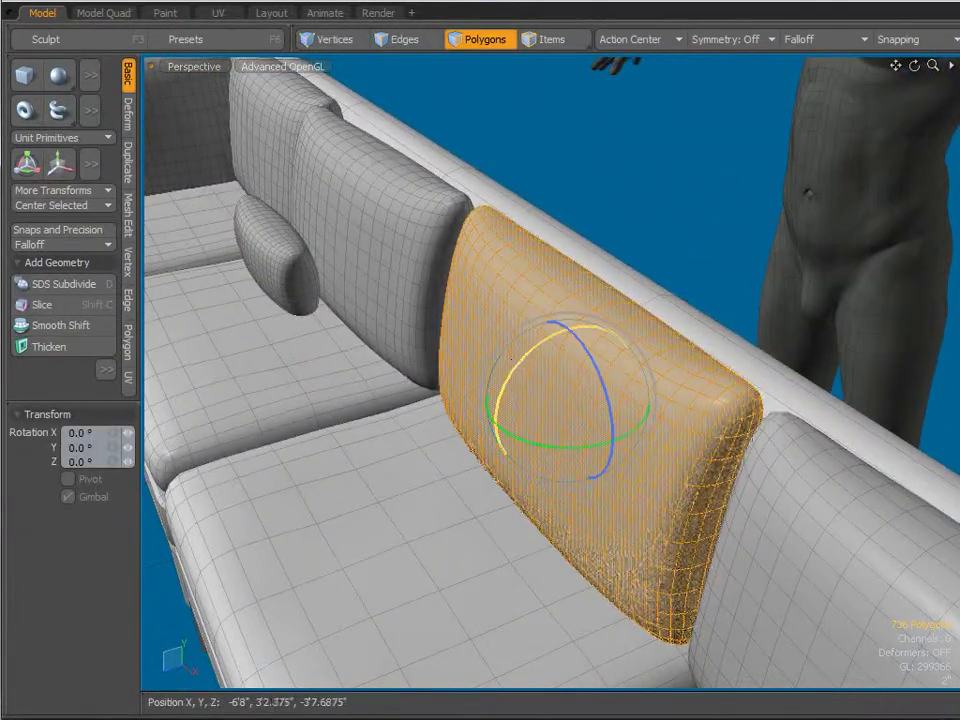
{"action": "left_click_drag", "start_coordinate": [514, 373], "coordinate": [518, 386]}
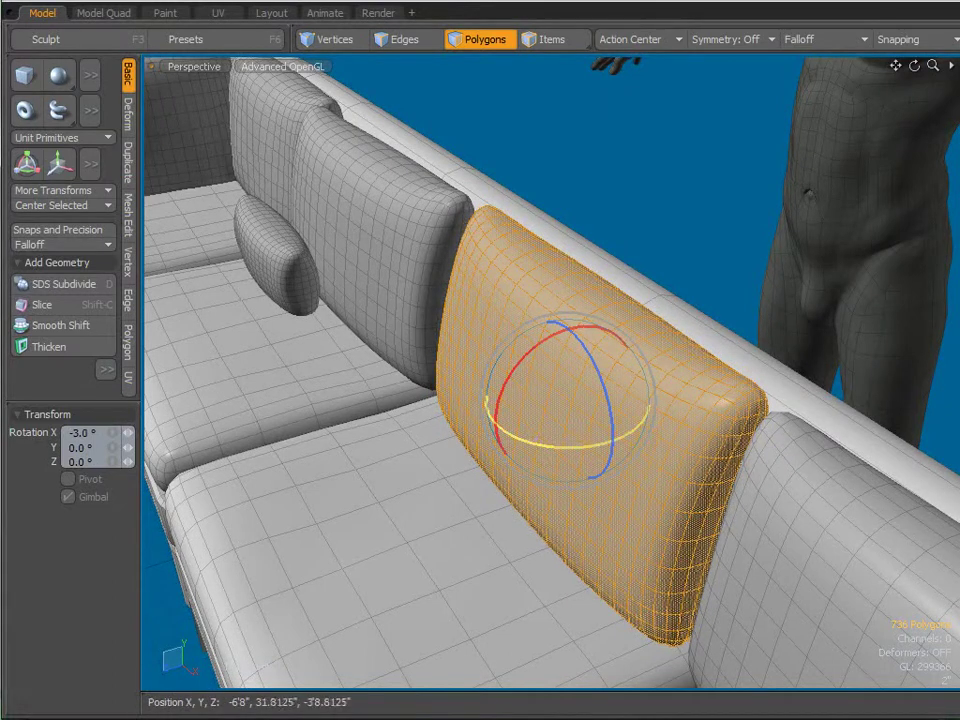
{"action": "left_click_drag", "start_coordinate": [525, 441], "coordinate": [537, 440]}
- Move the middle back cushion -0.625" along X and adjust its scale slightly
{"action": "key", "text": "w"}
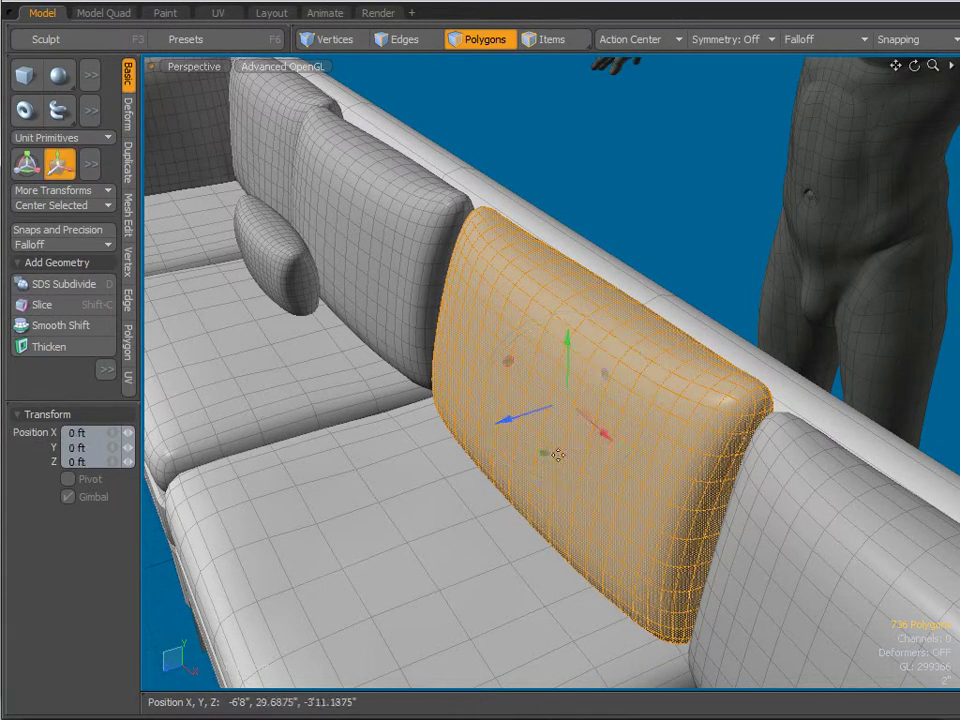
{"action": "left_click_drag", "start_coordinate": [605, 445], "coordinate": [703, 431]}
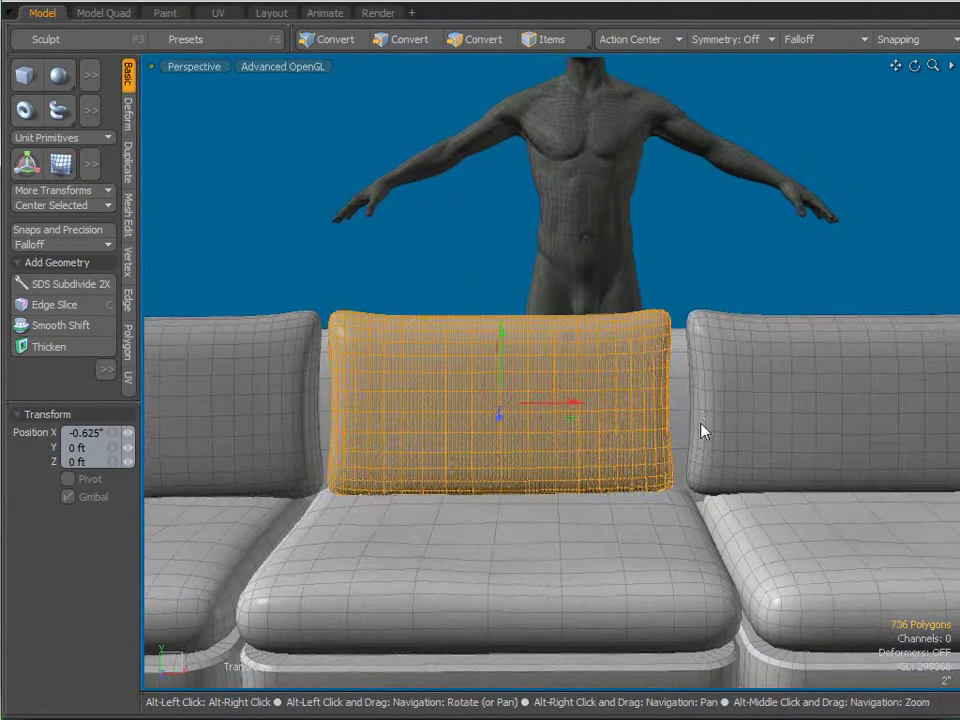
{"action": "key", "text": "r"}
{"action": "left_click_drag", "start_coordinate": [583, 401], "coordinate": [584, 411]}
{"action": "key", "text": "w"}
{"action": "left_click_drag", "start_coordinate": [711, 431], "coordinate": [419, 408], "text": "alt+shift"}
{"action": "key", "text": "q"}
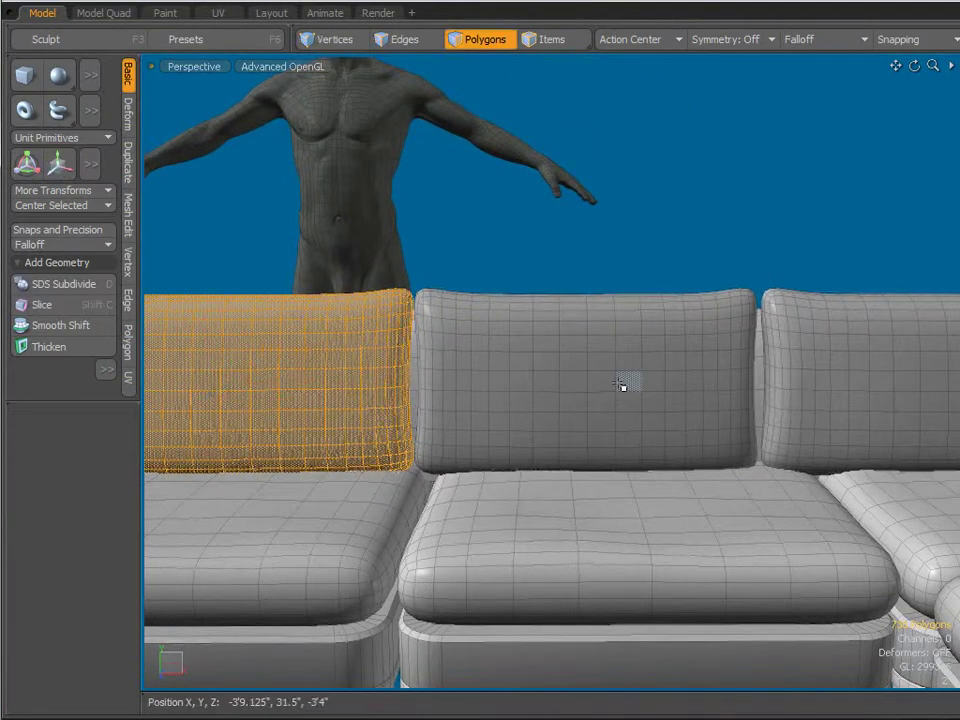
- Select the fourth back cushion, pull it slightly forward along Z, rotate it 2.5° about Y and shift it along X
{"action": "left_click", "coordinate": [620, 384]}
{"action": "left_click_drag", "start_coordinate": [620, 384], "coordinate": [696, 480], "text": "alt"}
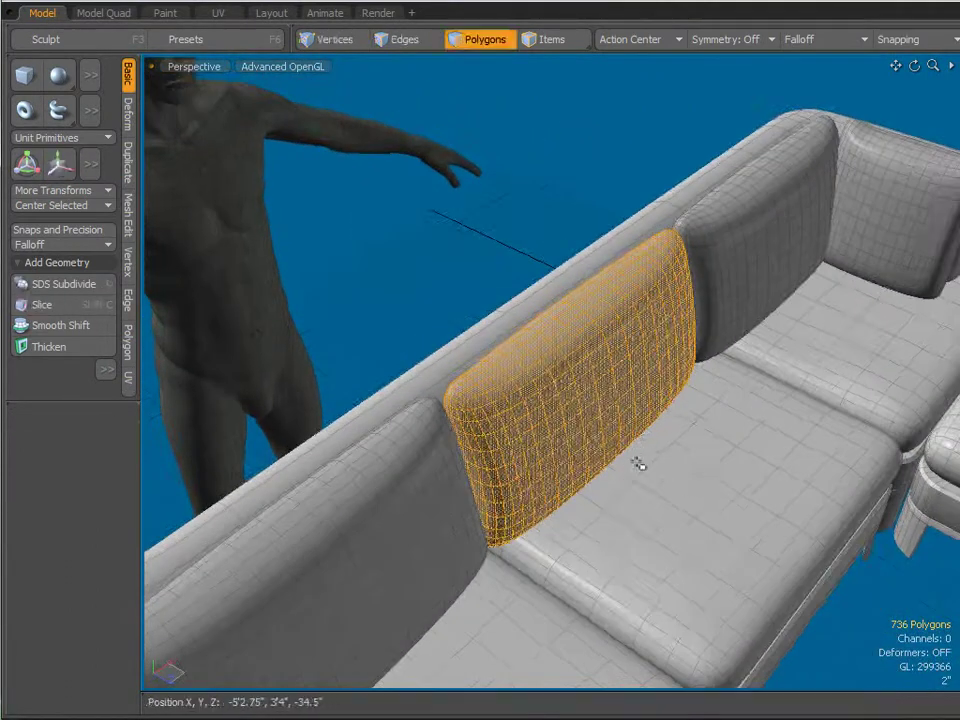
{"action": "key", "text": "w"}
{"action": "left_click_drag", "start_coordinate": [645, 418], "coordinate": [654, 421]}
{"action": "key", "text": "e"}
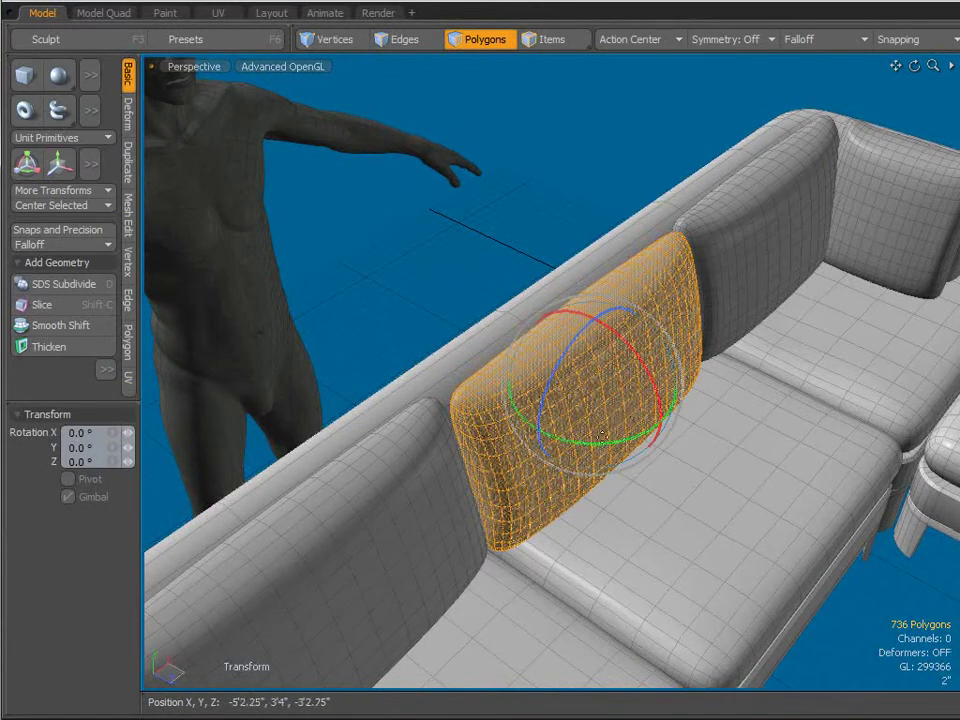
{"action": "left_click_drag", "start_coordinate": [606, 450], "coordinate": [600, 438]}
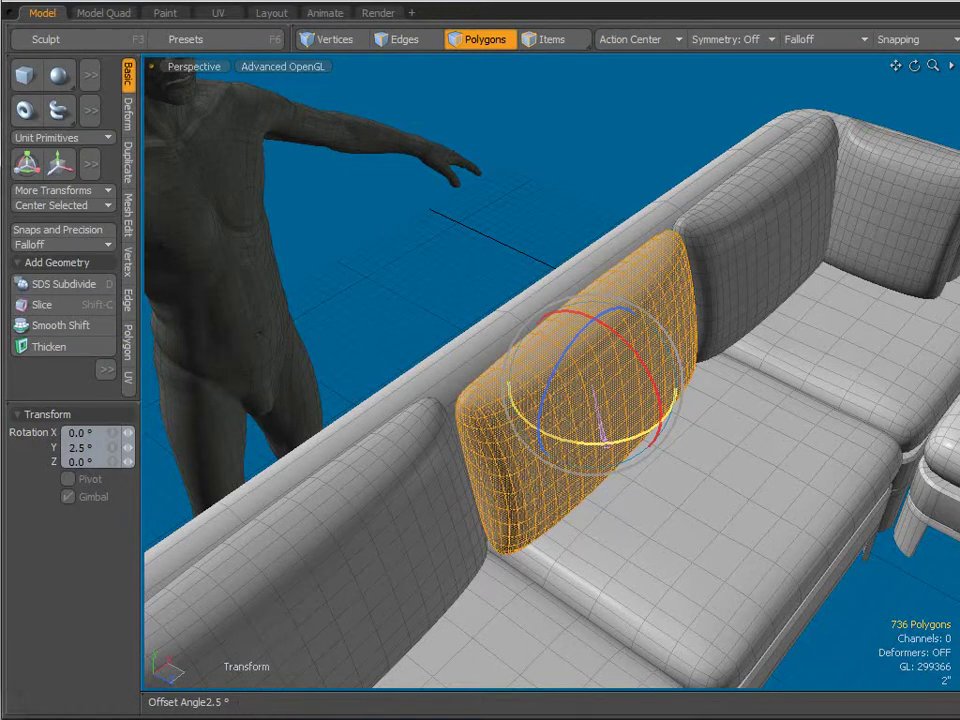
{"action": "key", "text": "w"}
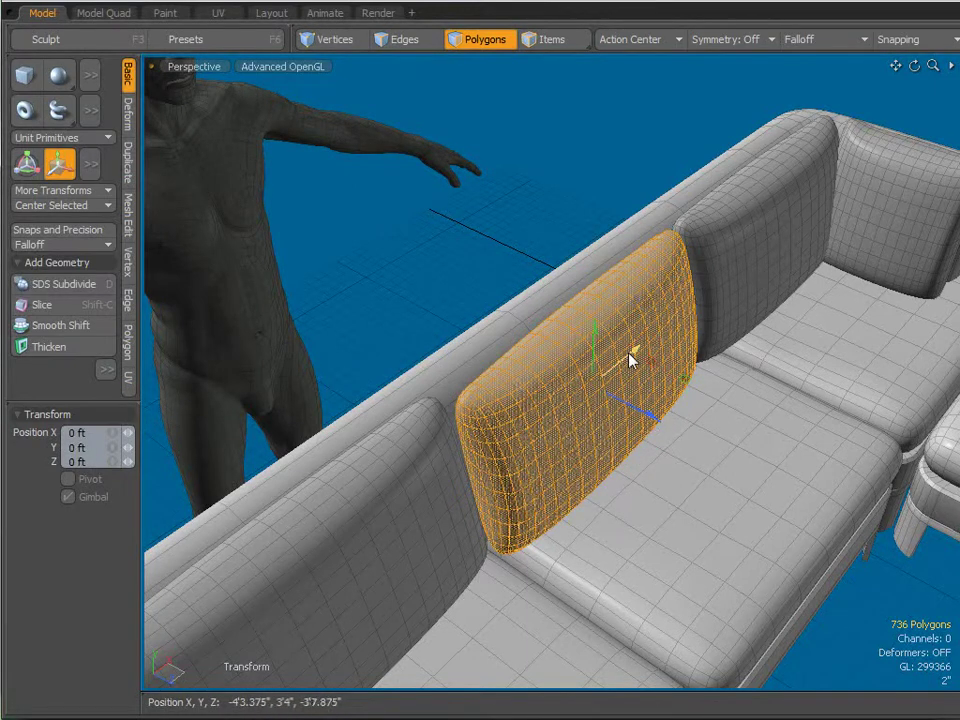
{"action": "left_click_drag", "start_coordinate": [632, 360], "coordinate": [480, 340]}
{"action": "left_click_drag", "start_coordinate": [652, 380], "coordinate": [412, 388], "text": "alt+shift"}
- Select the fifth back cushion, move it -0.875" along X, and clear the selection
{"action": "key", "text": "space"}
{"action": "double_click", "coordinate": [665, 409]}
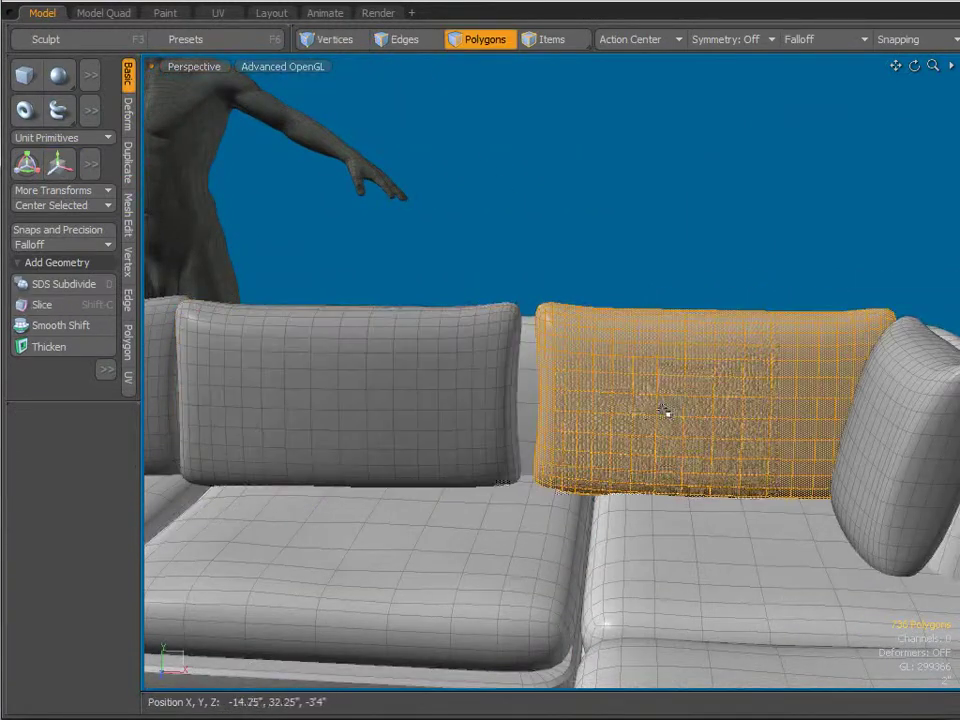
{"action": "key", "text": "w"}
{"action": "left_click_drag", "start_coordinate": [777, 412], "coordinate": [767, 412]}
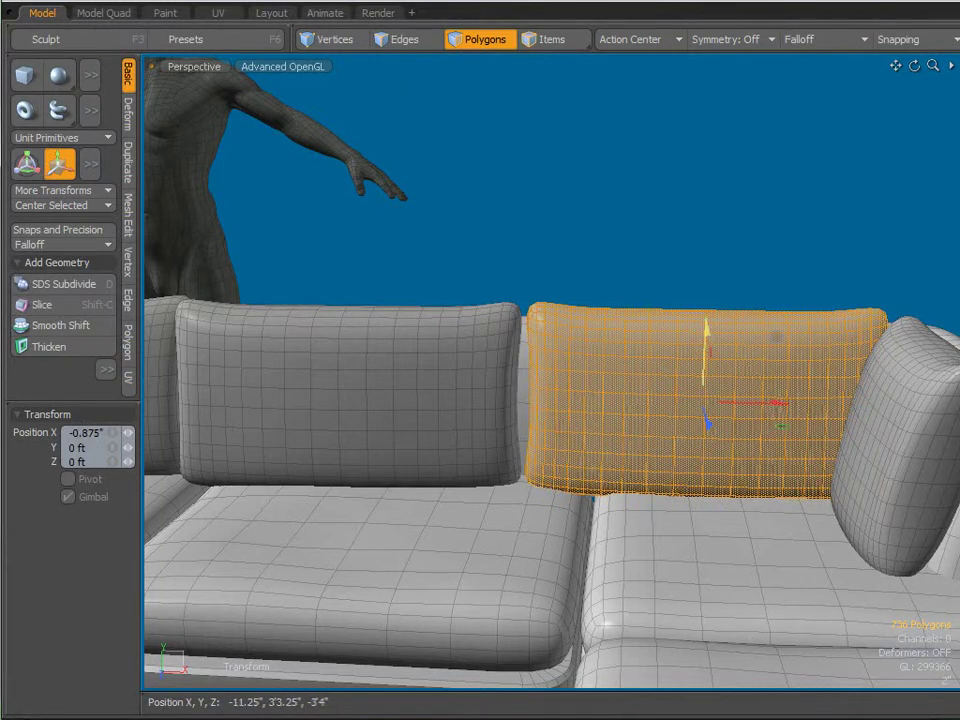
{"action": "left_click_drag", "start_coordinate": [706, 352], "coordinate": [743, 434]}
{"action": "key", "text": "space"}
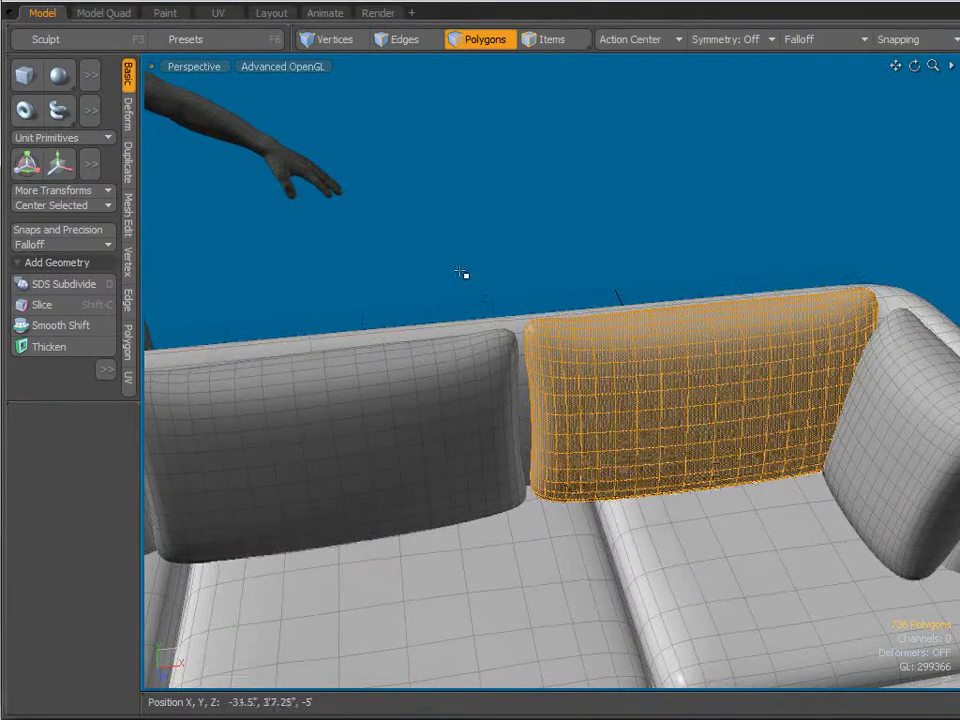
{"action": "left_click", "coordinate": [463, 274]}
- Select the small throw pillow and move it in front of the first back cushion, adjusting its height on the seat
{"action": "scroll", "coordinate": [420, 422], "scroll_direction": "down", "scroll_amount": 5}
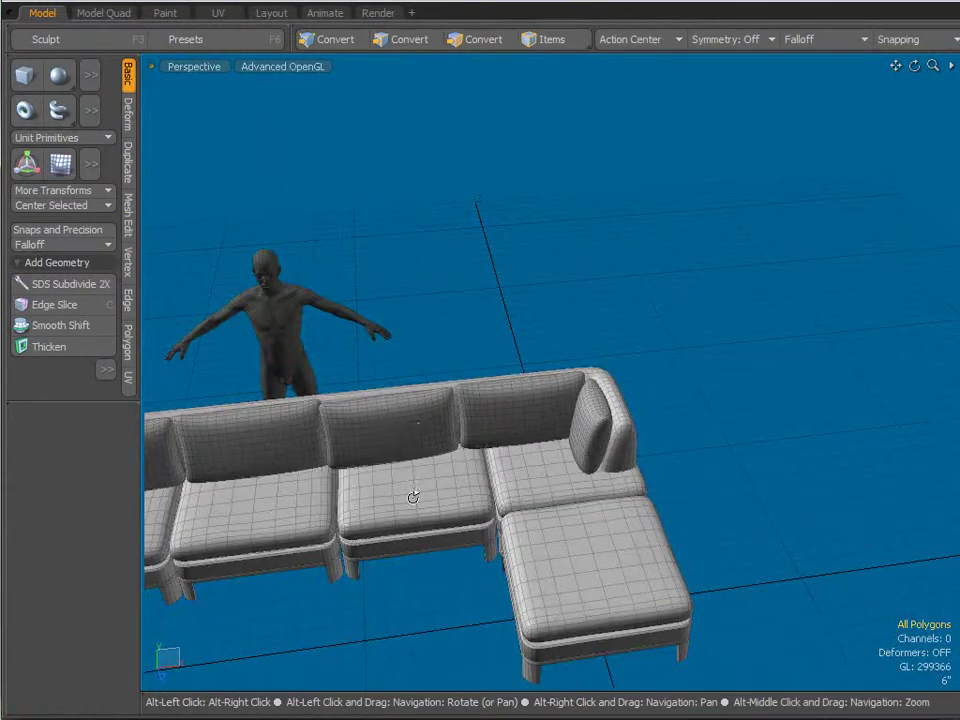
{"action": "left_click_drag", "start_coordinate": [413, 497], "coordinate": [722, 293], "text": "alt"}
{"action": "key", "text": "alt"}
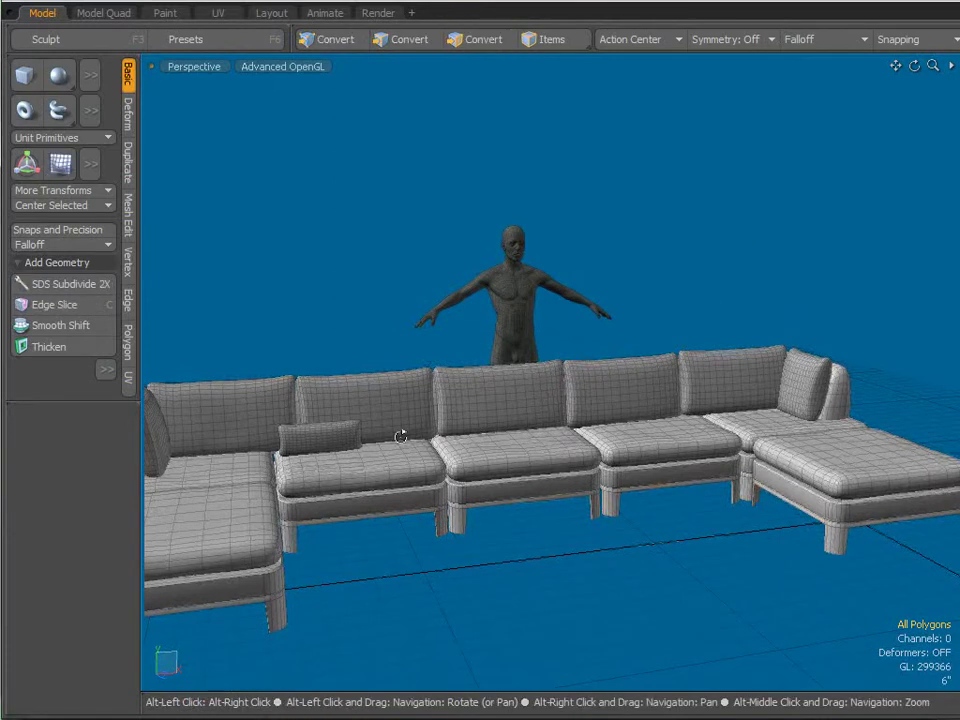
{"action": "left_click_drag", "start_coordinate": [400, 436], "coordinate": [512, 405], "text": "alt"}
{"action": "scroll", "coordinate": [456, 405], "scroll_direction": "up", "scroll_amount": 6}
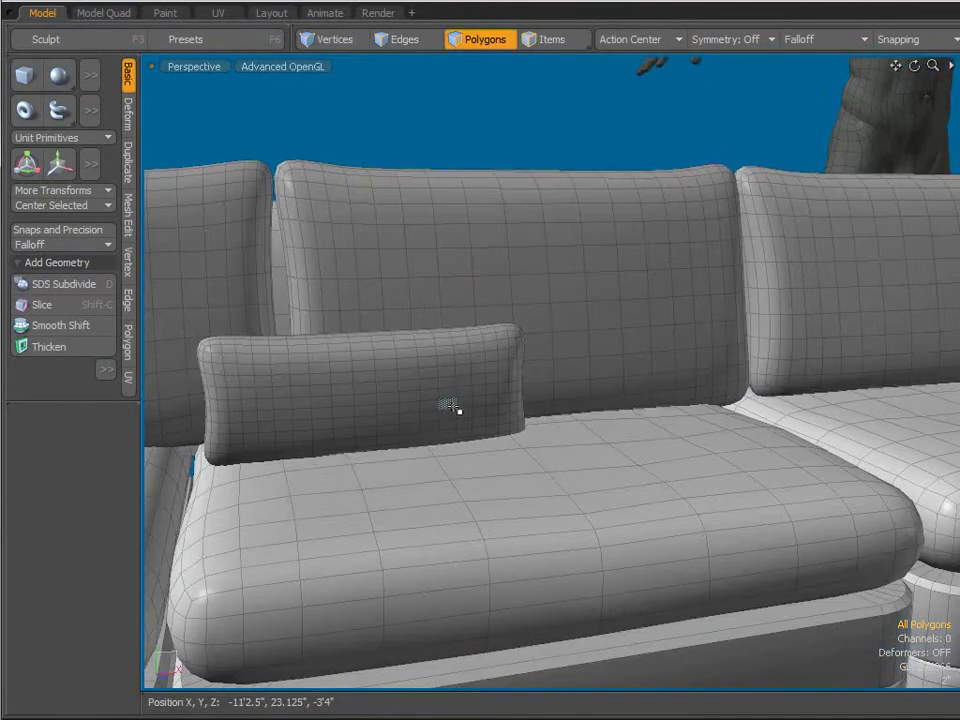
{"action": "double_click", "coordinate": [434, 404]}
{"action": "left_click_drag", "start_coordinate": [443, 403], "coordinate": [714, 435], "text": "alt"}
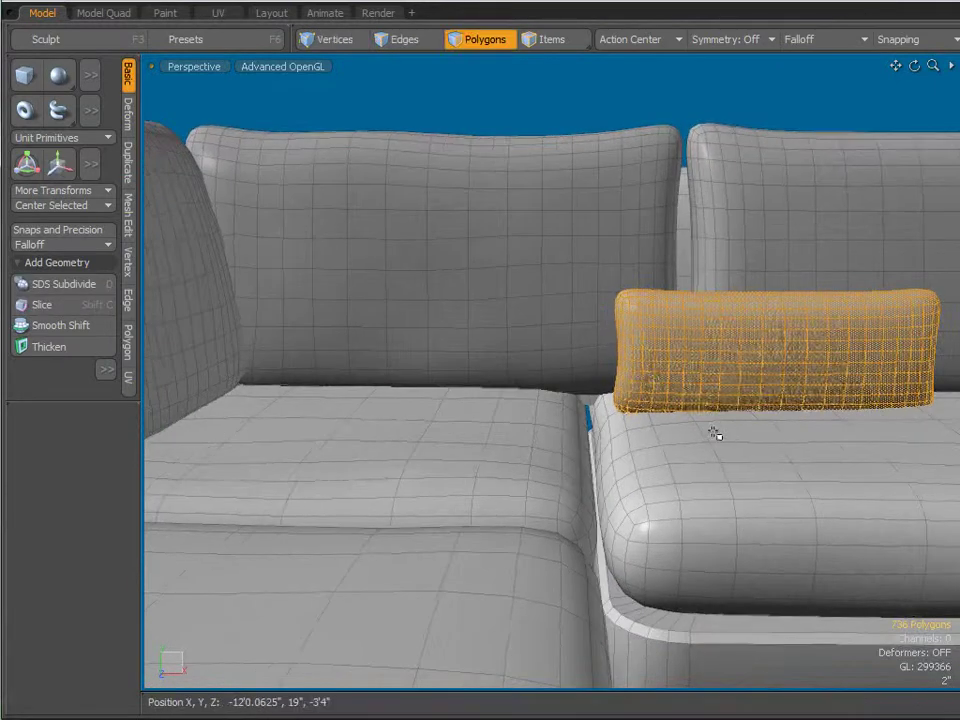
{"action": "key", "text": "w"}
{"action": "left_click_drag", "start_coordinate": [836, 362], "coordinate": [430, 460]}
{"action": "left_click_drag", "start_coordinate": [402, 291], "coordinate": [398, 271]}
- Duplicate the small throw pillow and move the copy 21.75" along X beside the original
{"action": "left_click_drag", "start_coordinate": [491, 304], "coordinate": [354, 426], "text": "alt"}
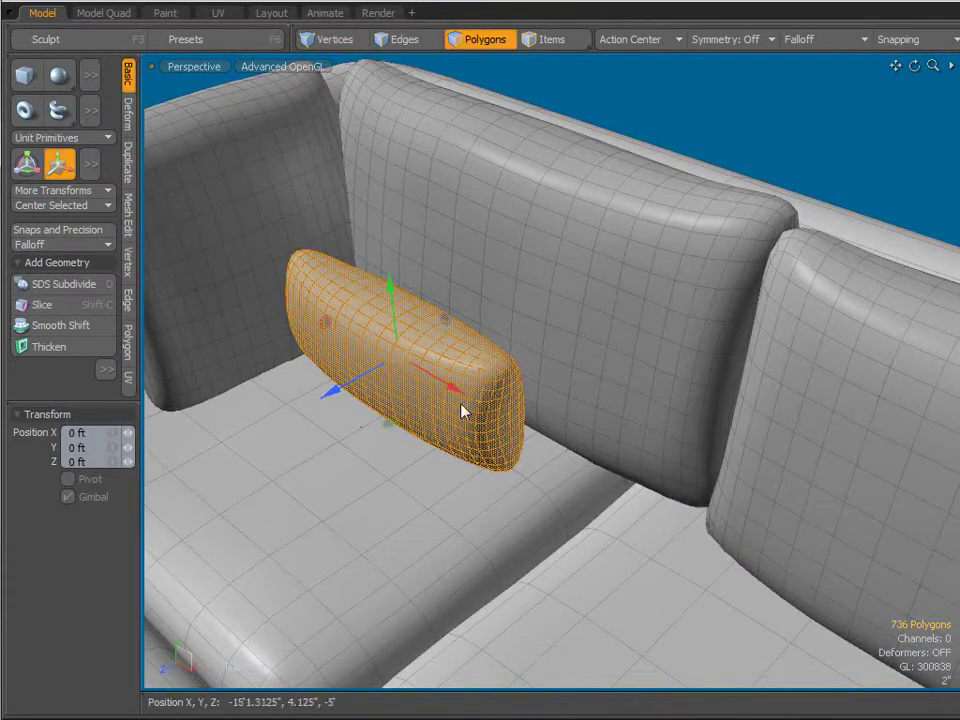
{"action": "left_click_drag", "start_coordinate": [462, 411], "coordinate": [727, 541]}
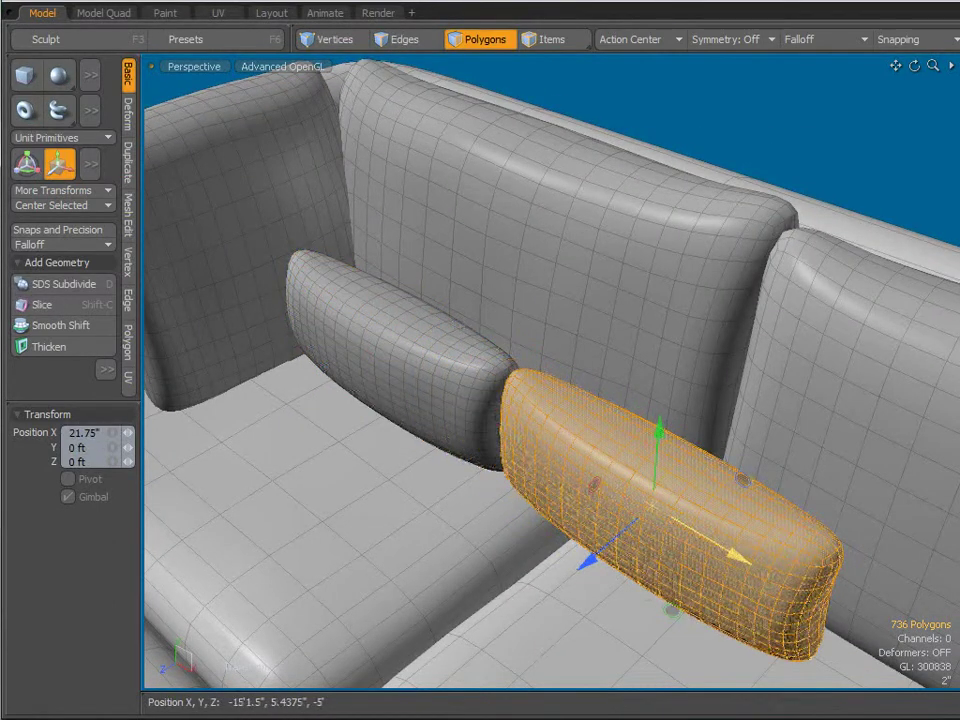
{"action": "left_click_drag", "start_coordinate": [635, 555], "coordinate": [658, 461], "text": "alt"}
{"action": "right_click_drag", "start_coordinate": [482, 540], "coordinate": [594, 457], "text": "alt"}
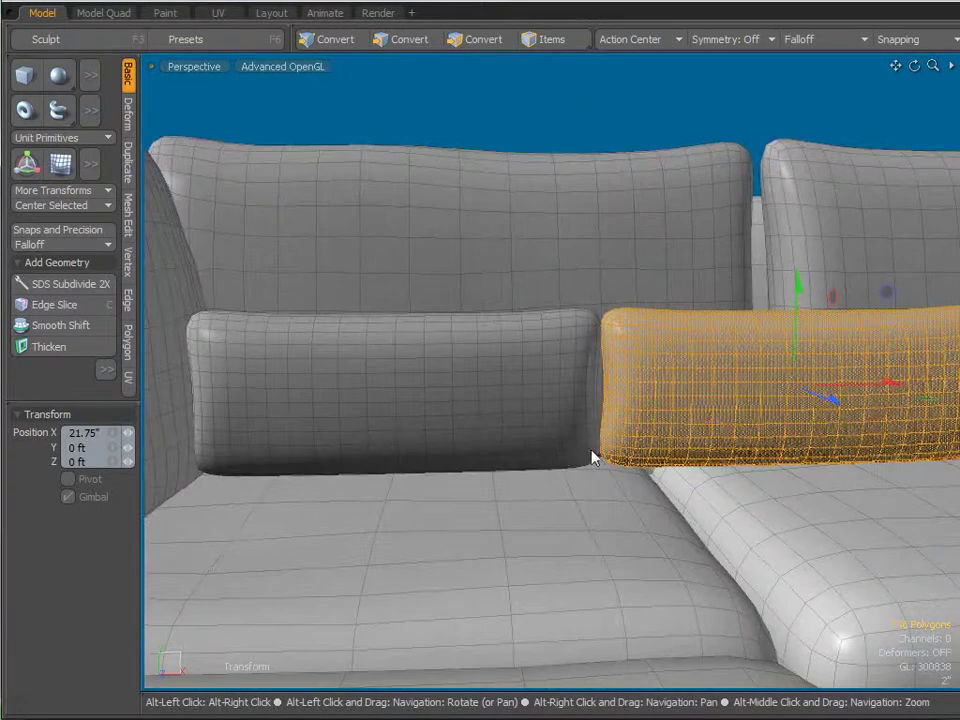
- Scale the copied pillow to 47.5% in X, 104.5% in Y and 47.5% in Z for a square shape
{"action": "key", "text": "r"}
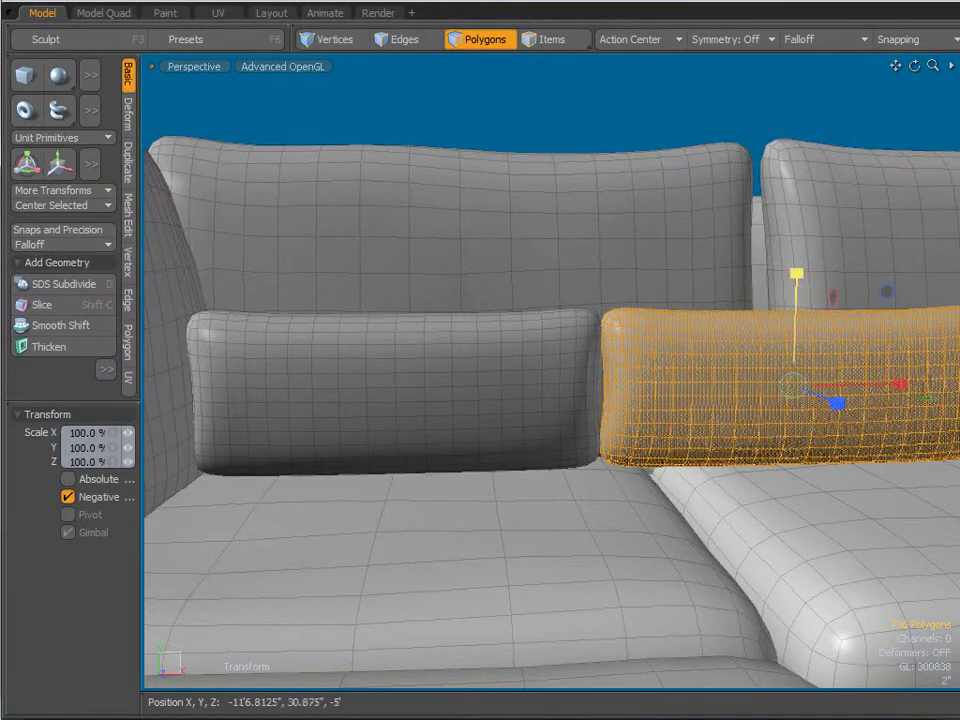
{"action": "left_click_drag", "start_coordinate": [796, 273], "coordinate": [798, 128]}
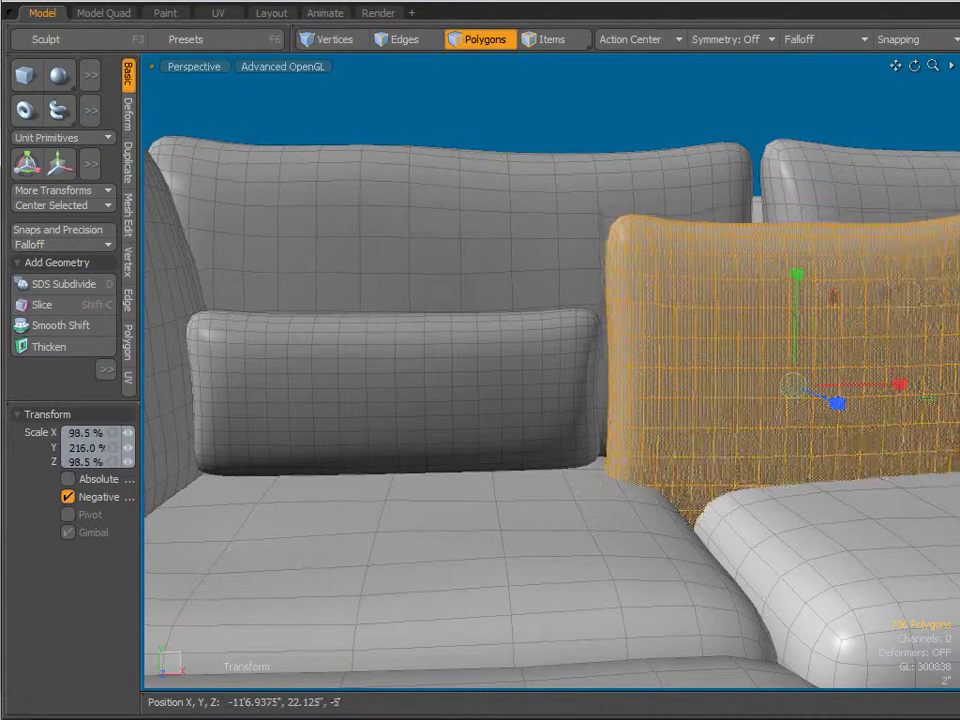
{"action": "left_click_drag", "start_coordinate": [792, 385], "coordinate": [690, 385]}
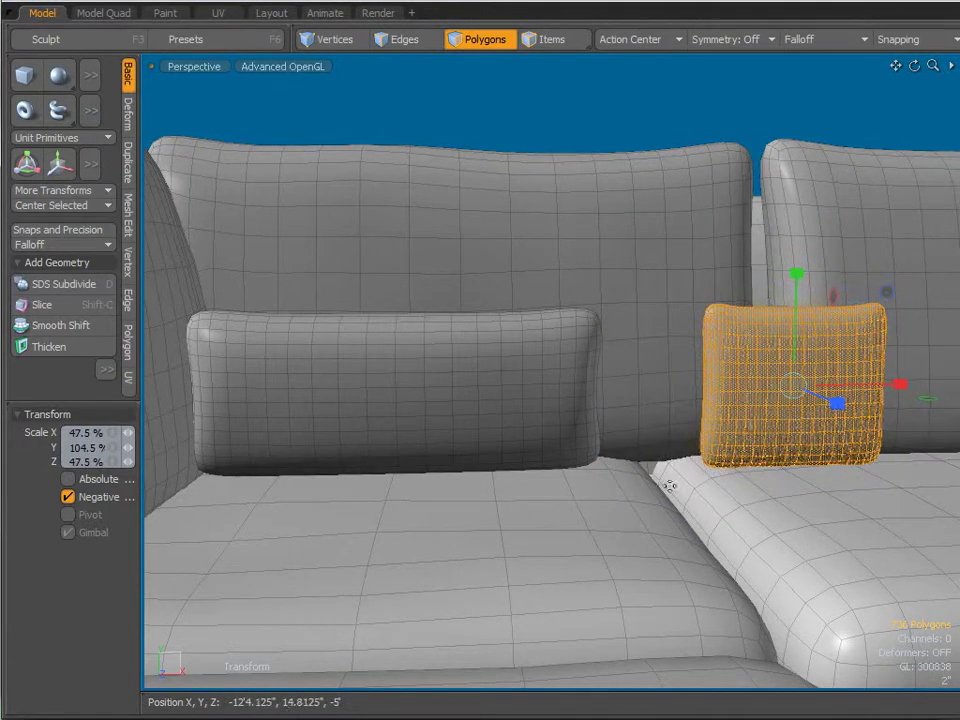
- Move the square pillow -5.5" along X and 0.25" up so it sits beside the long pillow
{"action": "key", "text": "w"}
{"action": "left_click_drag", "start_coordinate": [890, 393], "coordinate": [791, 393]}
{"action": "left_click_drag", "start_coordinate": [699, 300], "coordinate": [699, 294]}
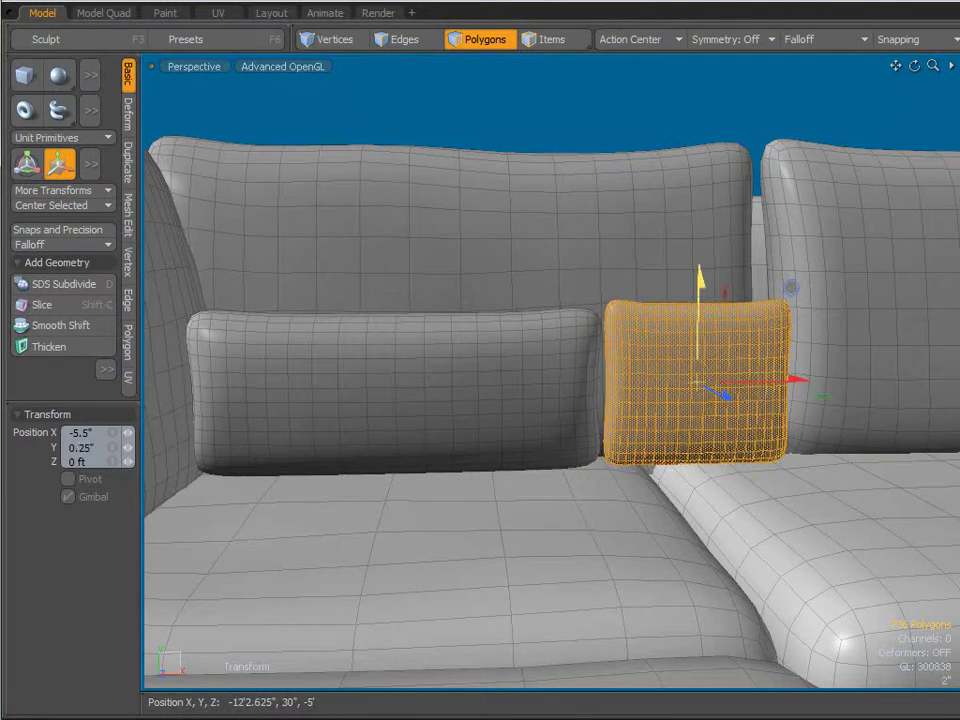
- Save the scene
{"action": "left_click_drag", "start_coordinate": [692, 426], "coordinate": [441, 489], "text": "alt"}
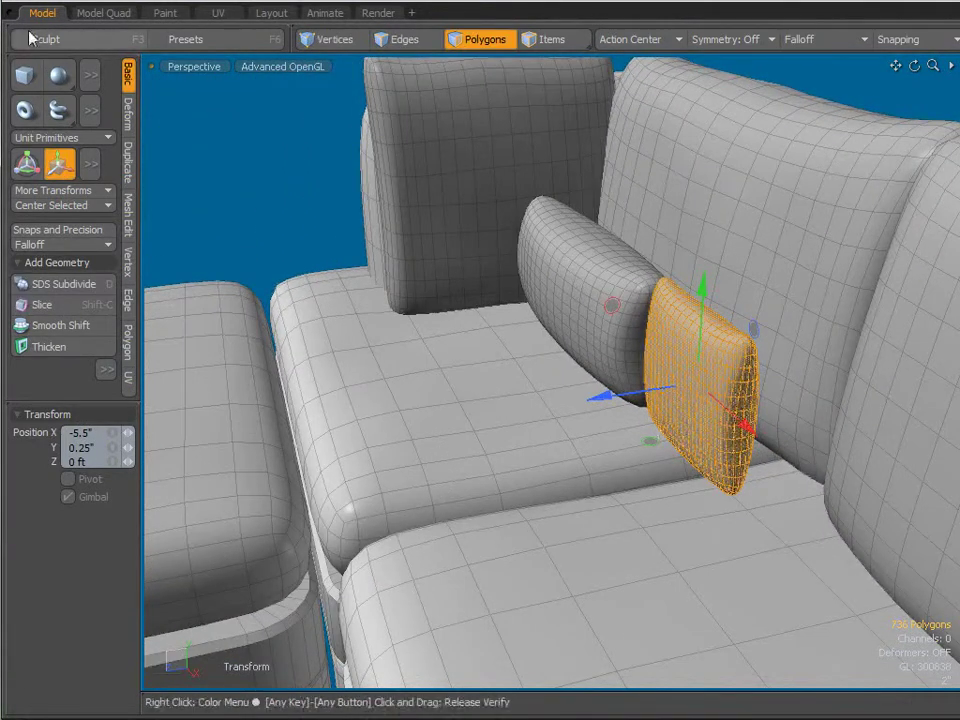
{"action": "left_click", "coordinate": [3, 2]}
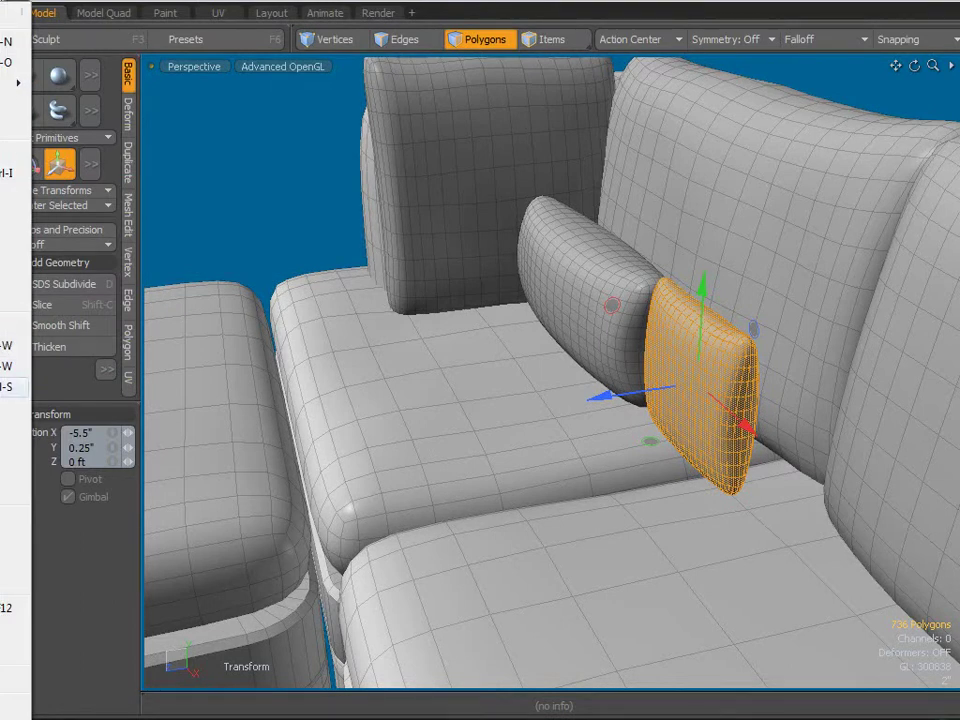
{"action": "left_click", "coordinate": [550, 309]}
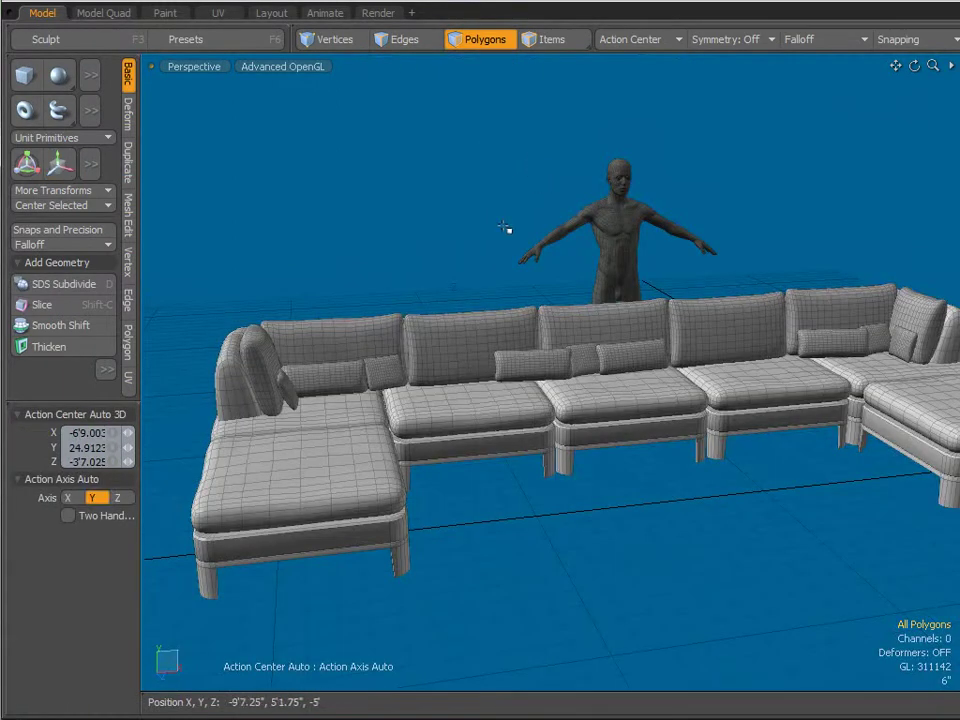
{"action": "key", "text": "o"}
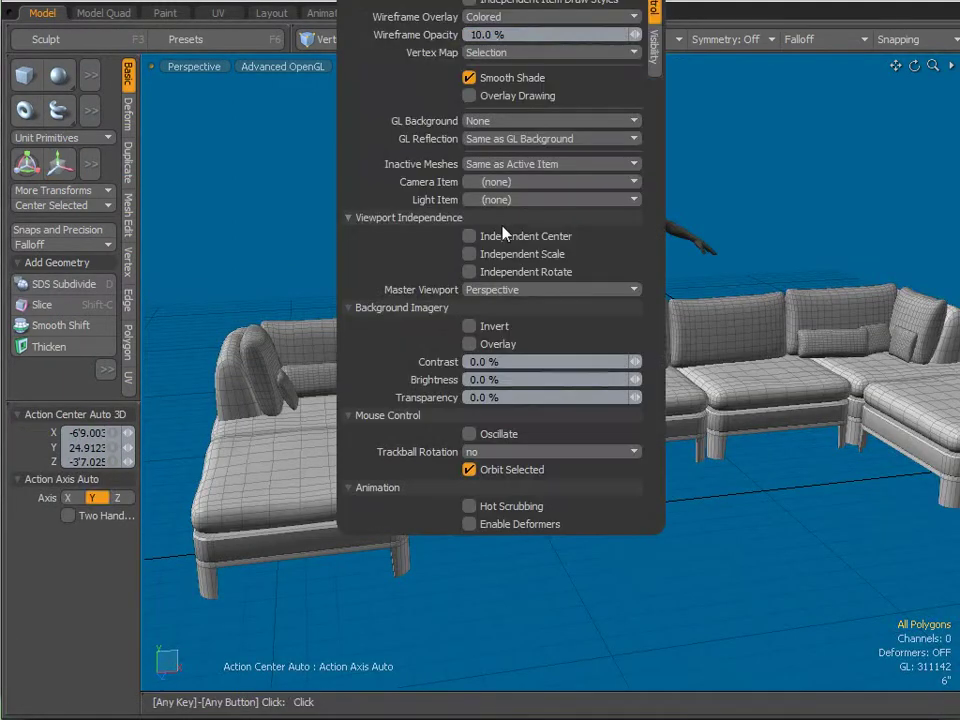
{"action": "left_click", "coordinate": [520, 164]}
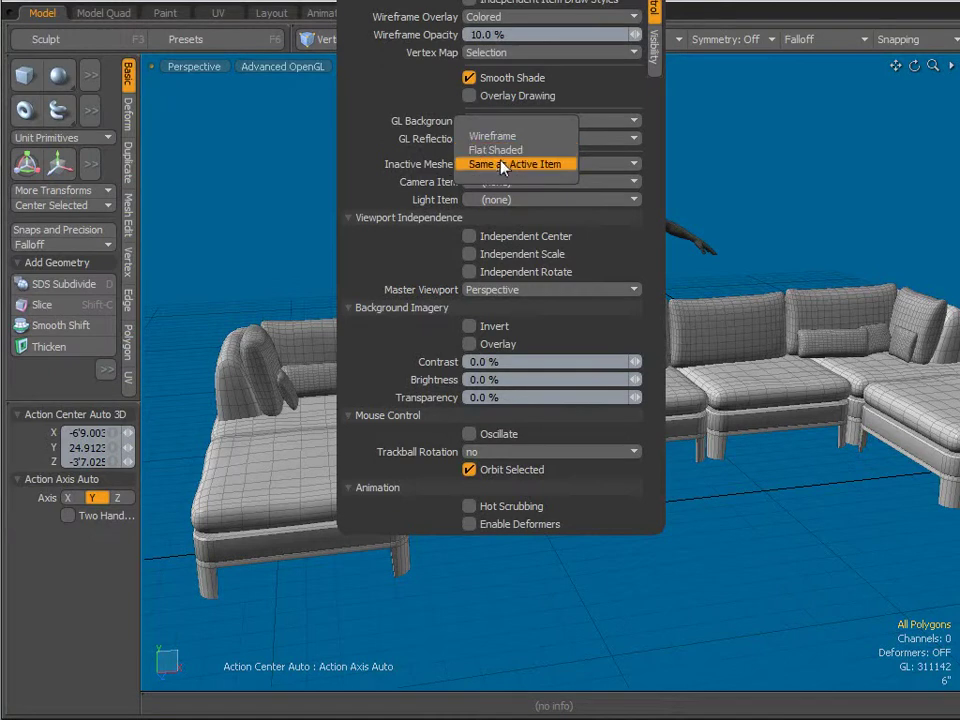
{"action": "left_click", "coordinate": [208, 141]}
- Set the perspective view's wireframe overlay to None
{"action": "left_click", "coordinate": [286, 69]}
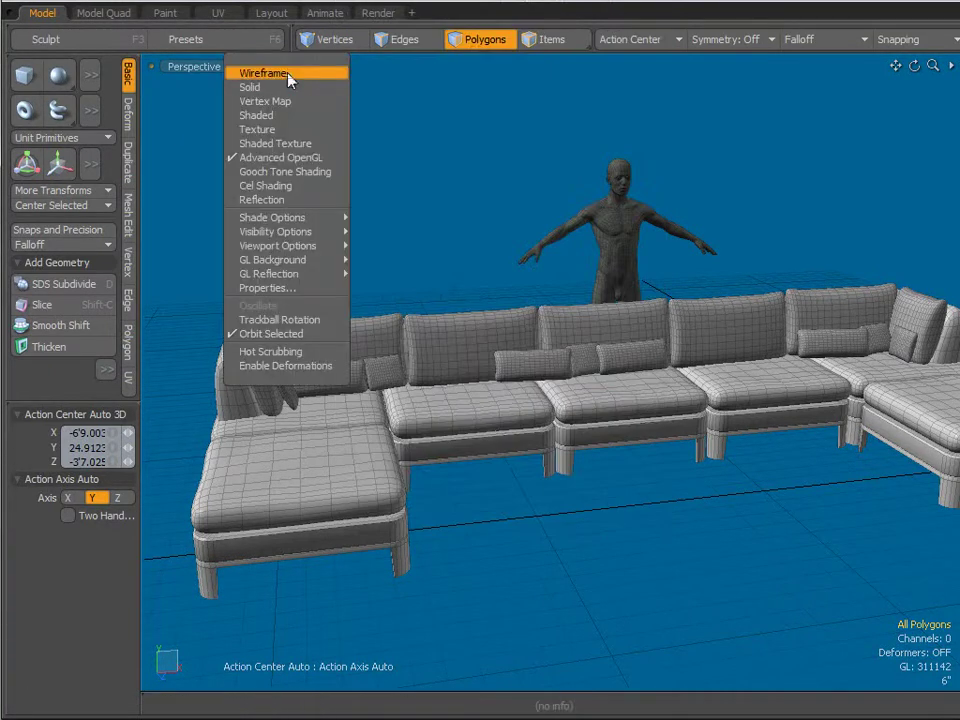
{"action": "mouse_move", "coordinate": [268, 219]}
{"action": "mouse_move", "coordinate": [411, 216]}
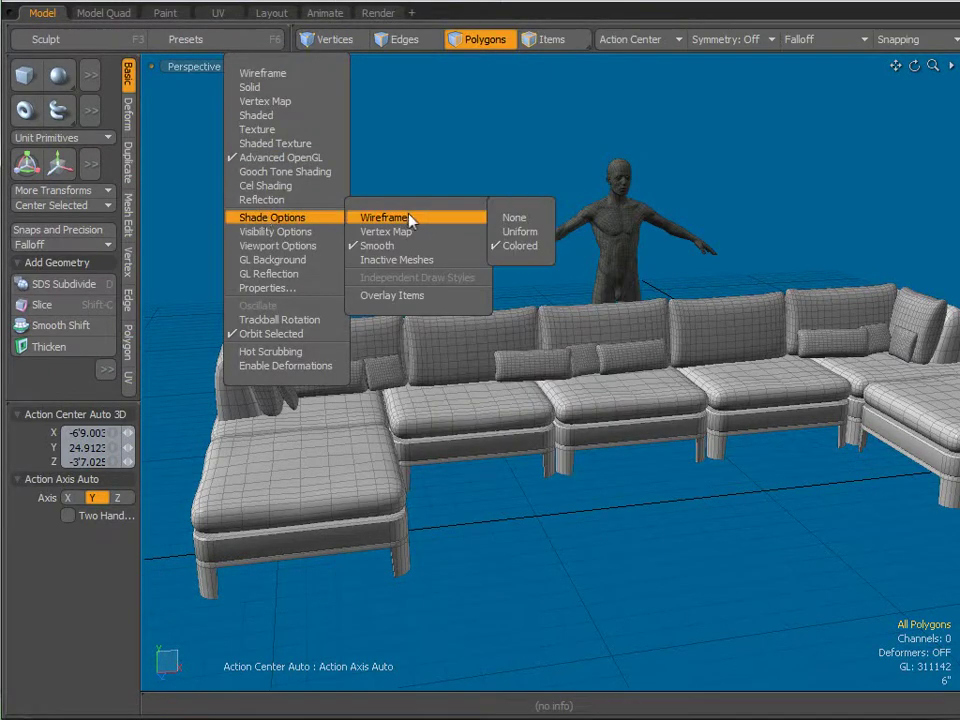
{"action": "left_click", "coordinate": [514, 216]}
- Examine the shaded sofa from several angles, checking the irregular back cushions and the arrangement of throw pillows
{"action": "left_click_drag", "start_coordinate": [771, 247], "coordinate": [452, 261], "text": "alt"}
{"action": "scroll", "coordinate": [551, 331], "scroll_direction": "up", "scroll_amount": 5}
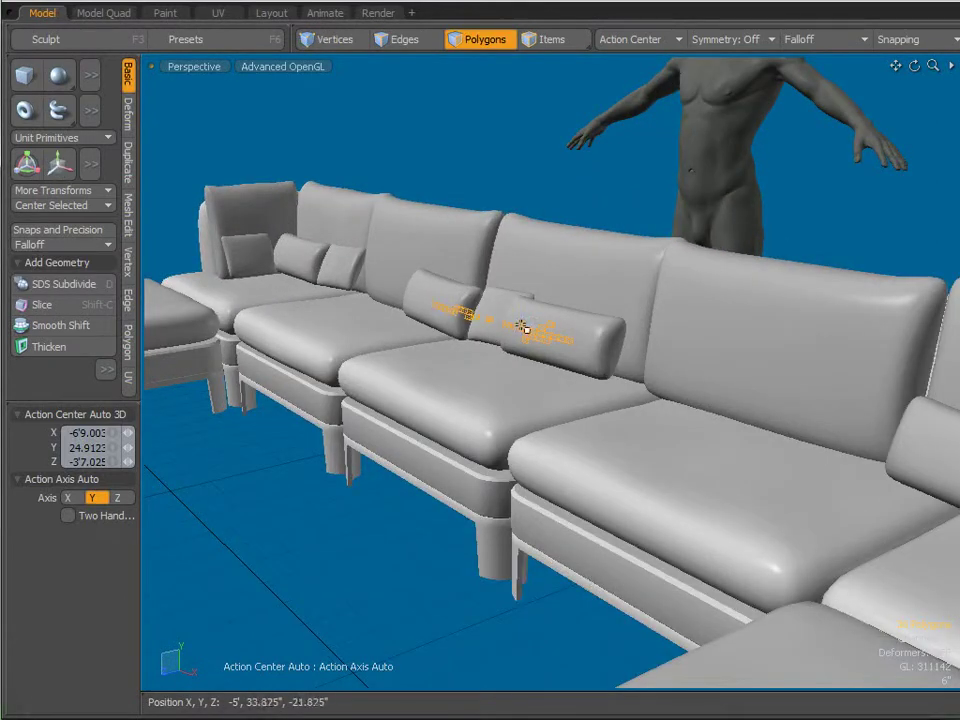
{"action": "scroll", "coordinate": [608, 240], "scroll_direction": "down", "scroll_amount": 5}
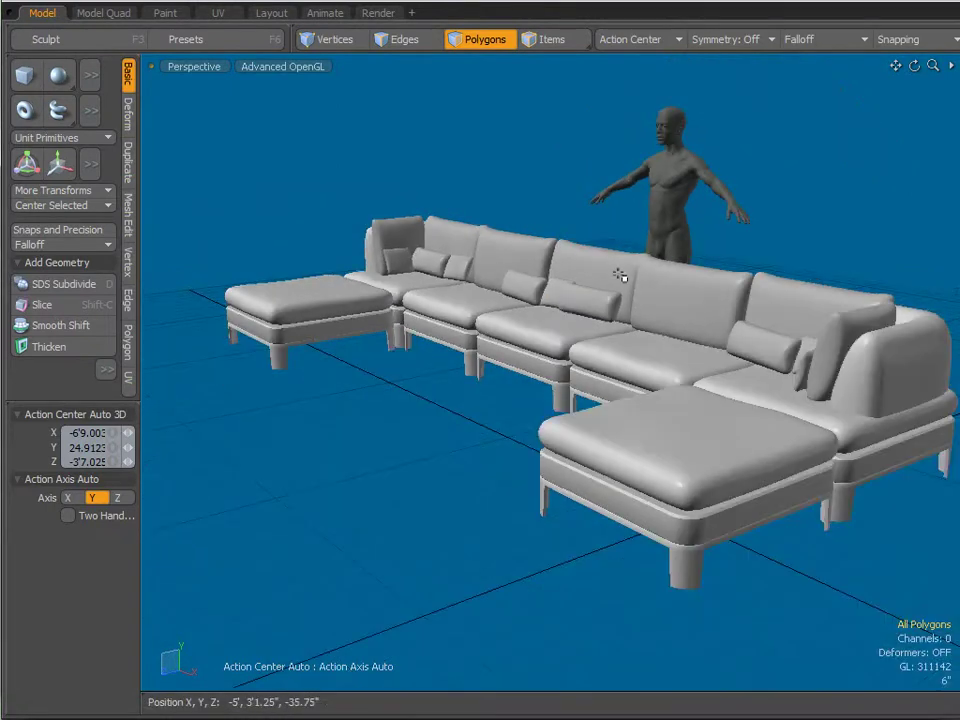
{"action": "scroll", "coordinate": [619, 274], "scroll_direction": "up", "scroll_amount": 3}
{"action": "scroll", "coordinate": [626, 274], "scroll_direction": "down", "scroll_amount": 3}
{"action": "left_click_drag", "start_coordinate": [615, 281], "coordinate": [911, 277], "text": "alt"}
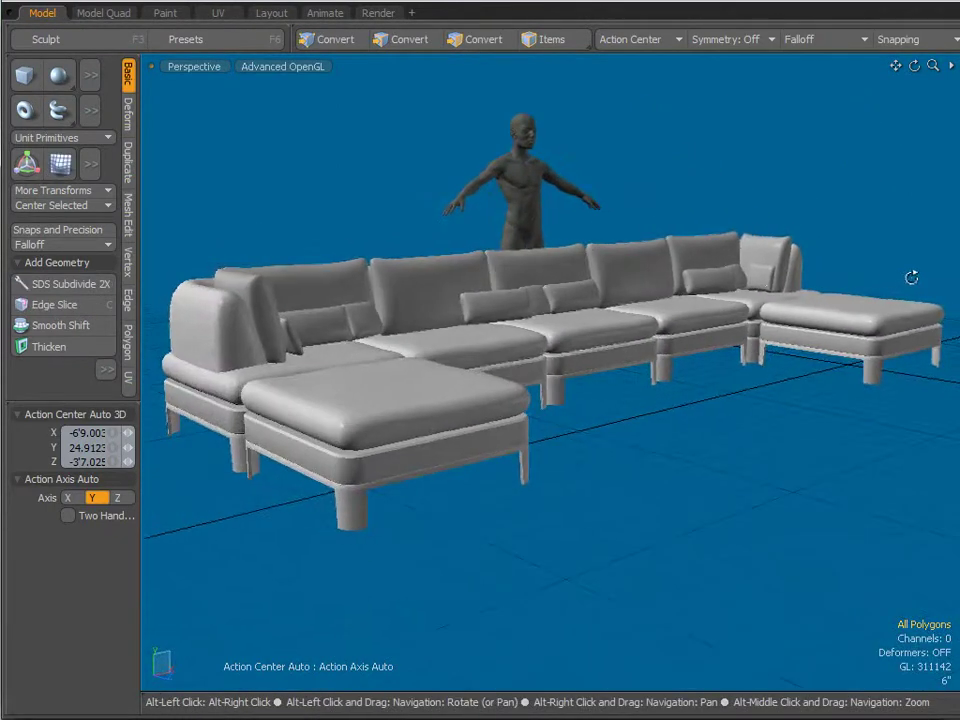
{"action": "left_click_drag", "start_coordinate": [699, 294], "coordinate": [678, 314], "text": "alt"}
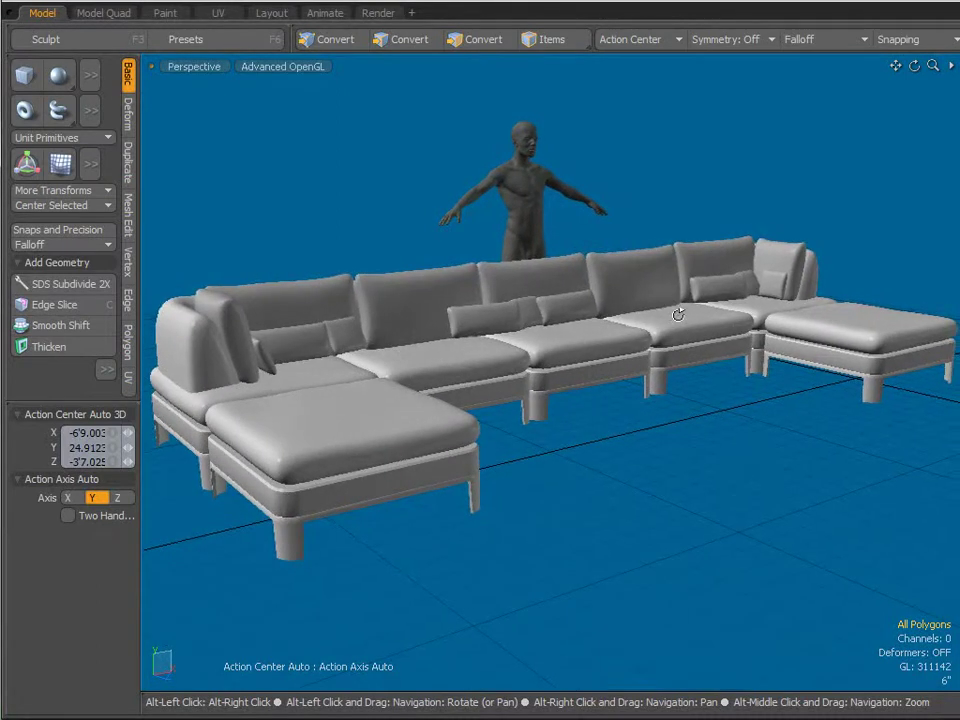
- Set the perspective view's wireframe overlay to Colored
{"action": "left_click", "coordinate": [281, 66]}
{"action": "mouse_move", "coordinate": [270, 208]}
{"action": "mouse_move", "coordinate": [381, 212]}
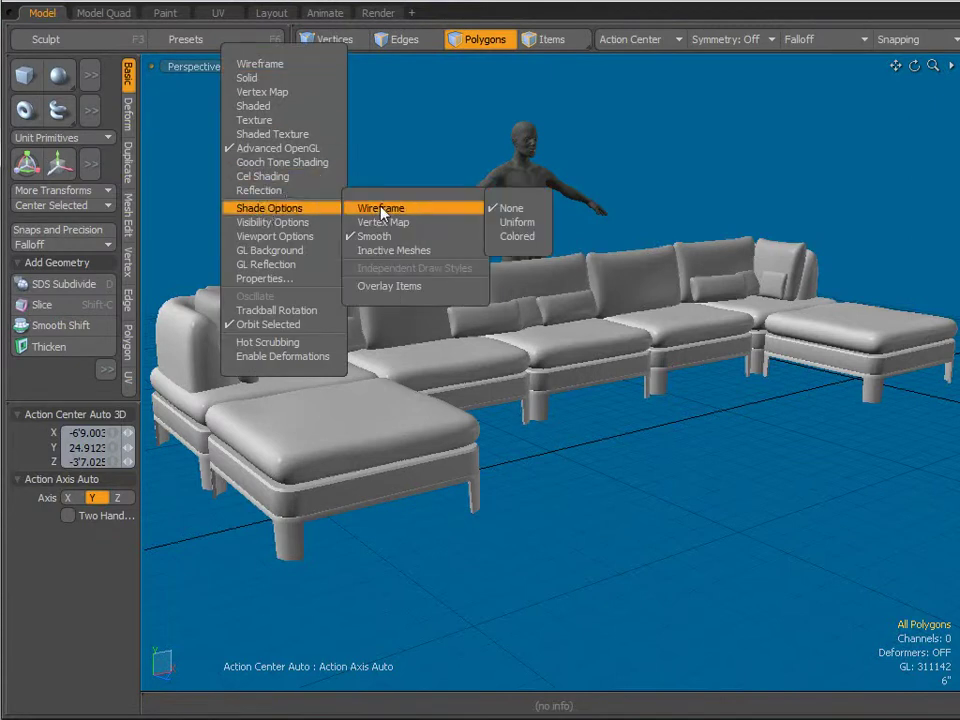
{"action": "left_click", "coordinate": [517, 236]}
- Switch to edge selection and reveal the item list while facing the rear of the sofa's backrest
{"action": "left_click_drag", "start_coordinate": [484, 253], "coordinate": [827, 278], "text": "alt"}
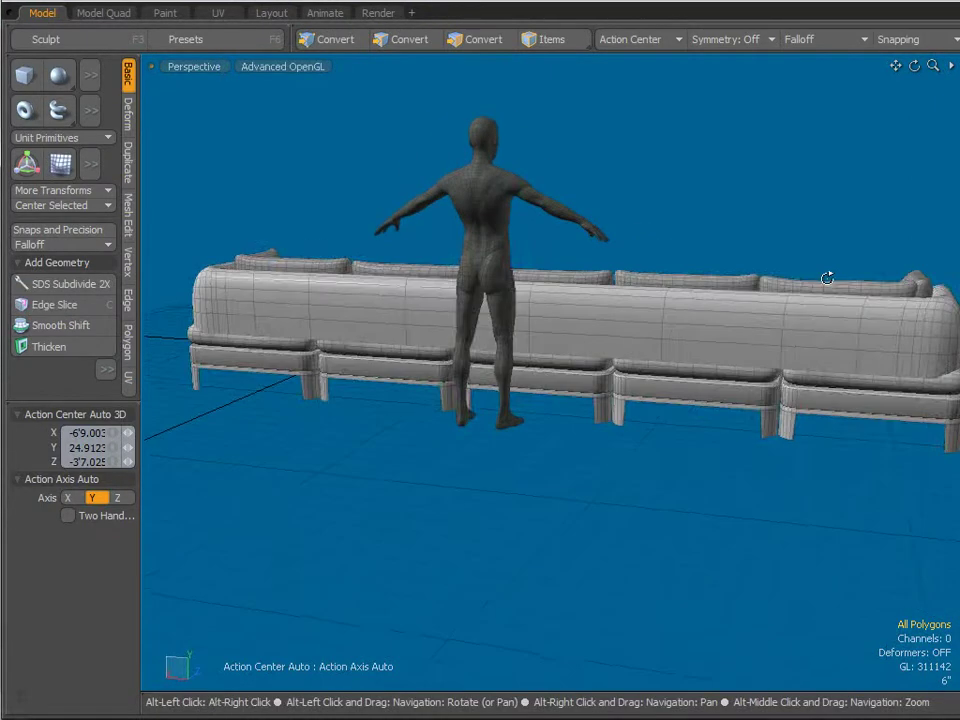
{"action": "left_click", "coordinate": [405, 39]}
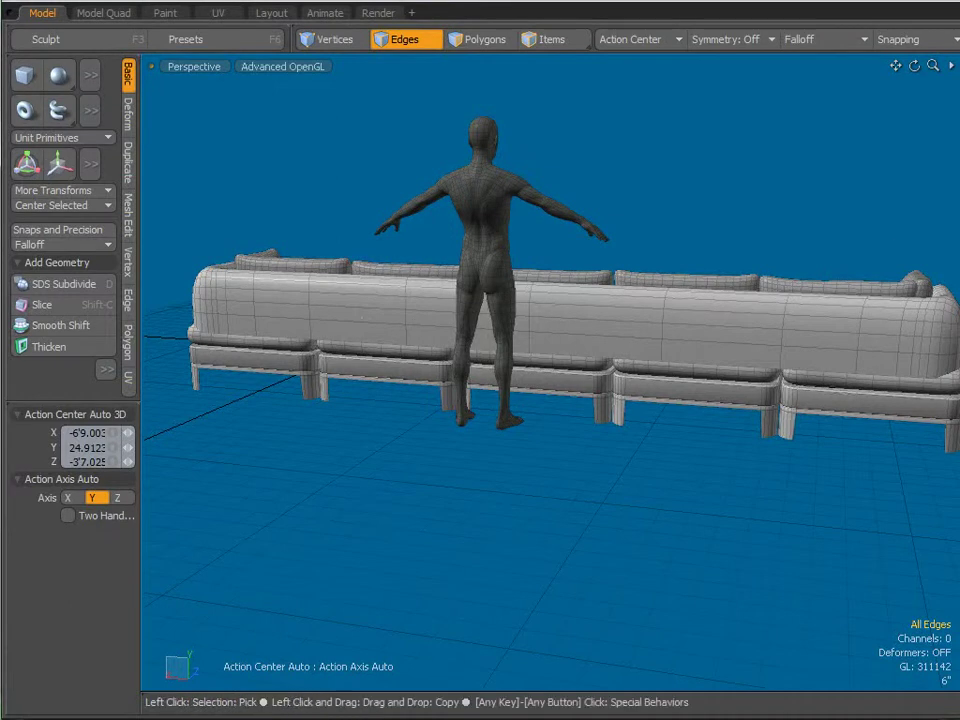
{"action": "left_click_drag", "start_coordinate": [959, 199], "coordinate": [918, 199]}
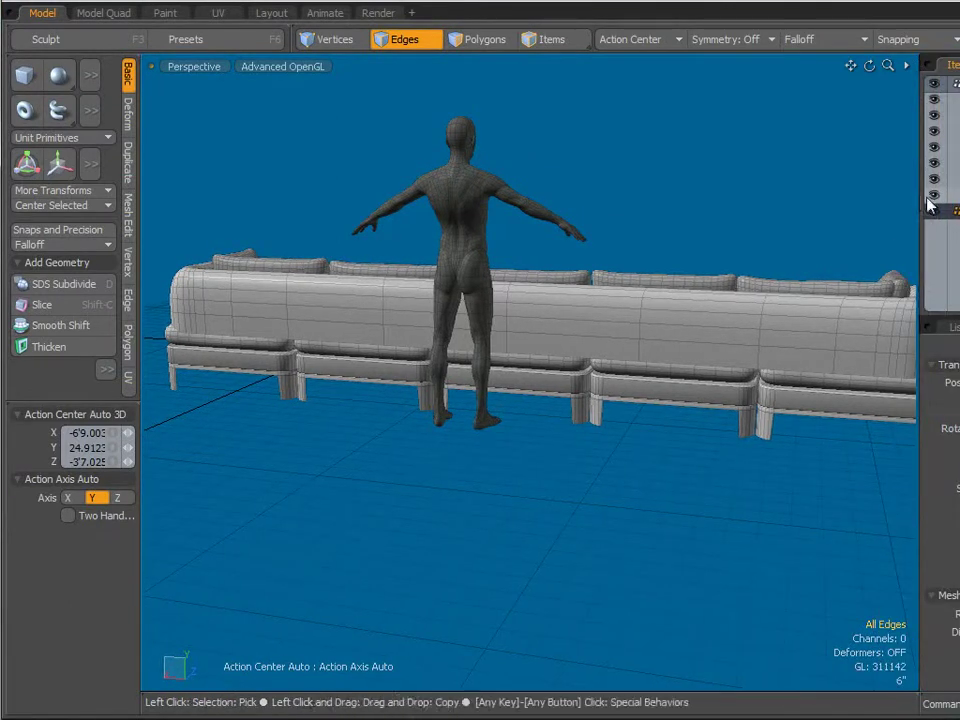
{"action": "left_click_drag", "start_coordinate": [654, 279], "coordinate": [820, 265], "text": "alt"}
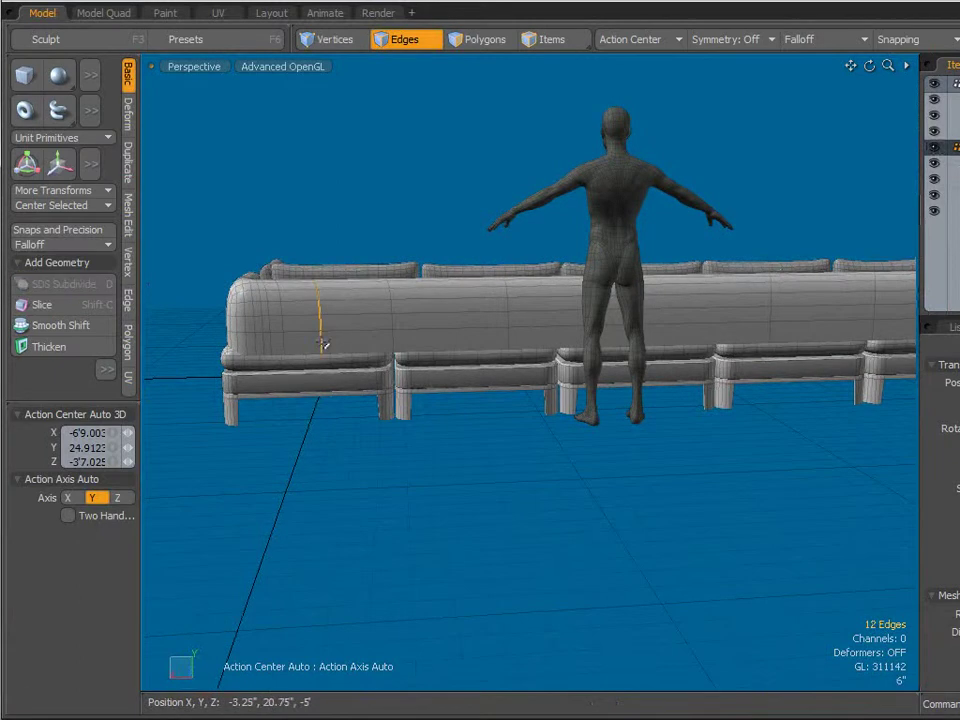
{"action": "key", "text": "ctrl"}
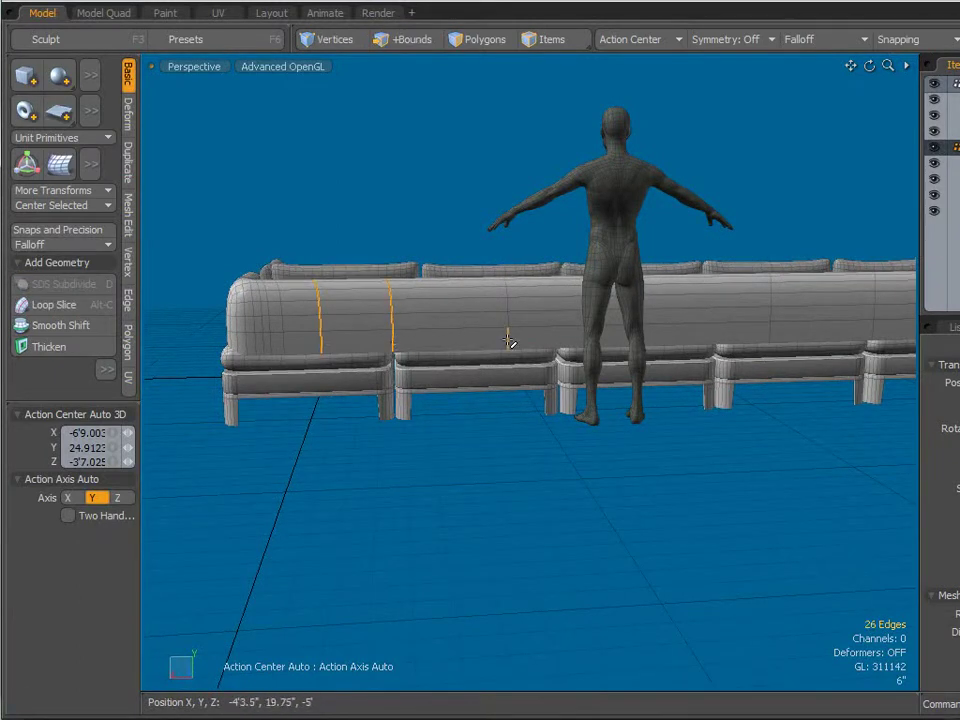
{"action": "double_click", "coordinate": [508, 341], "text": "shift"}
{"action": "double_click", "coordinate": [514, 347], "text": "shift"}
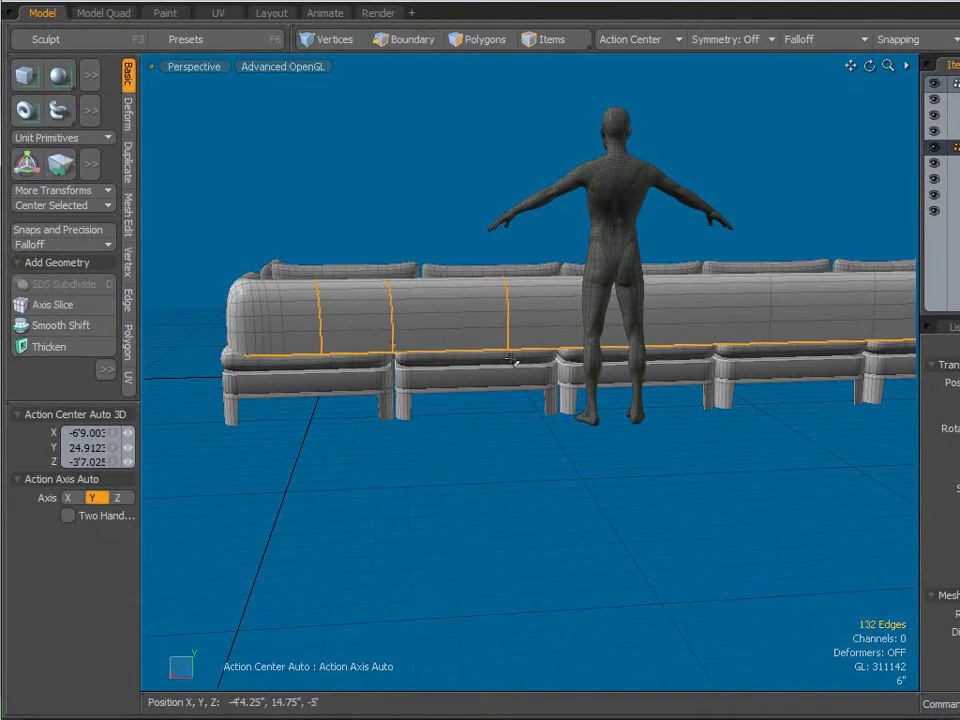
{"action": "double_click", "coordinate": [500, 354], "text": "ctrl"}
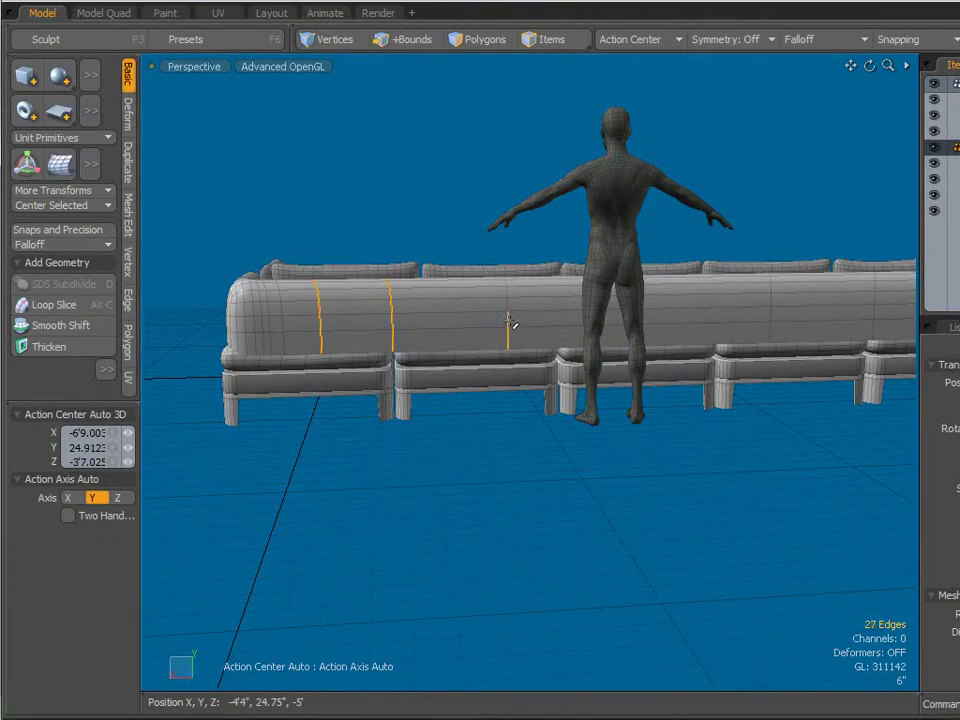
{"action": "double_click", "coordinate": [548, 347], "text": "shift"}
{"action": "double_click", "coordinate": [550, 346], "text": "ctrl"}
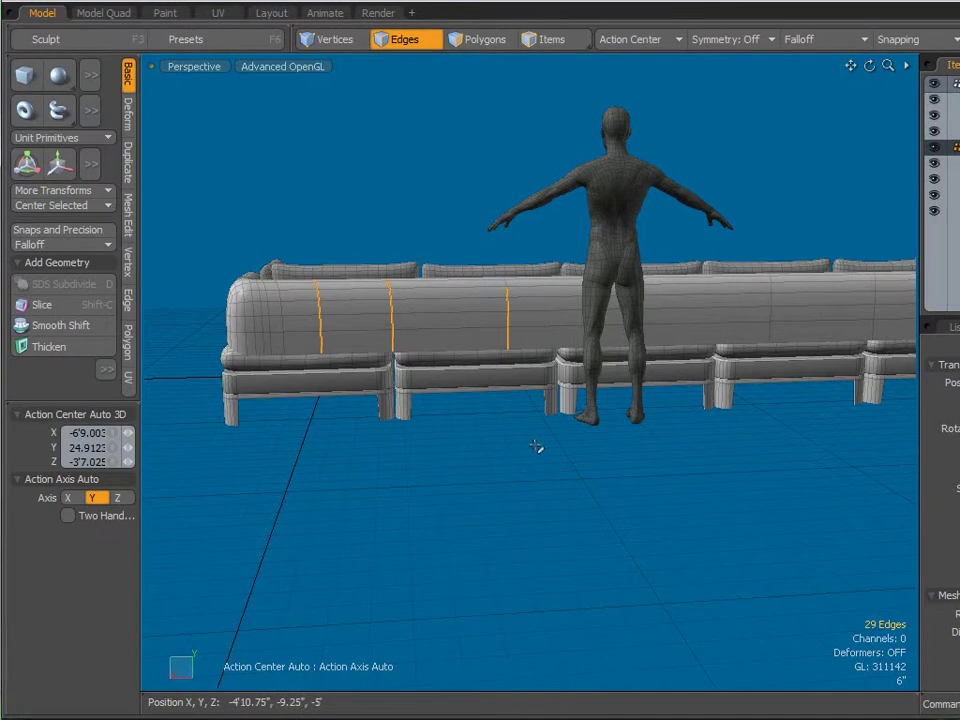
{"action": "key", "text": "ctrl+z"}
- Remove three redundant vertical edge loops from one half of the backrest's rear, keeping its surface intact
{"action": "right_click_drag", "start_coordinate": [495, 393], "coordinate": [531, 292]}
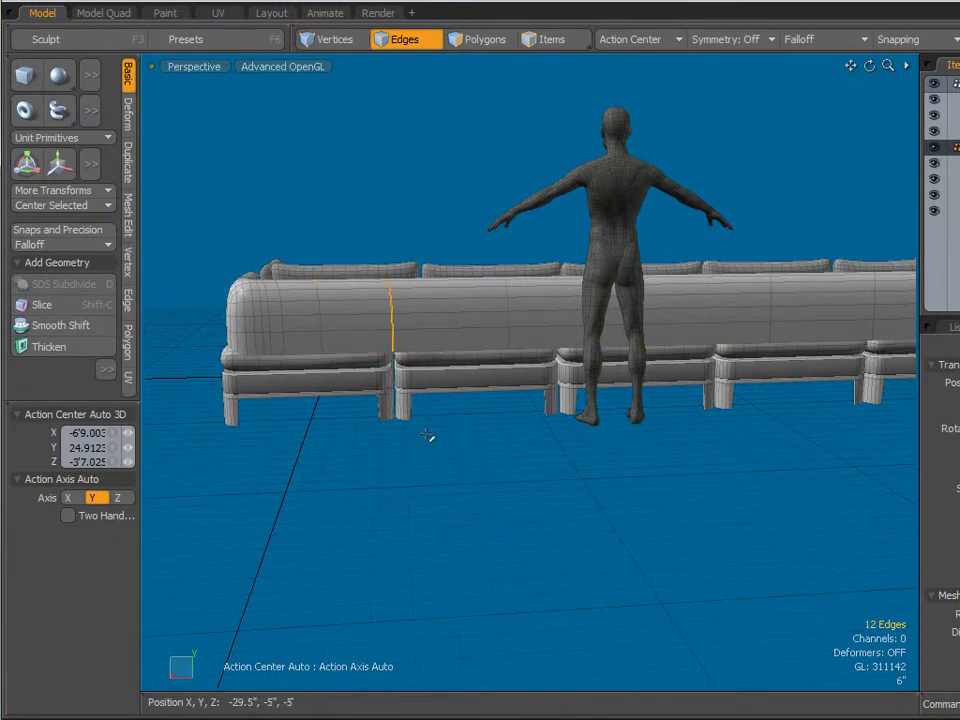
{"action": "right_click_drag", "start_coordinate": [312, 392], "coordinate": [342, 297]}
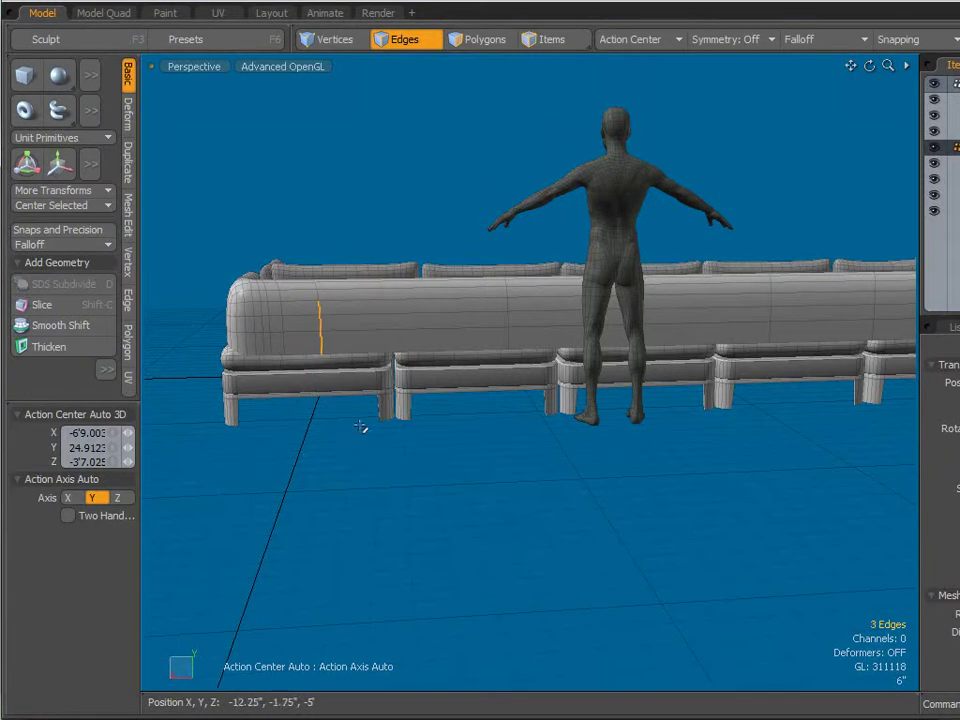
{"action": "left_click", "coordinate": [361, 427]}
{"action": "left_click", "coordinate": [508, 335]}
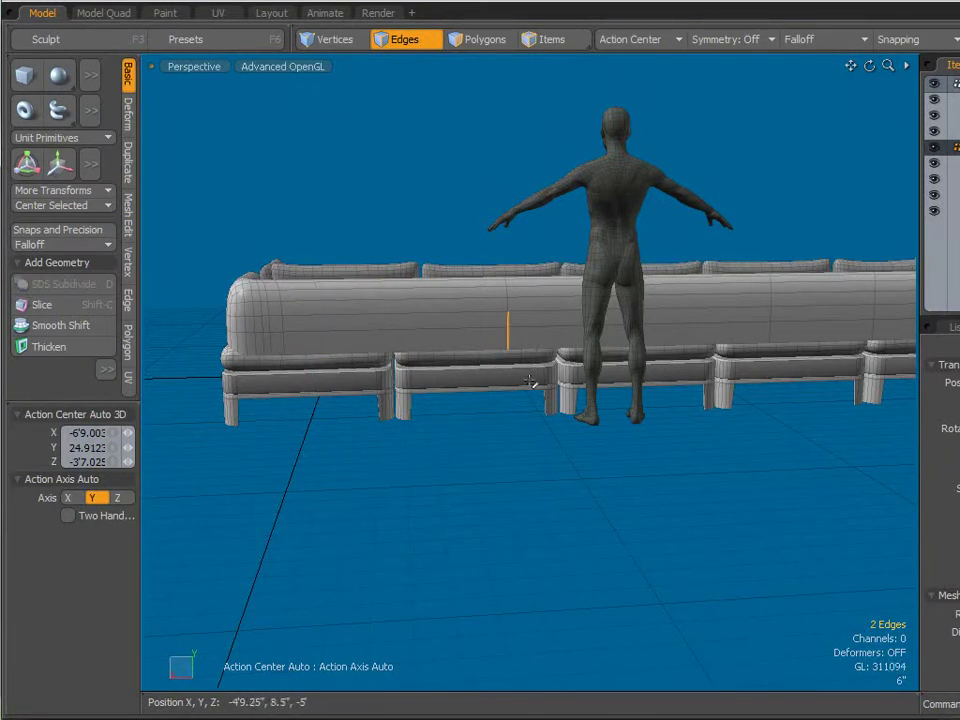
{"action": "key", "text": "BackSpace"}
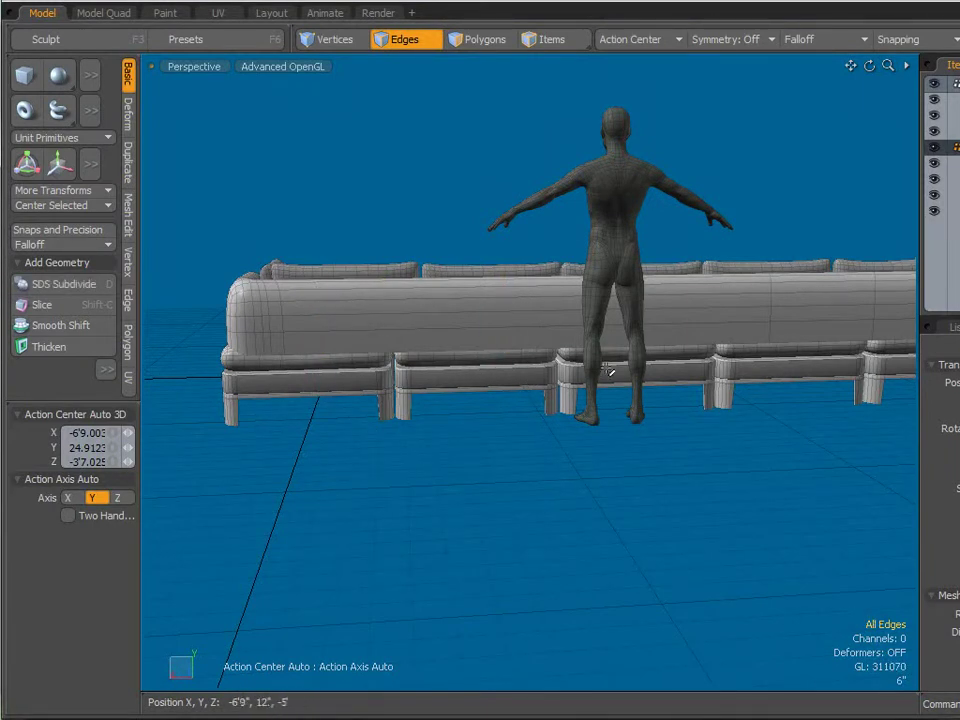
- Remove three more redundant vertical edge loops from the other half of the backrest's rear
{"action": "left_click_drag", "start_coordinate": [729, 364], "coordinate": [420, 391], "text": "alt+shift"}
{"action": "left_click", "coordinate": [348, 358]}
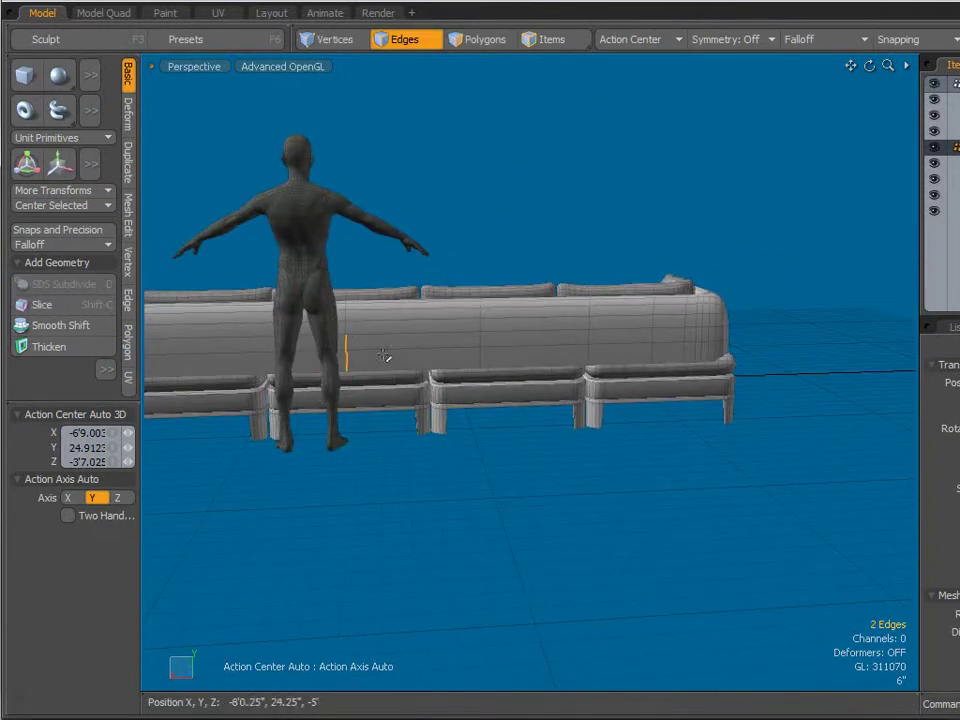
{"action": "left_click", "coordinate": [466, 449]}
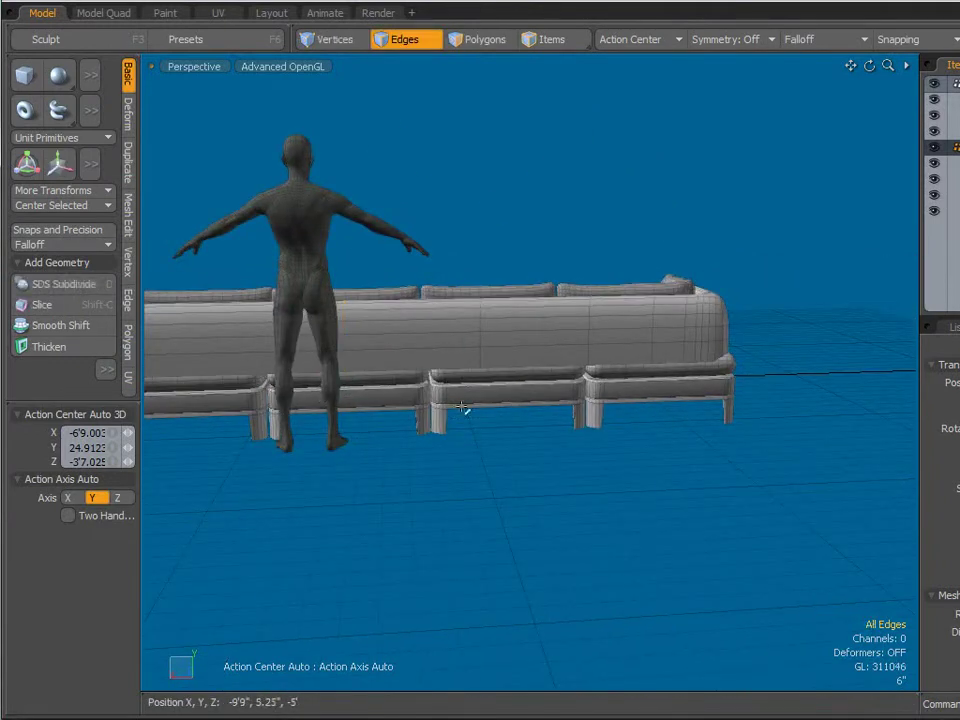
{"action": "left_click", "coordinate": [484, 362]}
{"action": "left_click", "coordinate": [596, 399]}
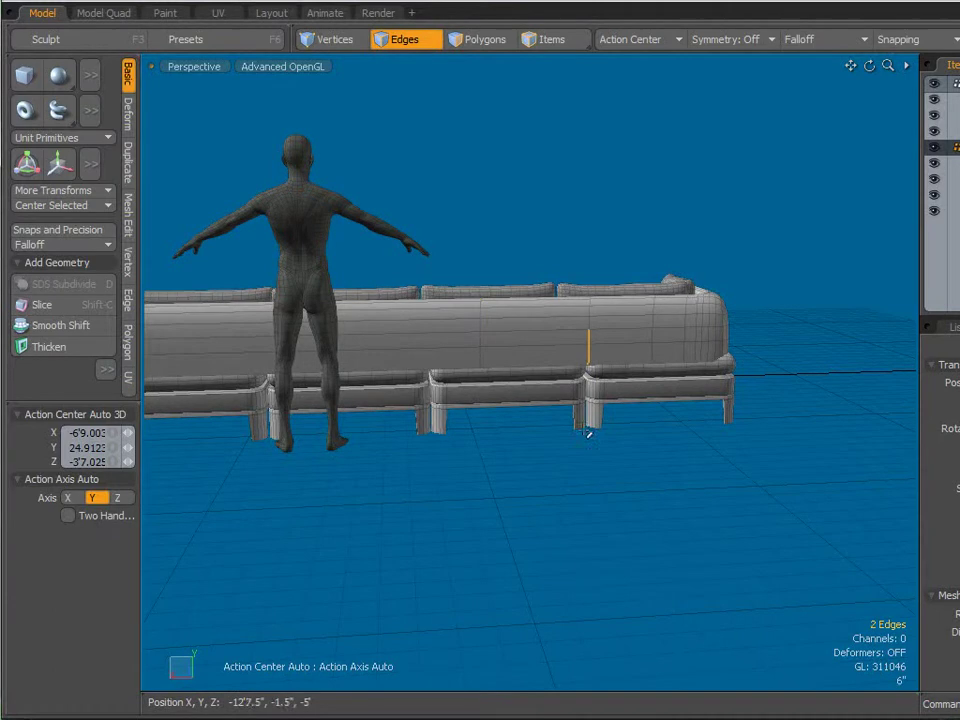
{"action": "key", "text": "alt"}
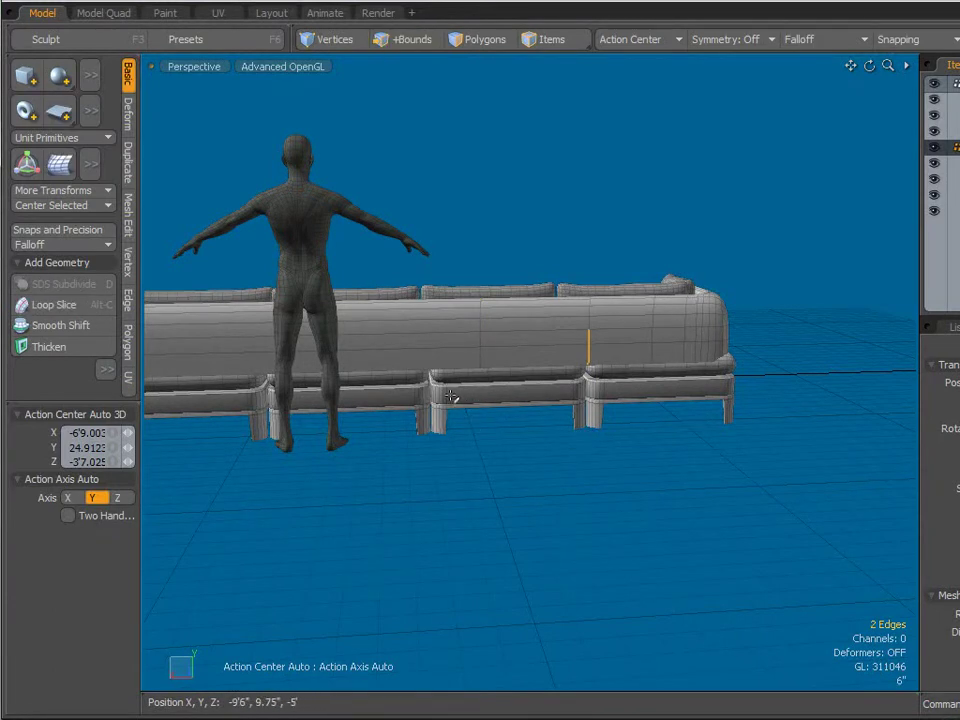
{"action": "right_click_drag", "start_coordinate": [452, 400], "coordinate": [530, 317], "text": "shift"}
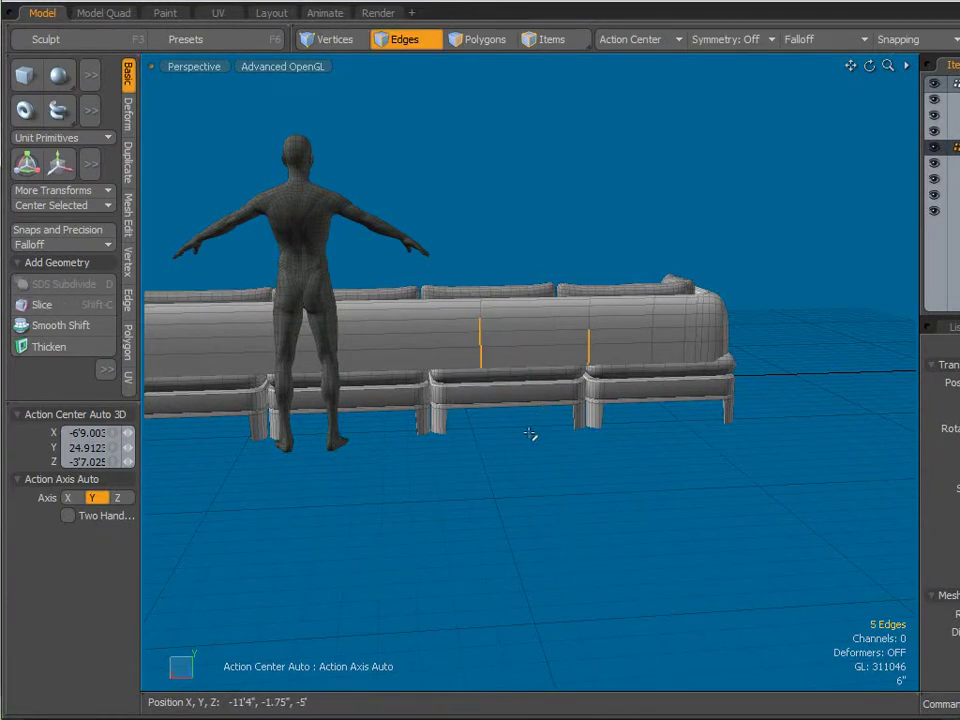
{"action": "key", "text": "l"}
{"action": "left_click", "coordinate": [521, 437]}
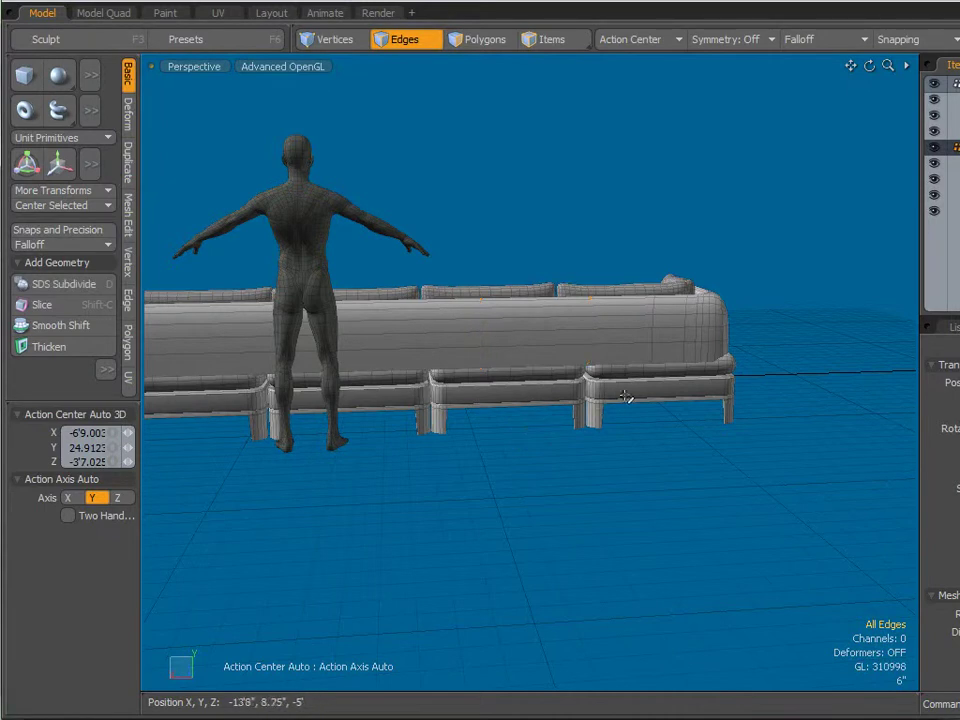
{"action": "right_click_drag", "start_coordinate": [628, 374], "coordinate": [692, 325], "text": "alt"}
{"action": "right_click_drag", "start_coordinate": [617, 395], "coordinate": [674, 319]}
{"action": "key", "text": "l"}
{"action": "key", "text": "Delete"}
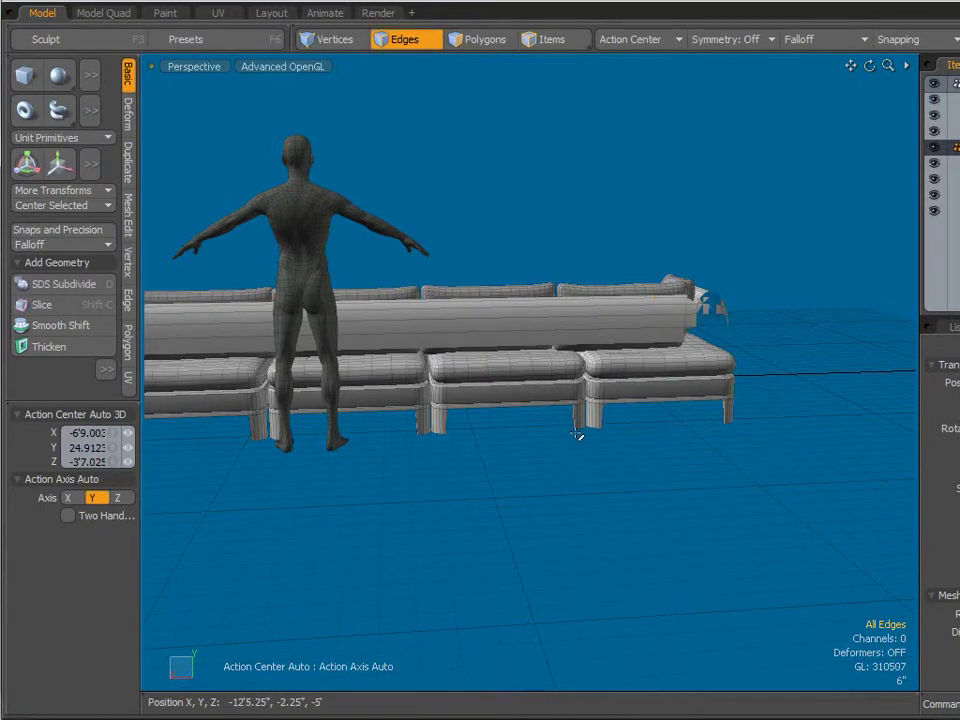
{"action": "key", "text": "ctrl+z"}
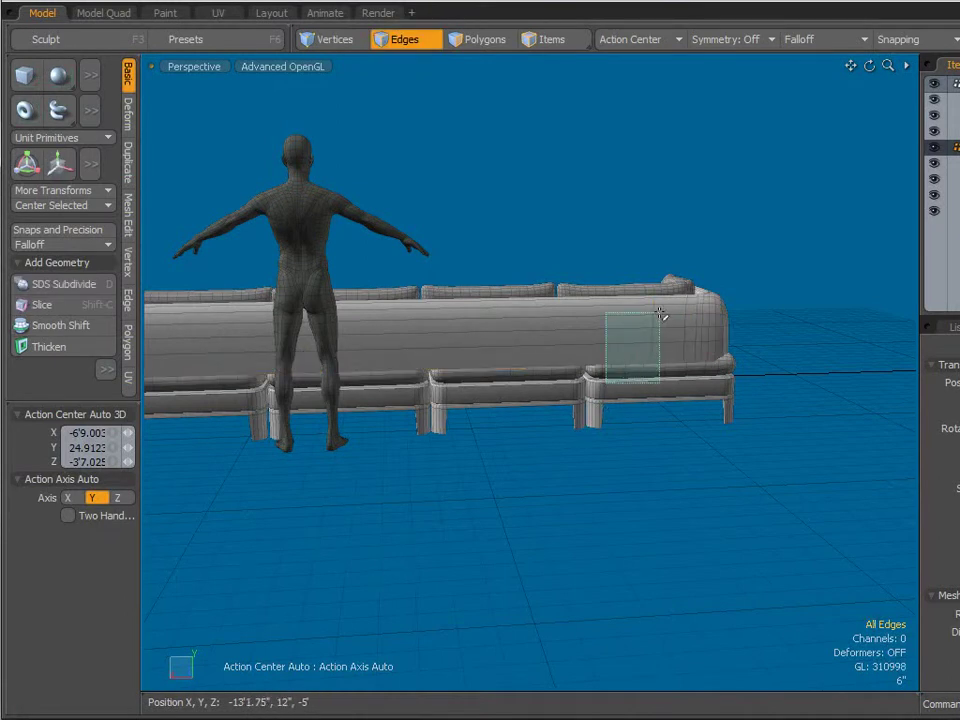
- Remove the vertical edge loop near the backrest's corner and four vertical loops from the adjoining armrest
{"action": "left_click_drag", "start_coordinate": [660, 317], "coordinate": [643, 378]}
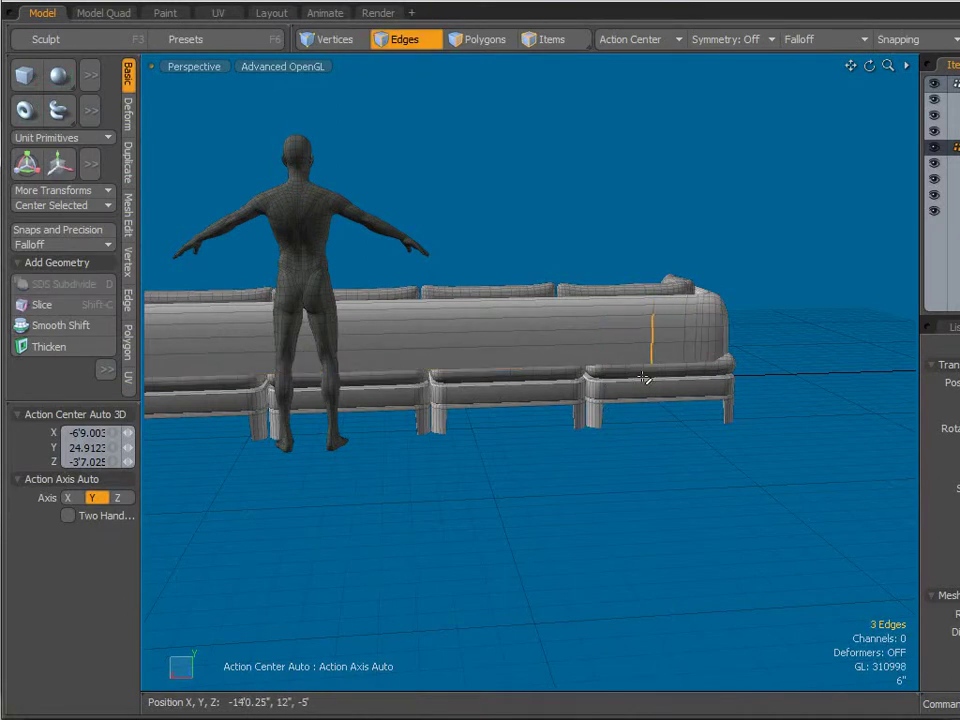
{"action": "left_click", "coordinate": [616, 444]}
{"action": "left_click_drag", "start_coordinate": [658, 356], "coordinate": [372, 418], "text": "alt"}
{"action": "left_click_drag", "start_coordinate": [433, 523], "coordinate": [557, 444], "text": "alt"}
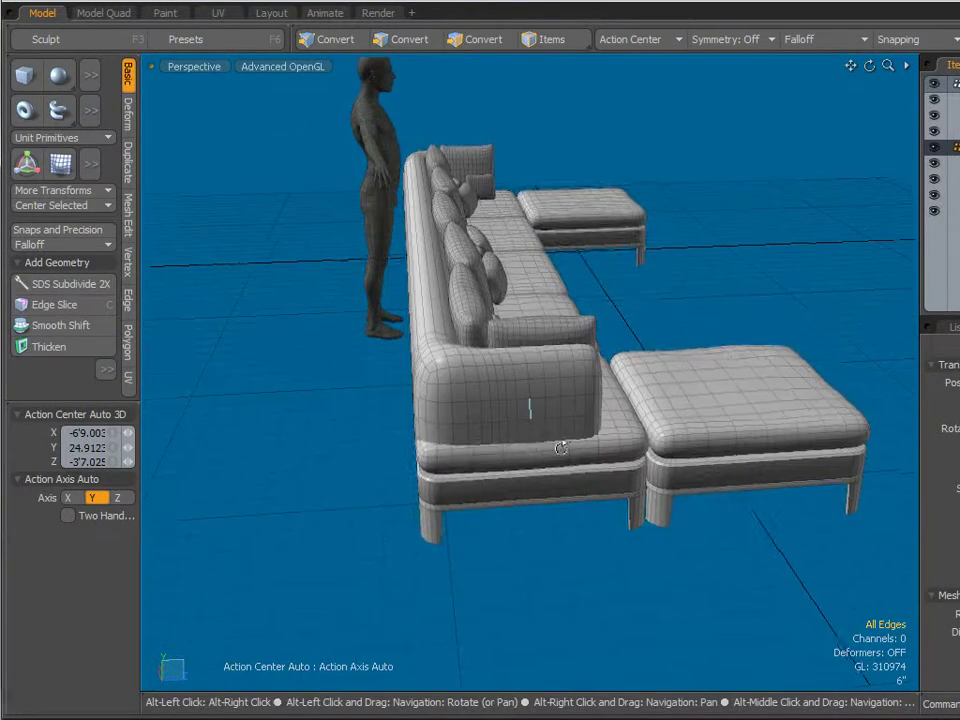
{"action": "scroll", "coordinate": [543, 408], "scroll_direction": "up", "scroll_amount": 3}
{"action": "scroll", "coordinate": [543, 408], "scroll_direction": "up", "scroll_amount": 2}
{"action": "left_click_drag", "start_coordinate": [465, 362], "coordinate": [597, 360]}
{"action": "key", "text": "l"}
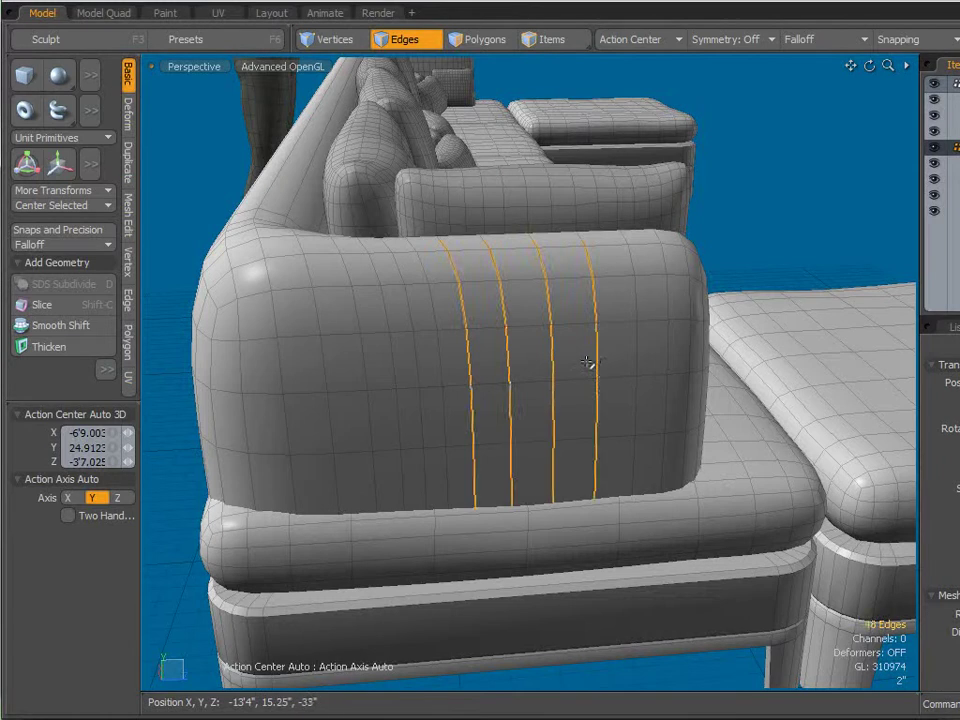
{"action": "key", "text": "BackSpace"}
{"action": "scroll", "coordinate": [625, 320], "scroll_direction": "down", "scroll_amount": 3}
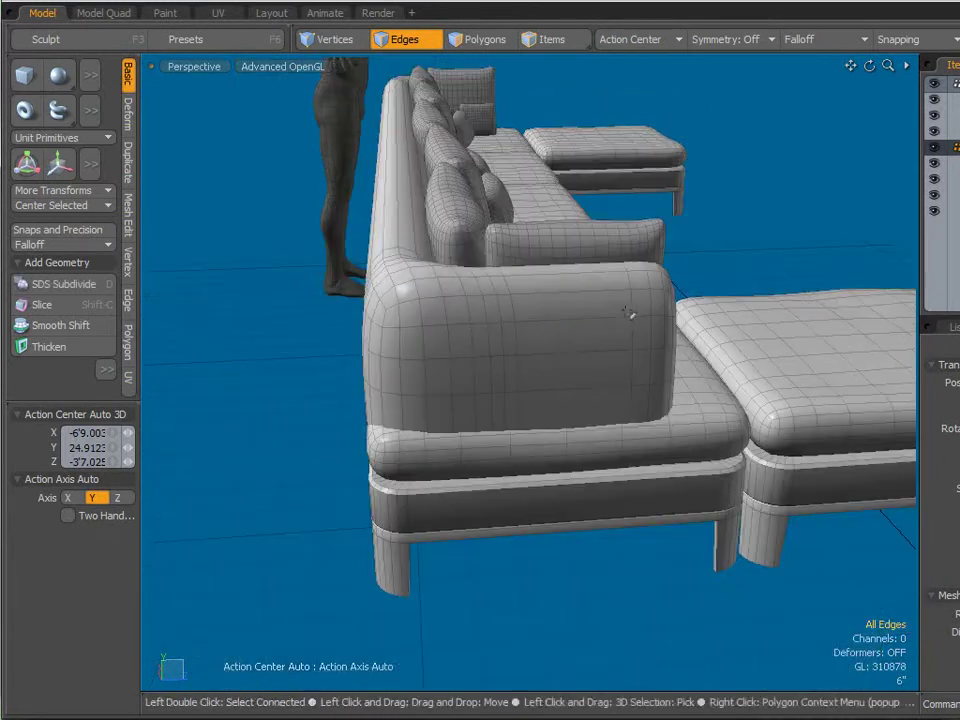
{"action": "left_click_drag", "start_coordinate": [633, 331], "coordinate": [487, 344]}
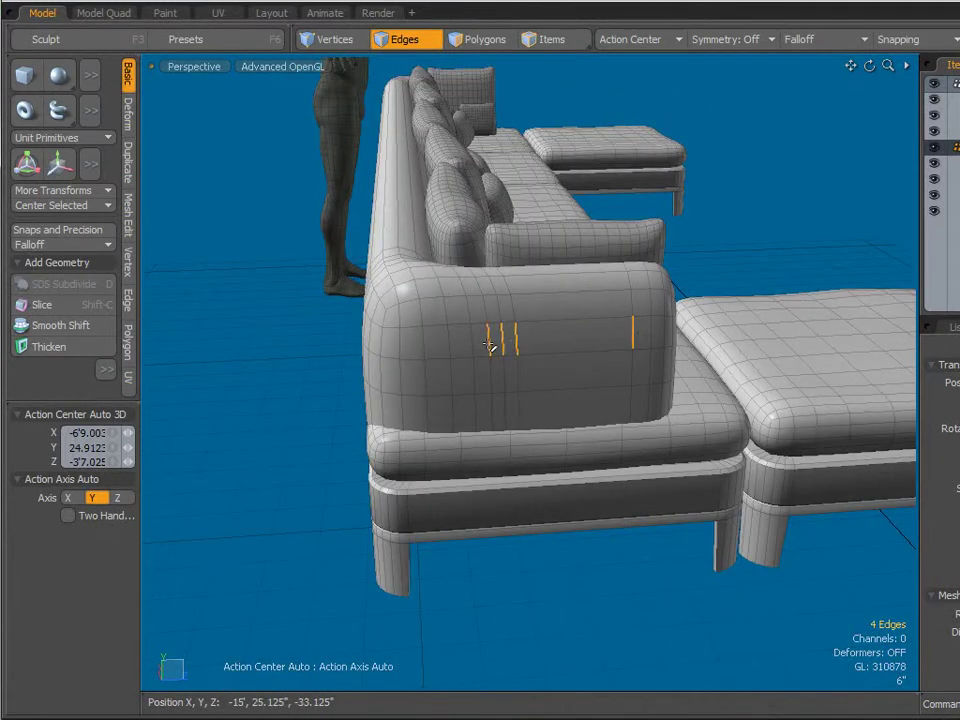
{"action": "scroll", "coordinate": [752, 223], "scroll_direction": "down", "scroll_amount": 4}
{"action": "left_click", "coordinate": [752, 223]}
- Return to a front view of the whole sofa and widen the modeling tool area to show more tools
{"action": "left_click_drag", "start_coordinate": [752, 223], "coordinate": [399, 379], "text": "alt"}
{"action": "scroll", "coordinate": [484, 360], "scroll_direction": "up", "scroll_amount": 5}
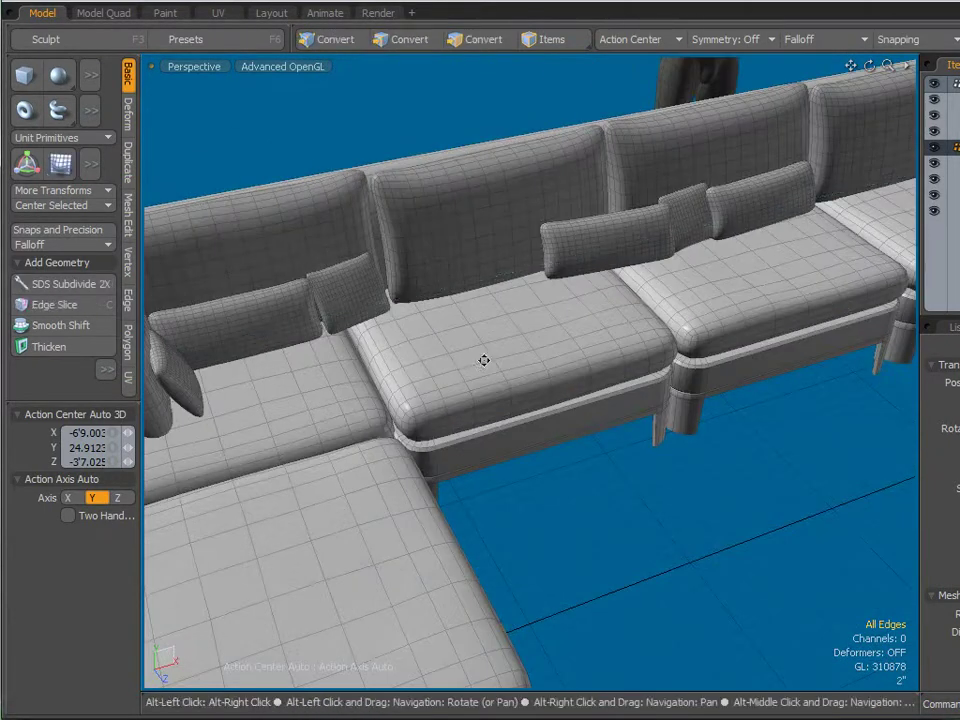
{"action": "right_click_drag", "start_coordinate": [484, 360], "coordinate": [510, 467], "text": "alt"}
{"action": "scroll", "coordinate": [570, 384], "scroll_direction": "down", "scroll_amount": 4}
{"action": "left_click_drag", "start_coordinate": [510, 467], "coordinate": [596, 349], "text": "alt"}
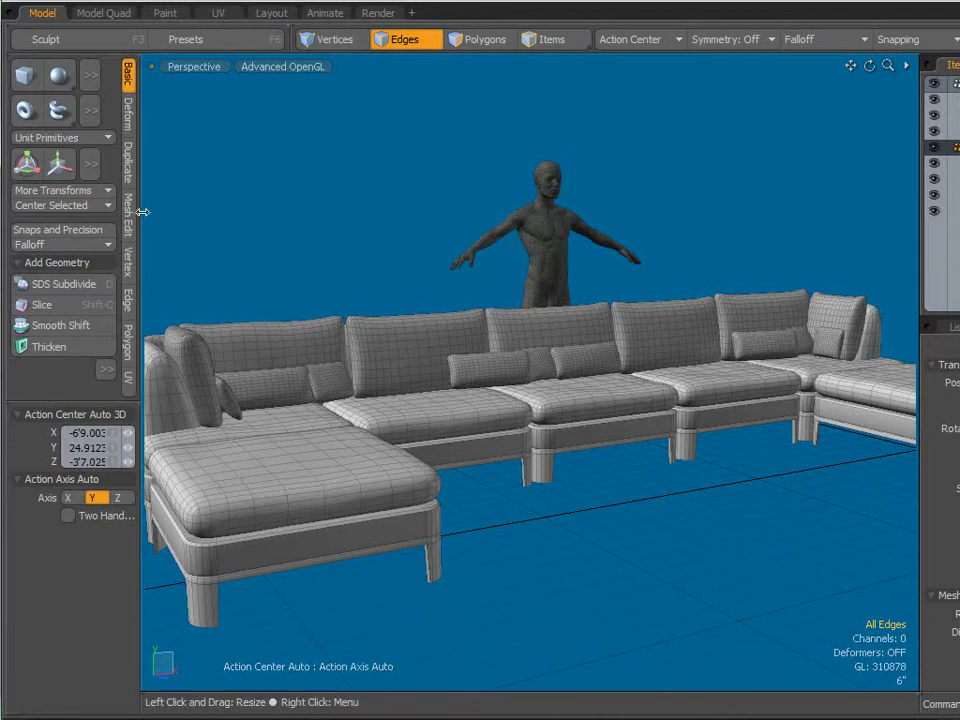
{"action": "left_click_drag", "start_coordinate": [147, 212], "coordinate": [166, 210]}
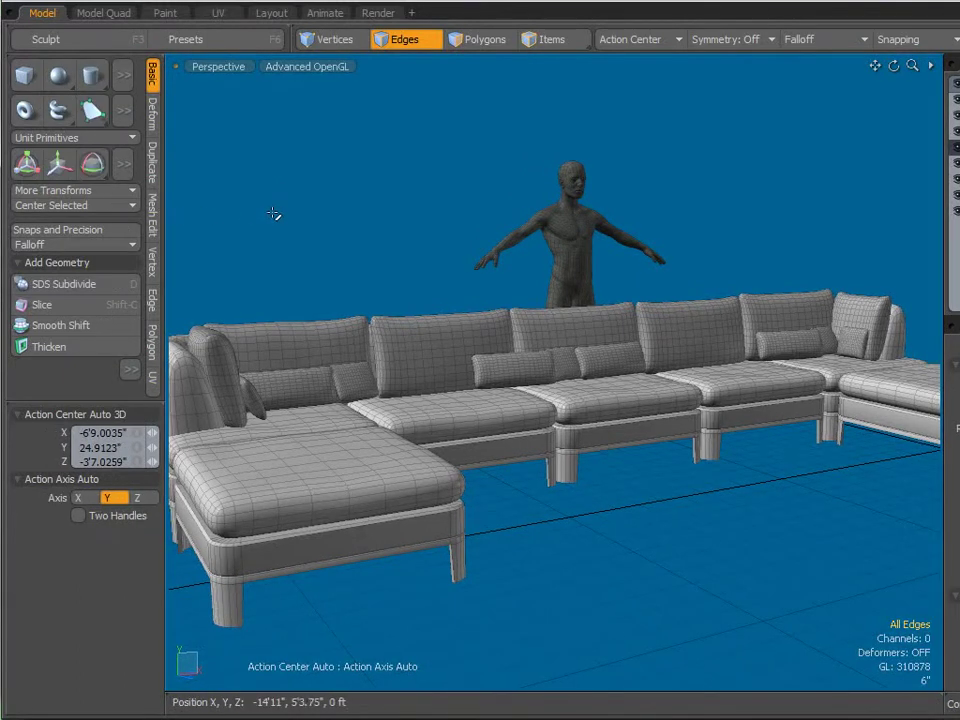